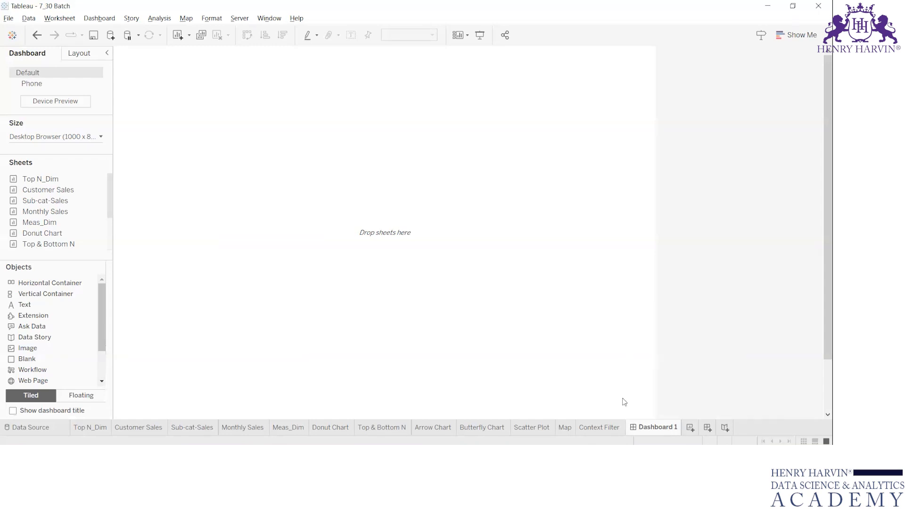
# Step: Look at the Context Filter and Donut Chart worksheets, and return to Dashboard 1
pyautogui.click(584, 428)
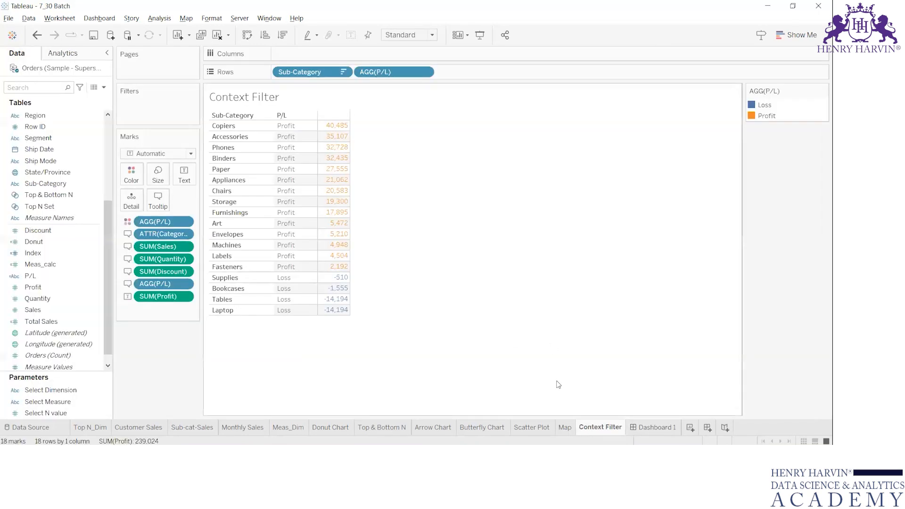
pyautogui.click(330, 427)
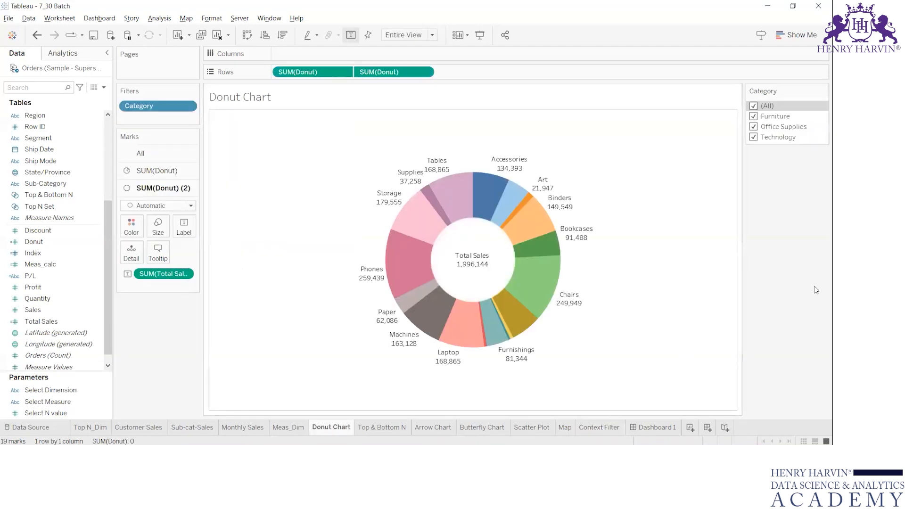
pyautogui.click(667, 429)
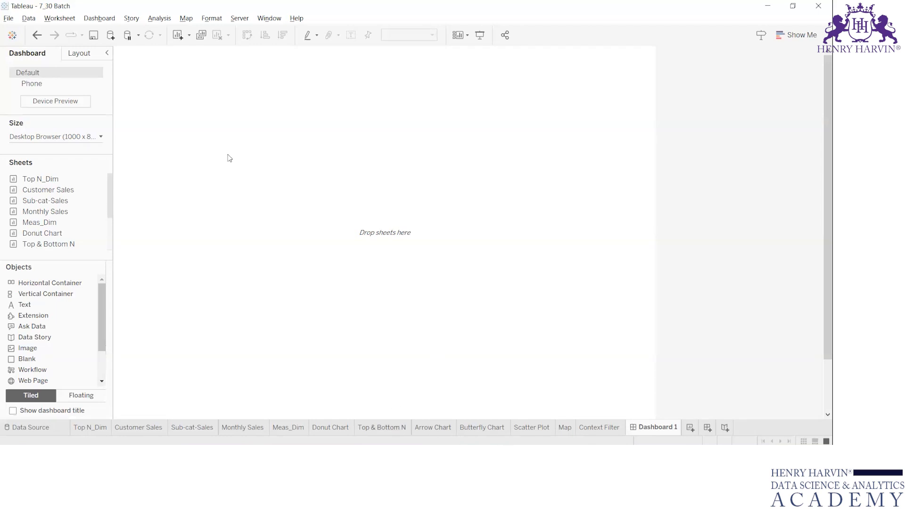
# Step: Examine the dashboard's Phone layout and preview it for the desktop, tablet and phone device types, ending on the default layout without preview
pyautogui.click(59, 84)
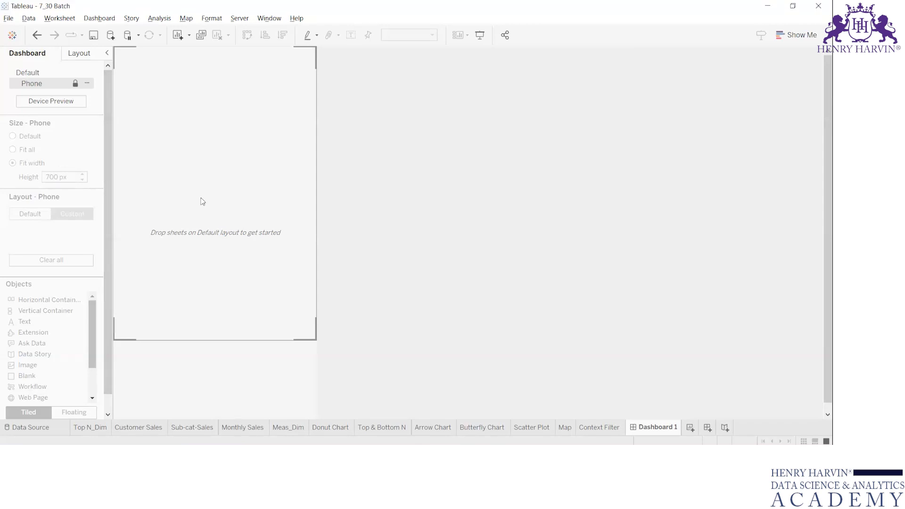
pyautogui.click(41, 73)
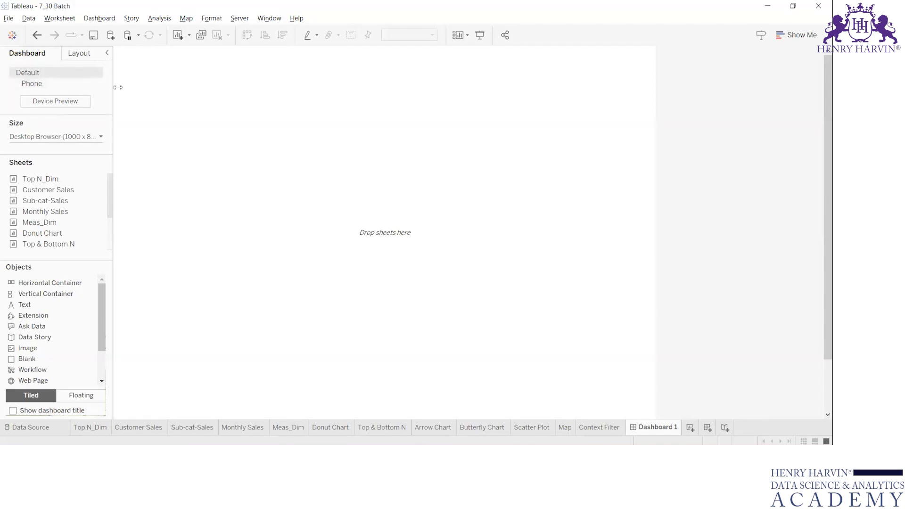
pyautogui.click(66, 104)
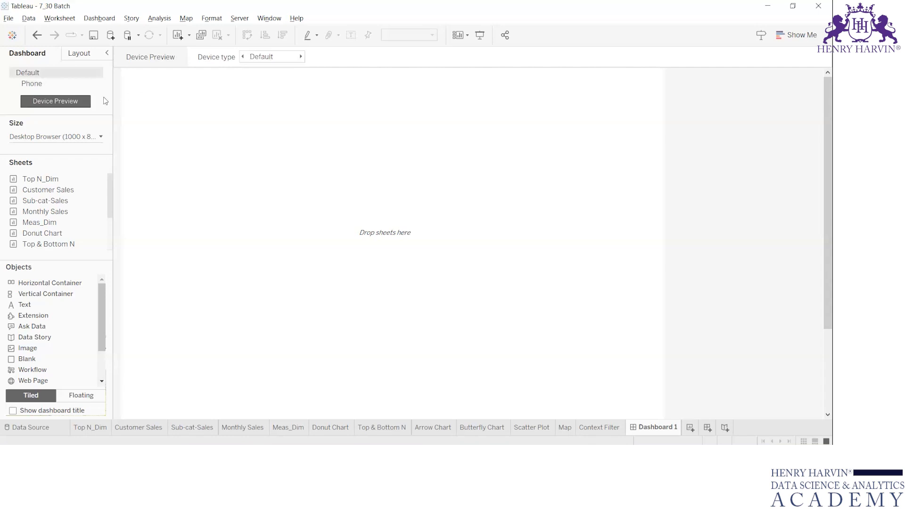
pyautogui.click(301, 57)
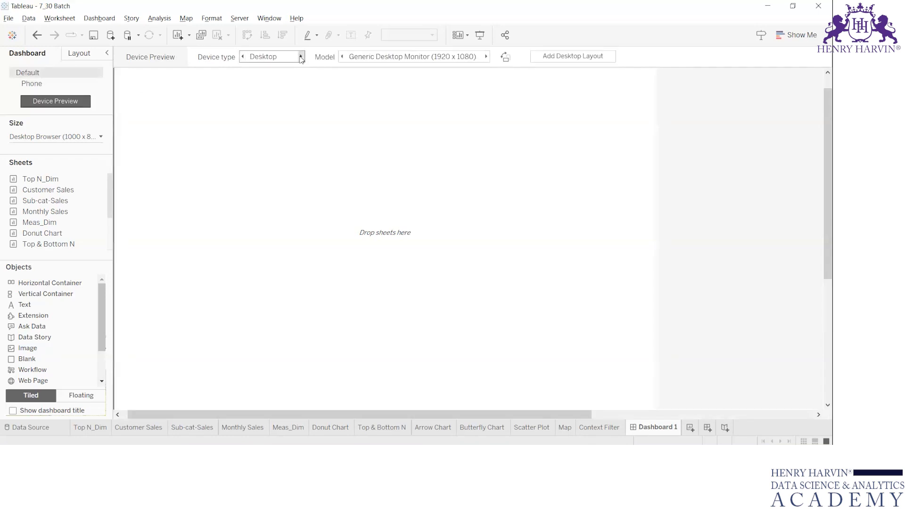
pyautogui.click(301, 57)
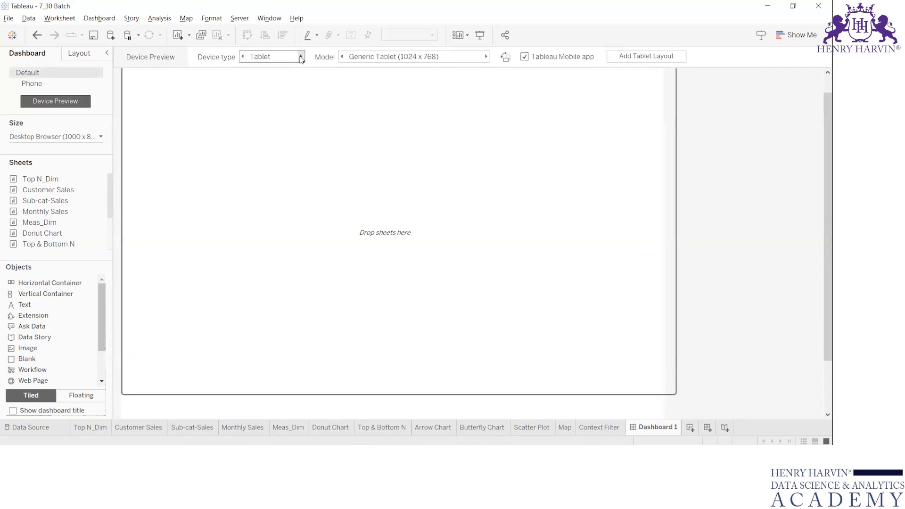
pyautogui.click(301, 57)
pyautogui.click(301, 57)
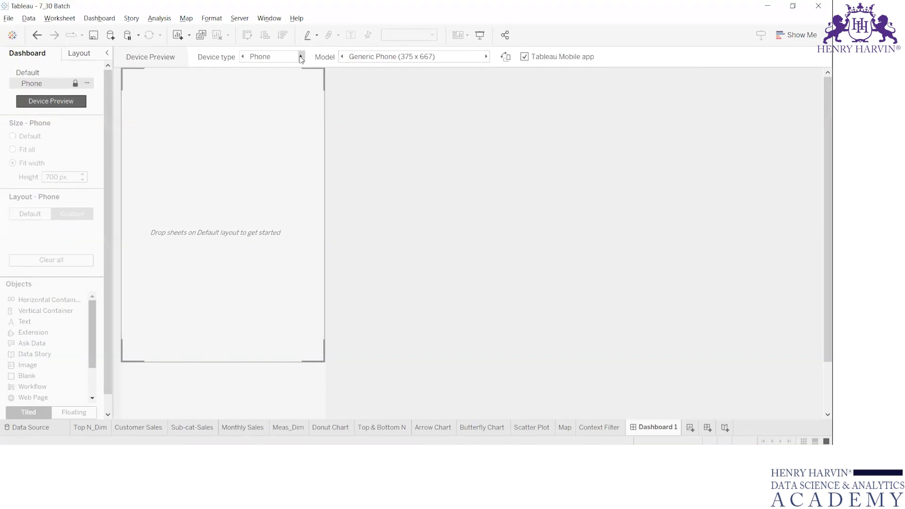
pyautogui.click(49, 104)
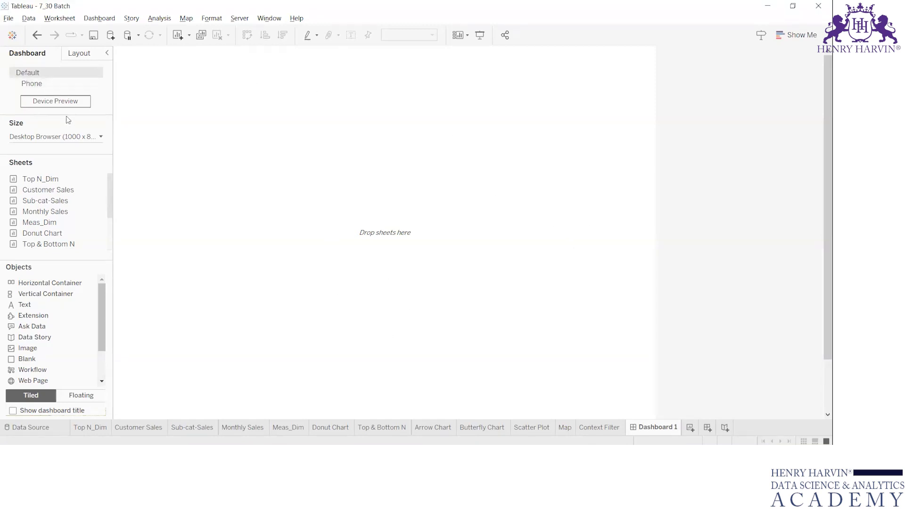
# Step: Give the dashboard a custom fixed size of 1300 px width and 650 px height
pyautogui.click(82, 137)
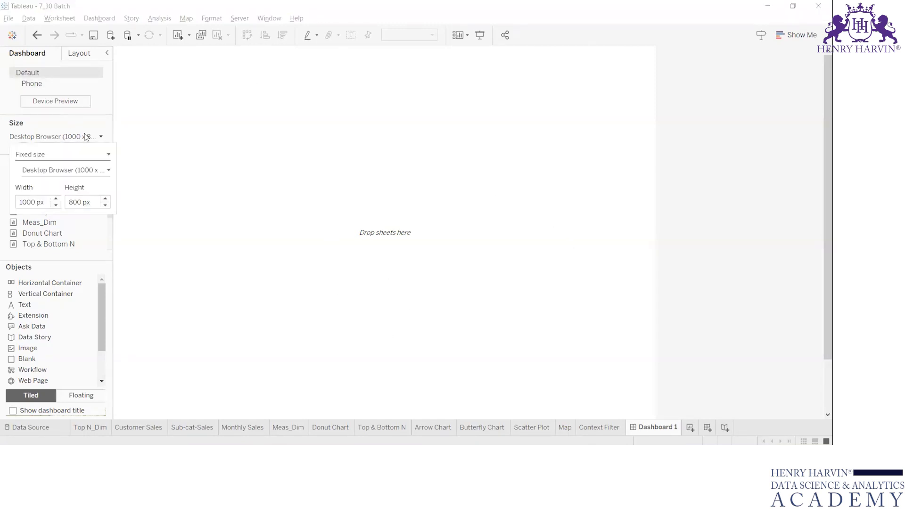
pyautogui.click(78, 173)
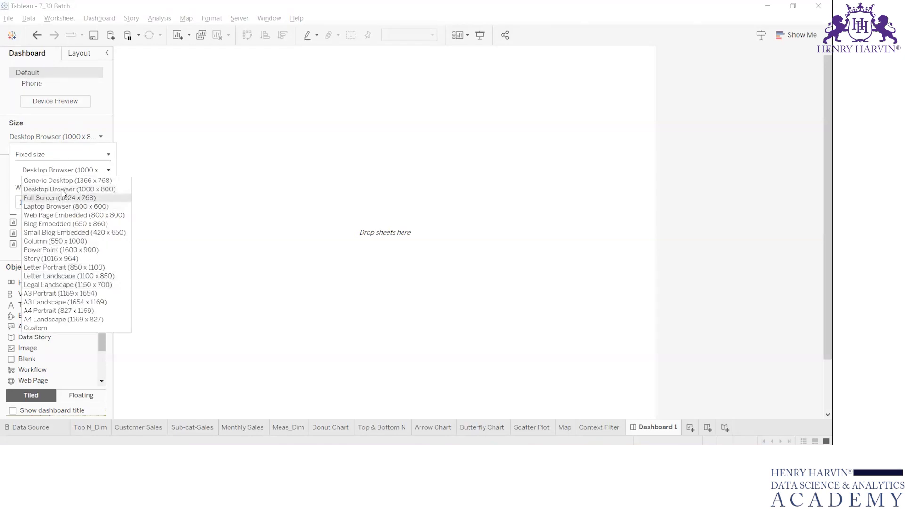
pyautogui.click(147, 126)
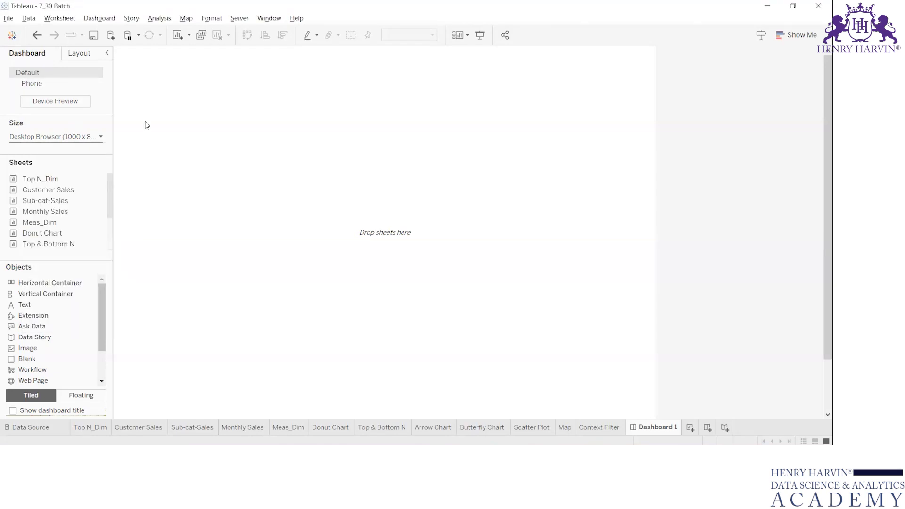
pyautogui.click(101, 137)
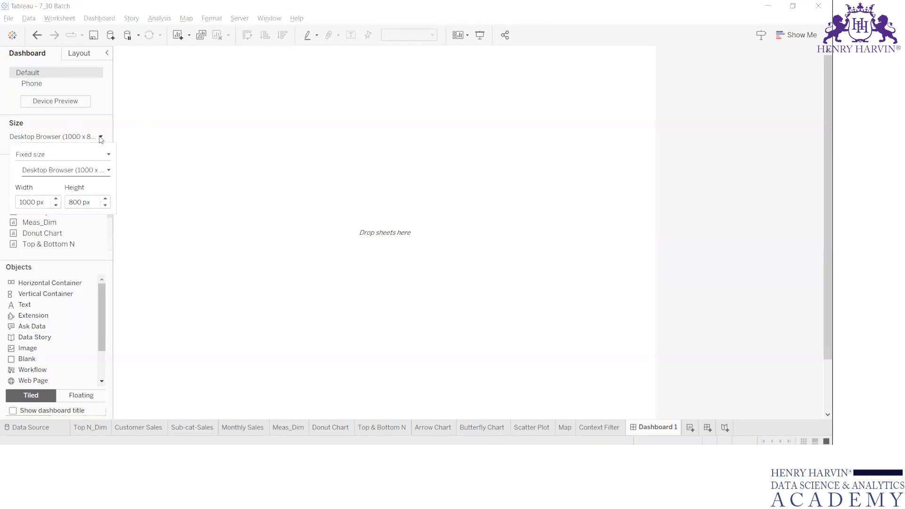
pyautogui.click(56, 199)
pyautogui.click(56, 199)
pyautogui.click(56, 199)
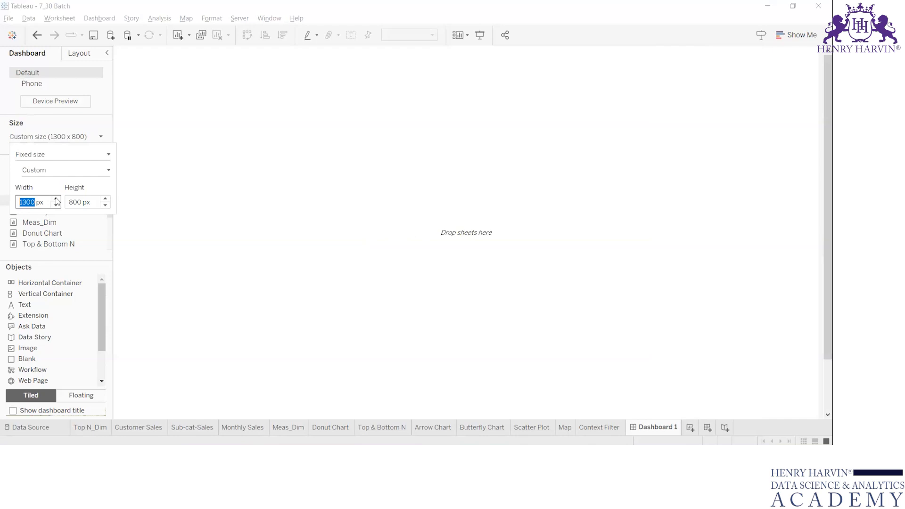
pyautogui.click(105, 205)
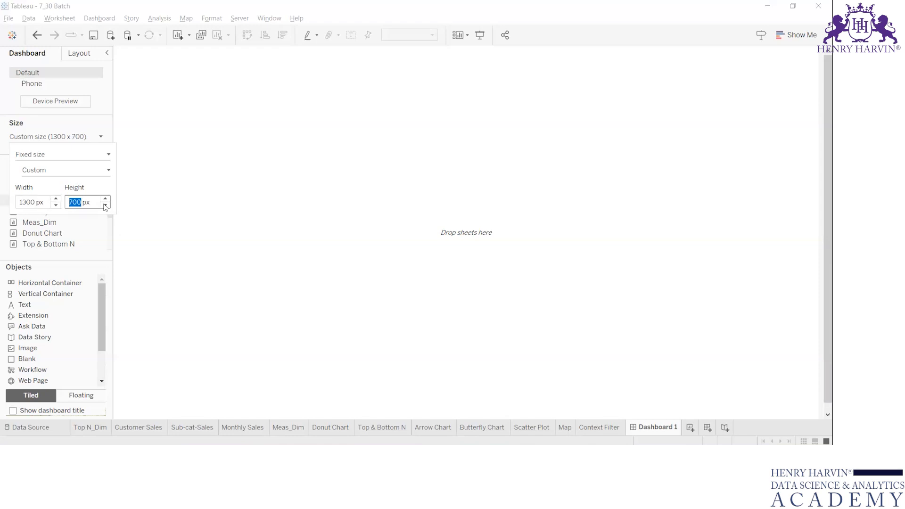
pyautogui.click(104, 205)
pyautogui.write('650')
pyautogui.press('Return')
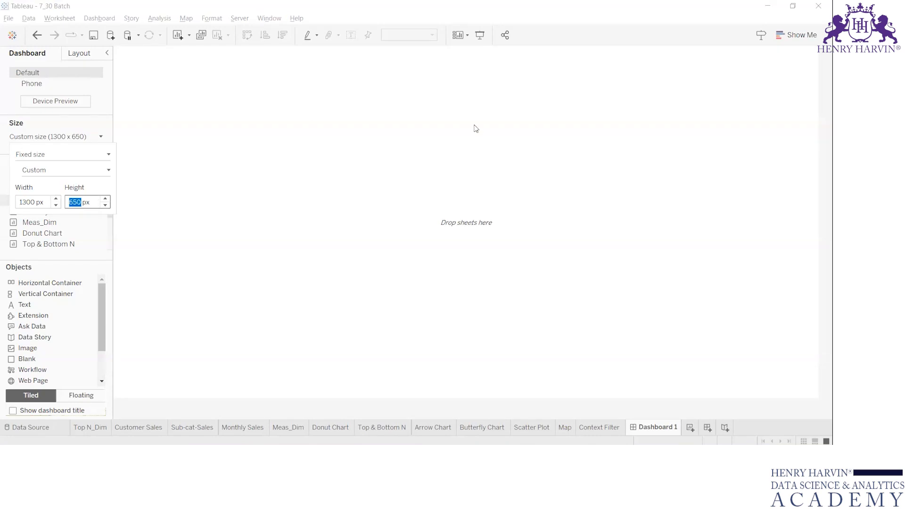
pyautogui.click(664, 146)
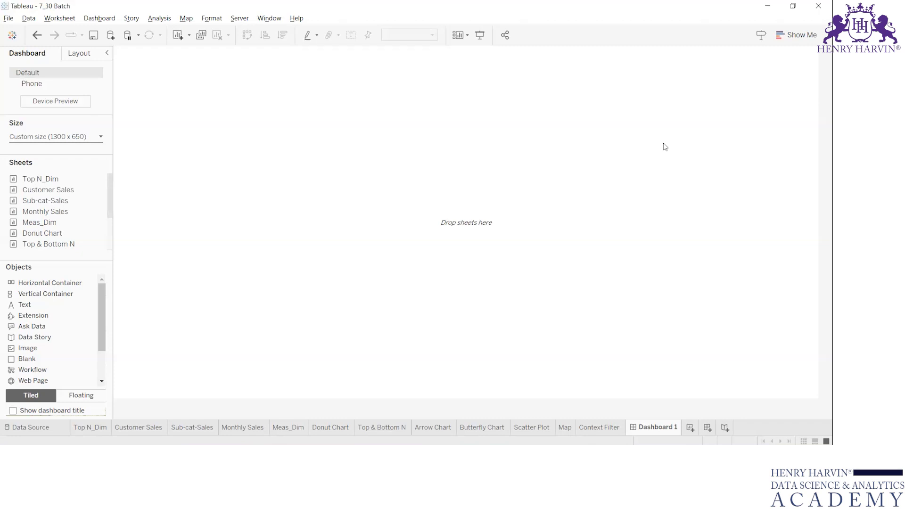
# Step: Switch to Excel and create a blank workbook
pyautogui.moveTo(44, 211); pyautogui.dragTo(152, 228)
pyautogui.press('super')
pyautogui.write('excel')
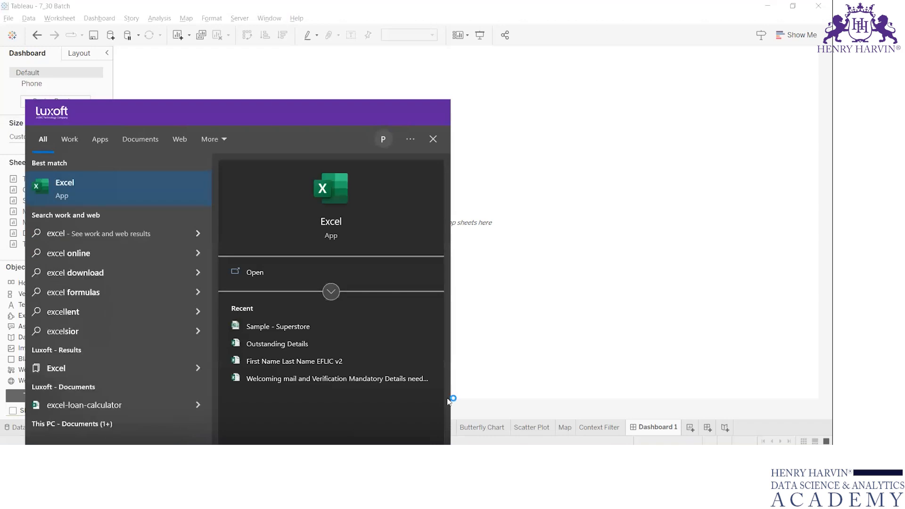
pyautogui.press('Return')
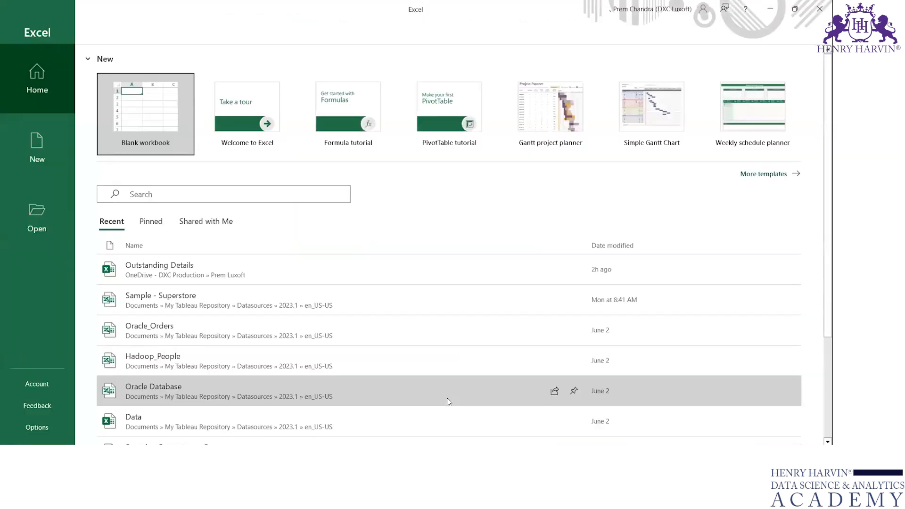
pyautogui.click(159, 98)
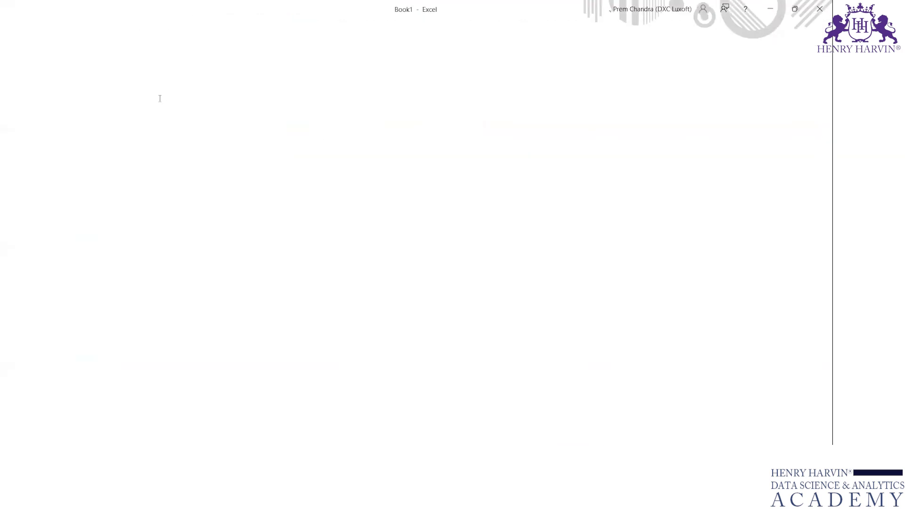
# Step: Merge and center the range H5:O26 into one large block for the dashboard body
pyautogui.press('Right')
pyautogui.press('Right')
pyautogui.press('Right')
pyautogui.press('Right')
pyautogui.press('Down')
pyautogui.press('Down')
pyautogui.press('Down')
pyautogui.press('Down')
pyautogui.press('Right')
pyautogui.press('Right')
pyautogui.press('Right')
pyautogui.press('Down')
pyautogui.press('Up')
pyautogui.hotkey('shift', 'Right')
pyautogui.hotkey('shift', 'Right')
pyautogui.hotkey('shift', 'Right')
pyautogui.hotkey('shift', 'Right')
pyautogui.hotkey('shift', 'Right')
pyautogui.hotkey('shift', 'Right')
pyautogui.hotkey('shift', 'Right')
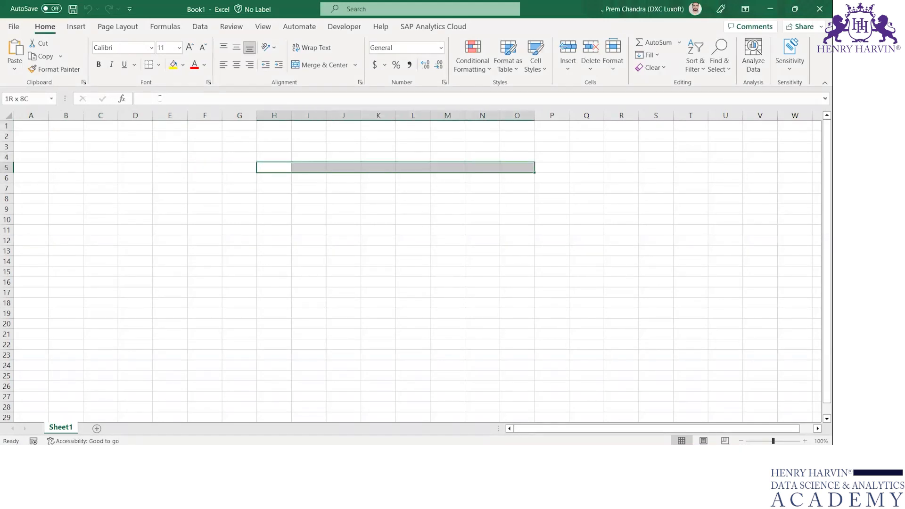
pyautogui.hotkey('shift', 'Down')
pyautogui.hotkey('shift', 'Down')
pyautogui.hotkey('shift', 'Down')
pyautogui.hotkey('shift', 'Down')
pyautogui.hotkey('shift', 'Down')
pyautogui.hotkey('shift', 'Down')
pyautogui.hotkey('shift', 'Down')
pyautogui.hotkey('shift', 'Down')
pyautogui.hotkey('shift', 'Down')
pyautogui.hotkey('shift', 'Down')
pyautogui.hotkey('shift', 'Down')
pyautogui.hotkey('shift', 'Down')
pyautogui.hotkey('shift', 'Down')
pyautogui.hotkey('shift', 'Down')
pyautogui.hotkey('shift', 'Down')
pyautogui.hotkey('shift', 'Down')
pyautogui.hotkey('shift', 'Down')
pyautogui.hotkey('shift', 'Down')
pyautogui.hotkey('shift', 'Down')
pyautogui.hotkey('shift', 'Down')
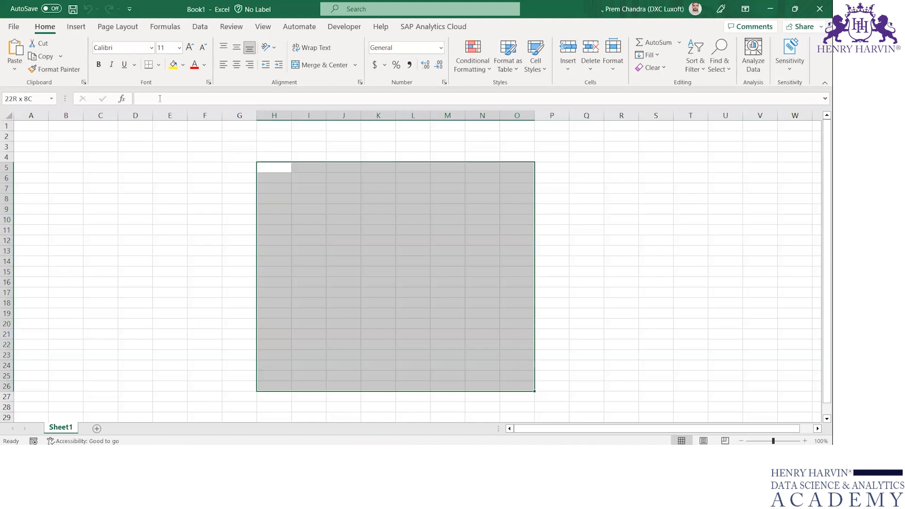
pyautogui.click(331, 67)
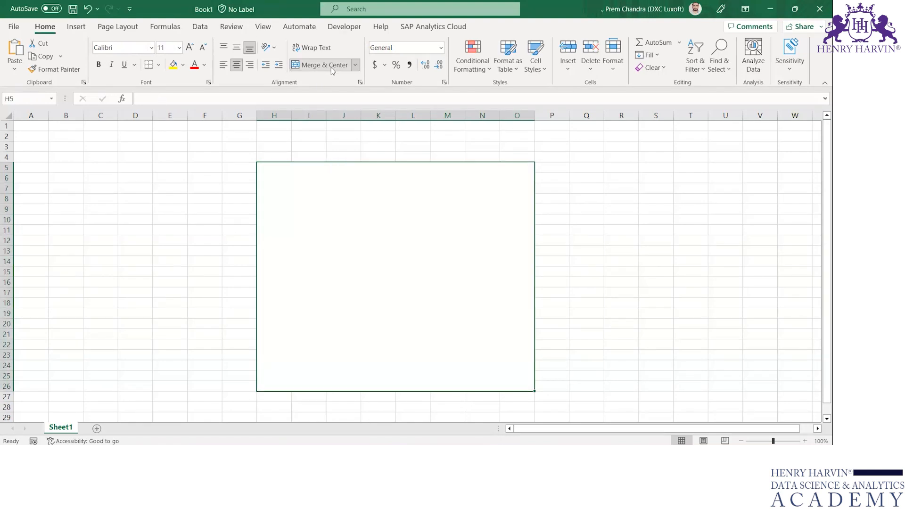
pyautogui.click(331, 67)
pyautogui.click(330, 66)
# Step: Merge and center cells H3:I4 above the large block and enter the text "Logo"
pyautogui.click(282, 149)
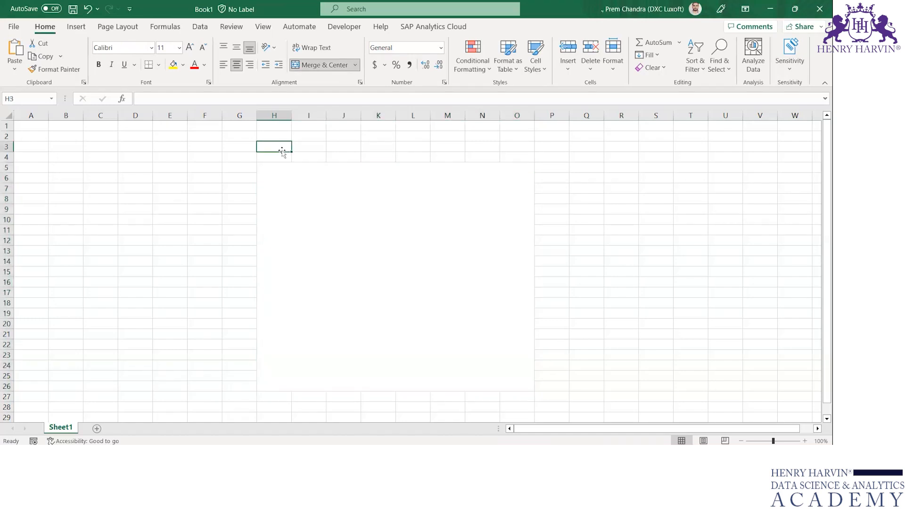
pyautogui.hotkey('shift', 'Right')
pyautogui.hotkey('shift', 'Down')
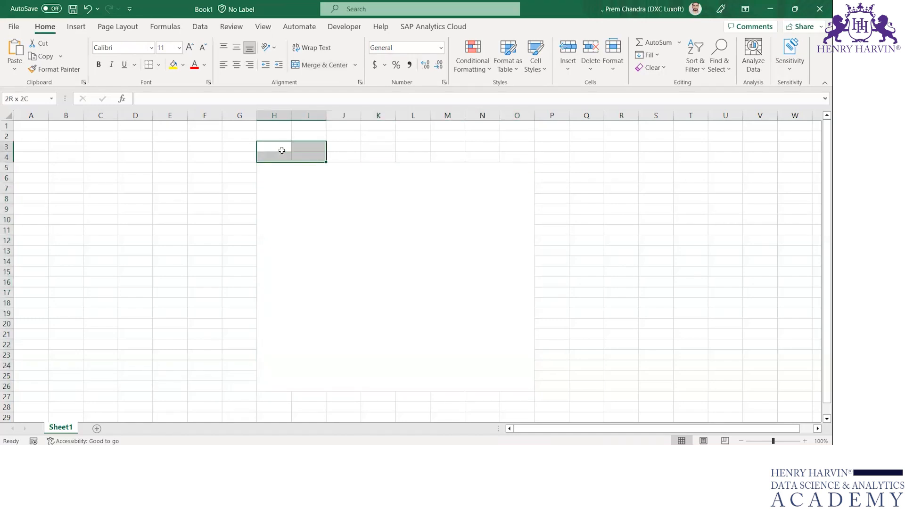
pyautogui.click(327, 66)
pyautogui.write('Logo')
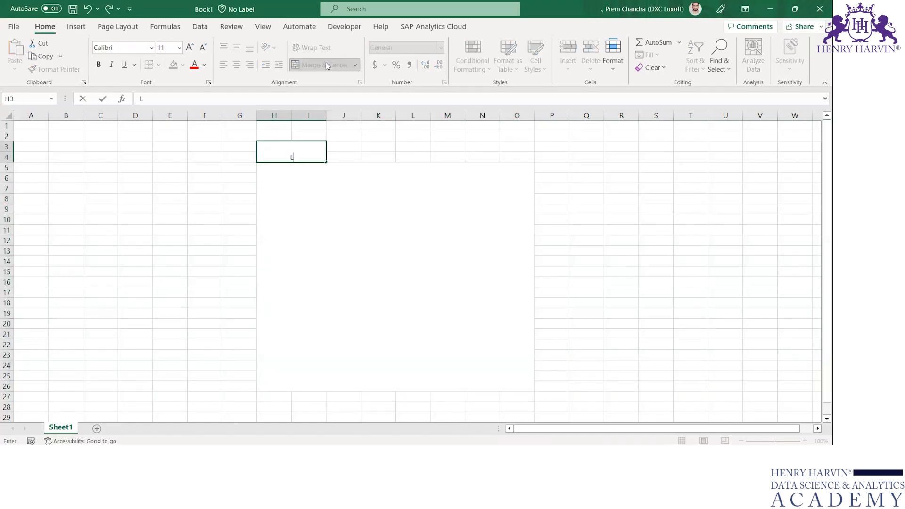
pyautogui.press('Return')
# Step: Merge and center cells J3:N4 beside the Logo cell and enter the text "Title"
pyautogui.press('Up')
pyautogui.press('Right')
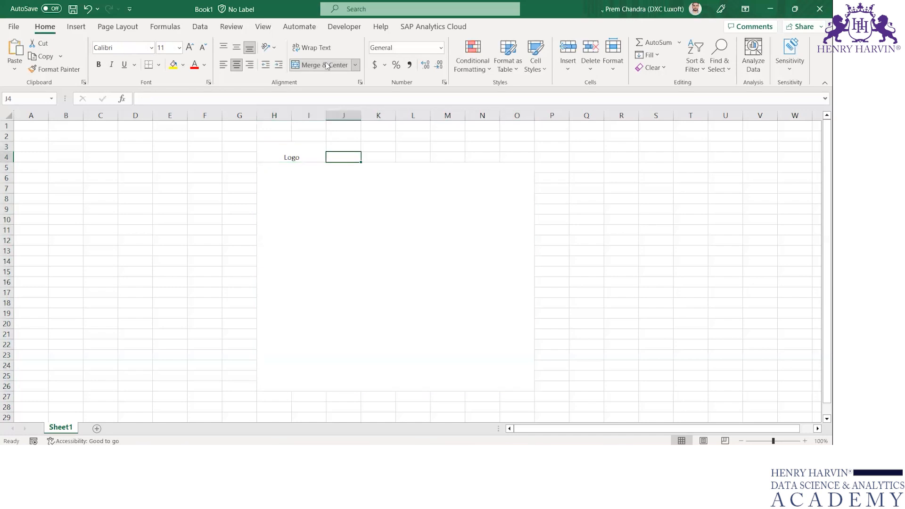
pyautogui.press('Up')
pyautogui.hotkey('shift', 'Right')
pyautogui.hotkey('shift', 'Right')
pyautogui.hotkey('shift', 'Right')
pyautogui.hotkey('shift', 'Right')
pyautogui.hotkey('shift', 'Down')
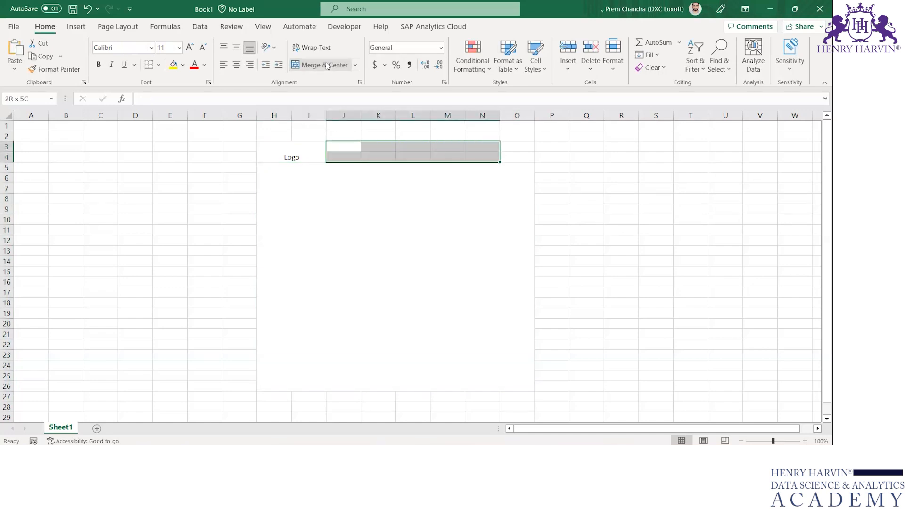
pyautogui.click(333, 66)
pyautogui.write('Title')
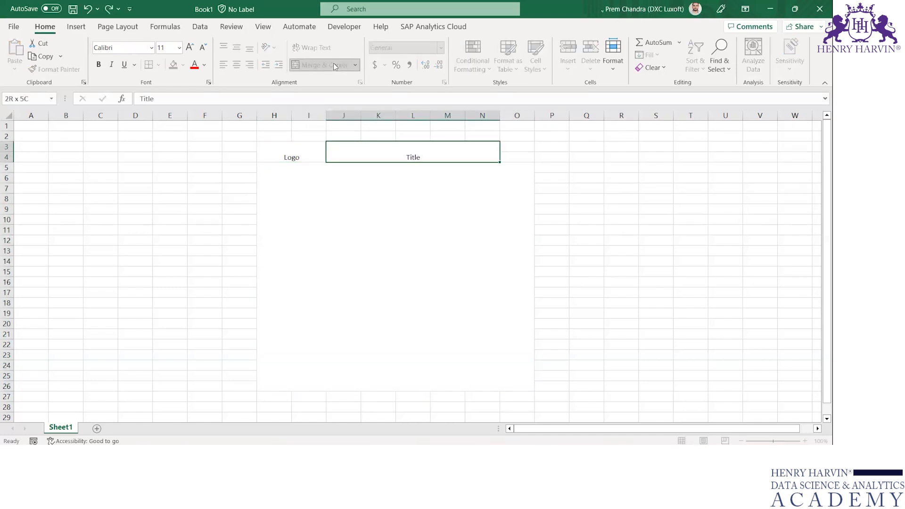
pyautogui.press('Return')
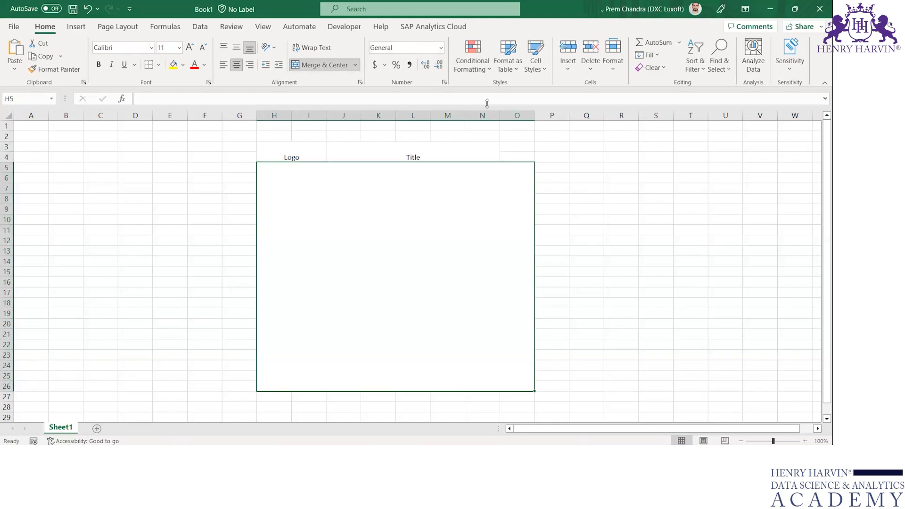
# Step: Merge and center cells O3:O4 beside the Title cell and enter "Data update Time"
pyautogui.moveTo(523, 142); pyautogui.dragTo(524, 143)
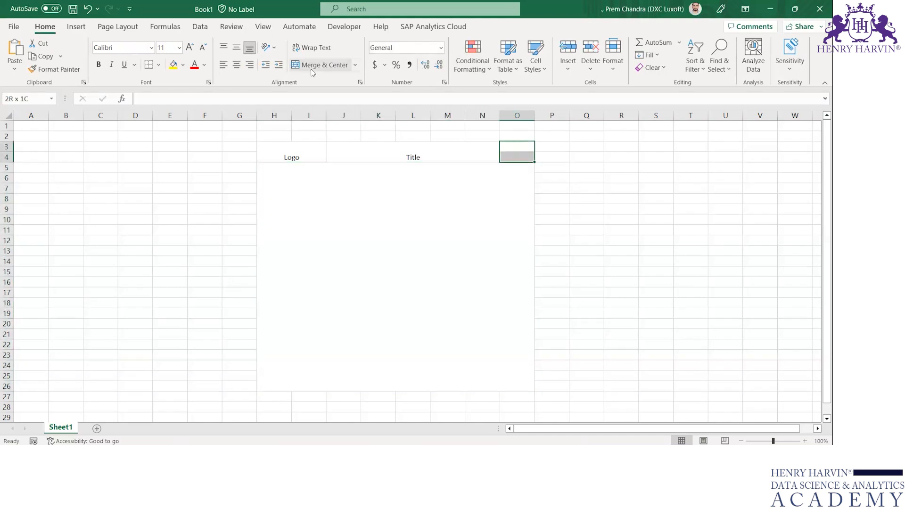
pyautogui.click(332, 66)
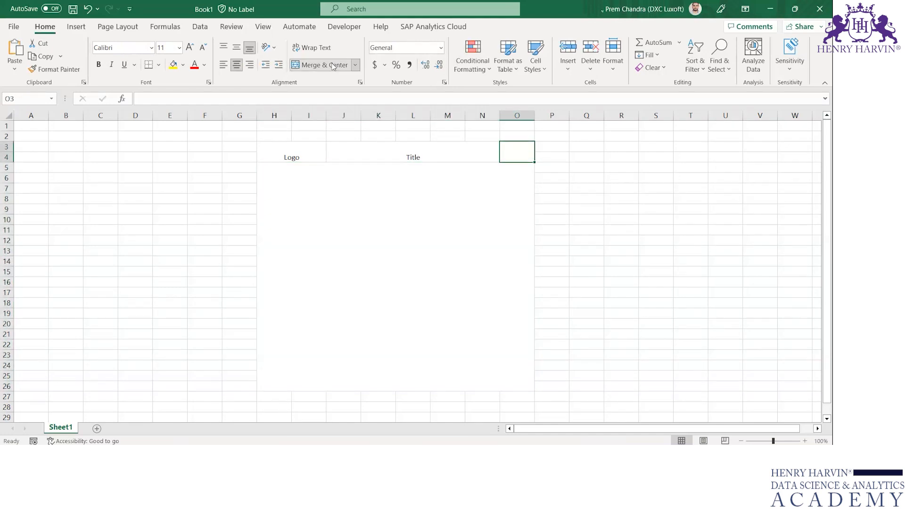
pyautogui.write('Data update')
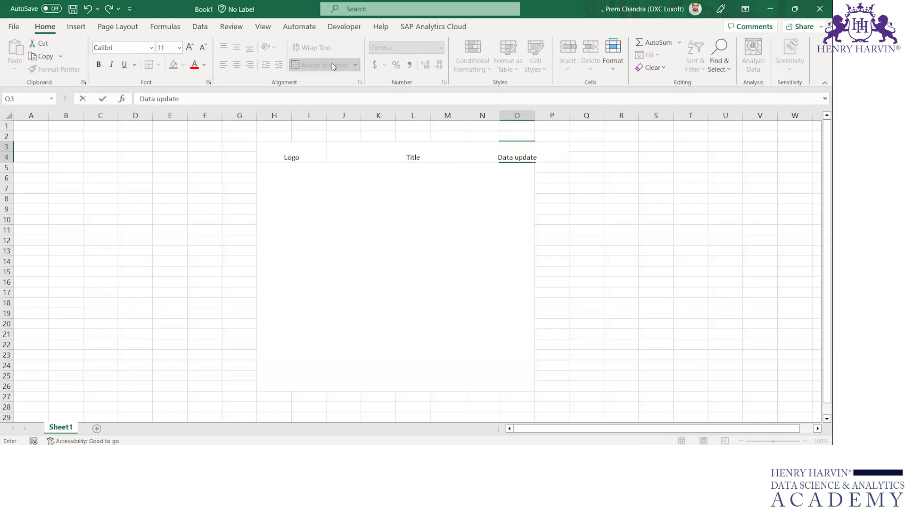
pyautogui.write(' Time')
pyautogui.press('Return')
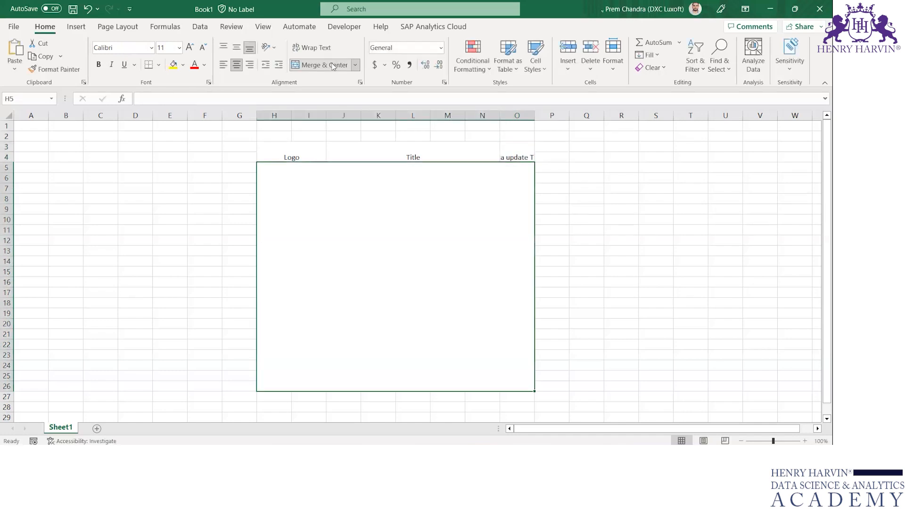
# Step: Auto-fit column O so its width suits the "Data update Time" text
pyautogui.doubleClick(535, 115)
pyautogui.press('Up')
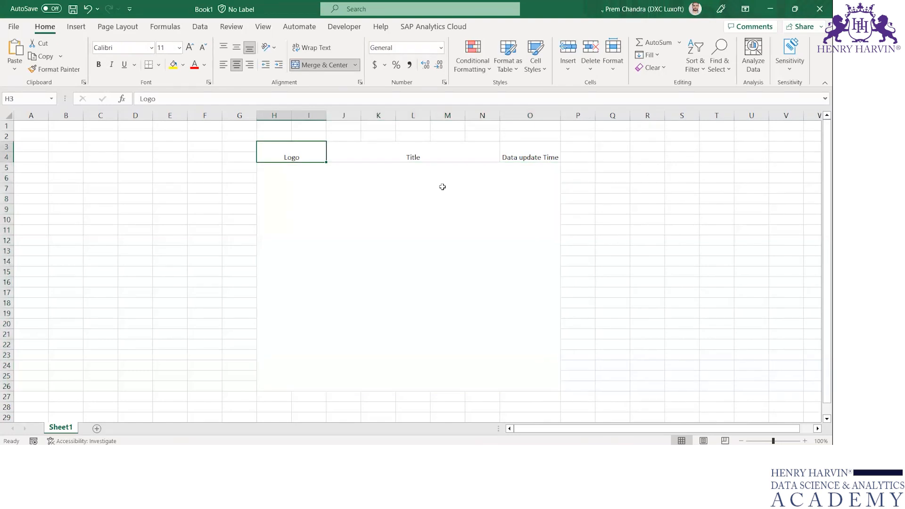
pyautogui.press('Down')
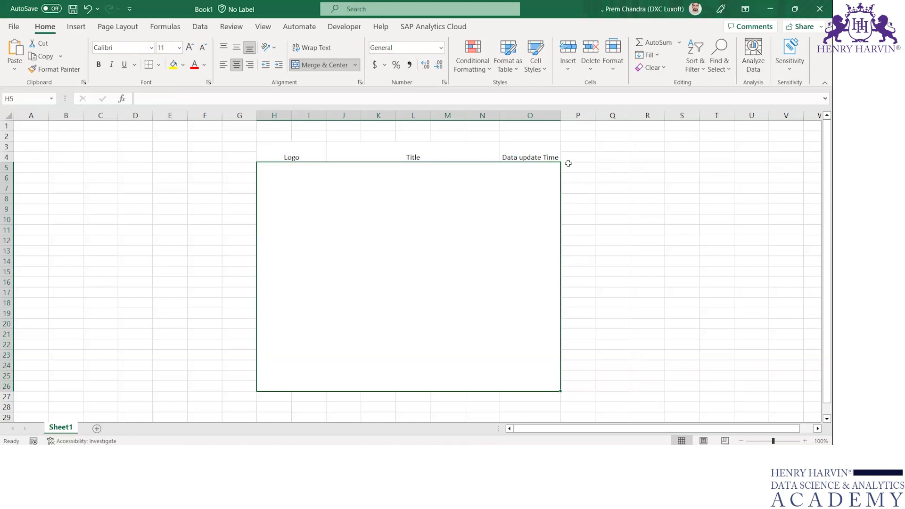
# Step: Extend the "Data update Time" cell into column P by merging and centering O3:P4
pyautogui.moveTo(576, 147); pyautogui.dragTo(574, 145)
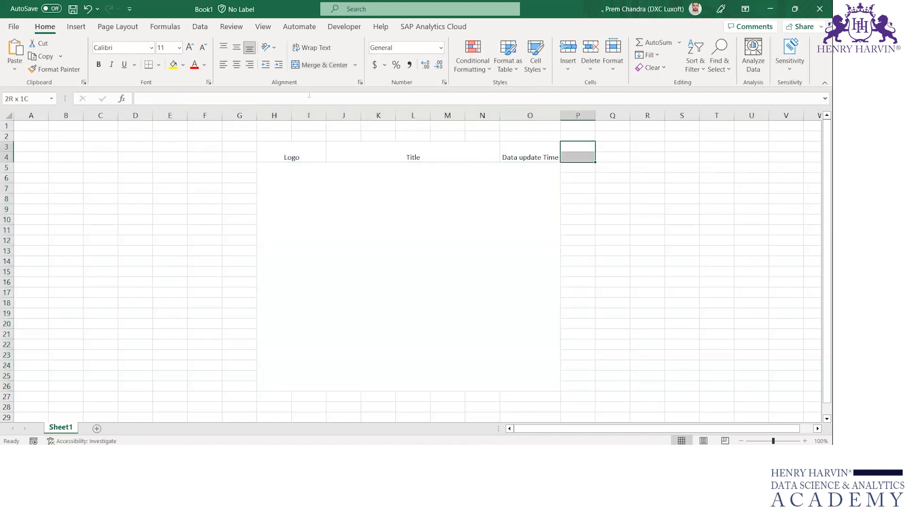
pyautogui.click(330, 64)
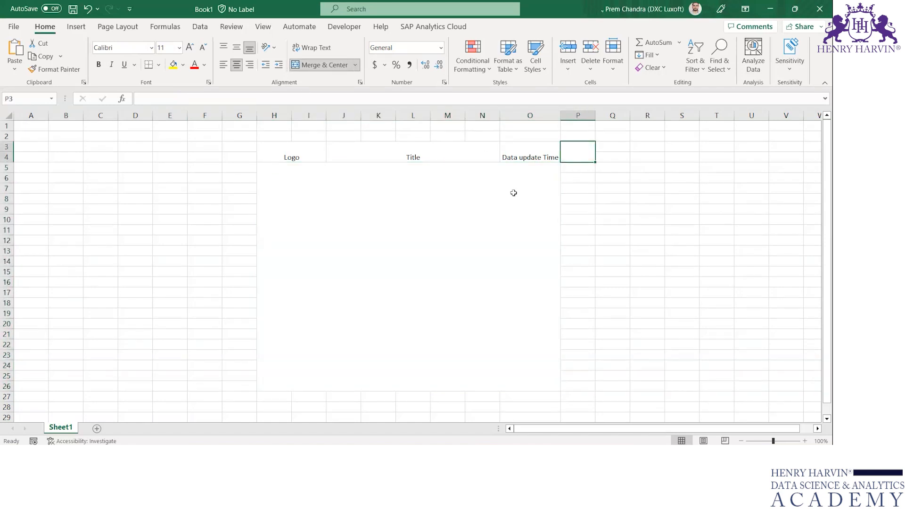
pyautogui.click(553, 154)
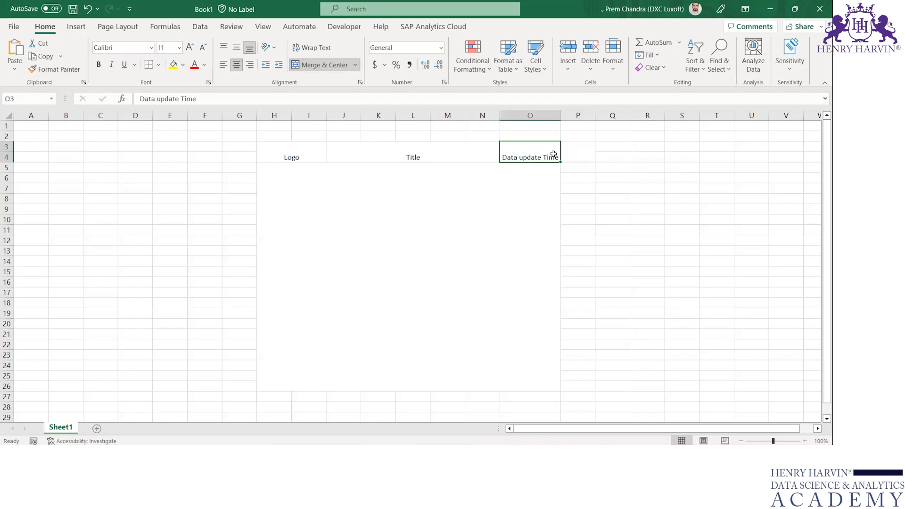
pyautogui.moveTo(554, 155); pyautogui.dragTo(577, 156)
pyautogui.click(325, 65)
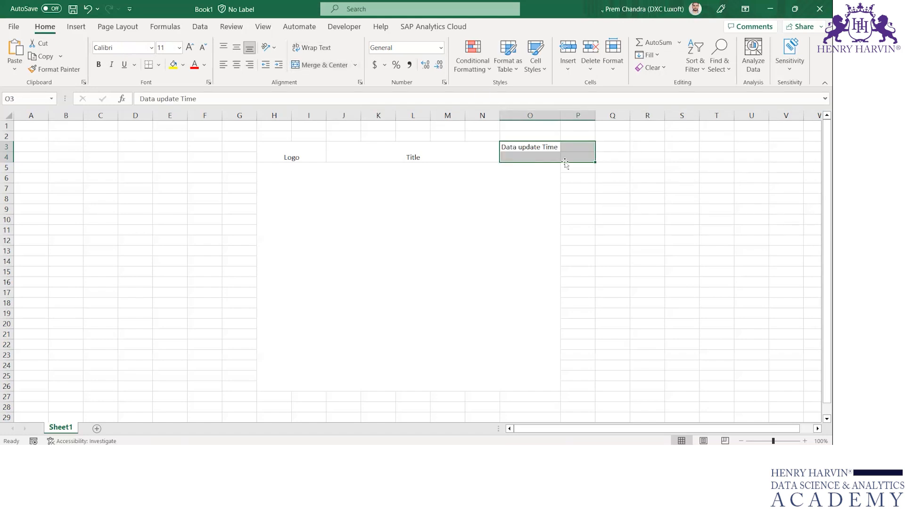
pyautogui.click(324, 65)
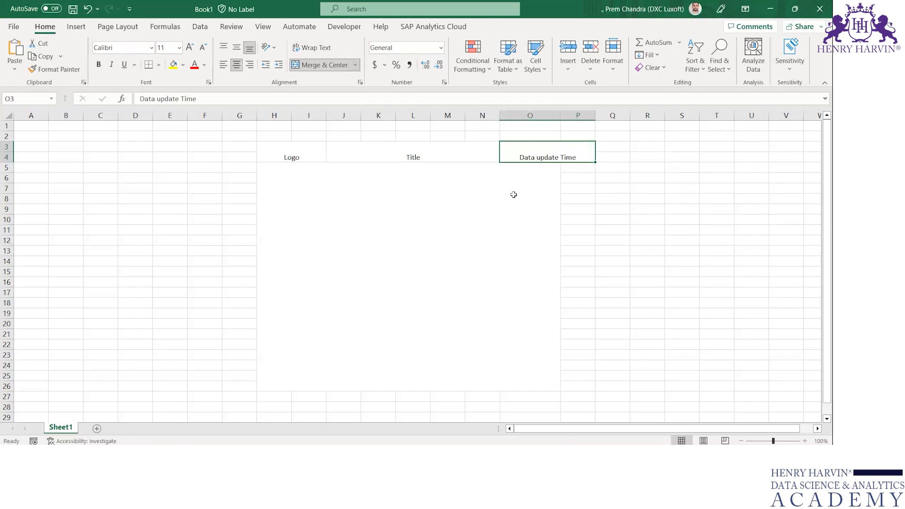
# Step: Merge and center P5:P26 beside the body block and give it thick outside borders
pyautogui.moveTo(572, 166); pyautogui.dragTo(573, 389)
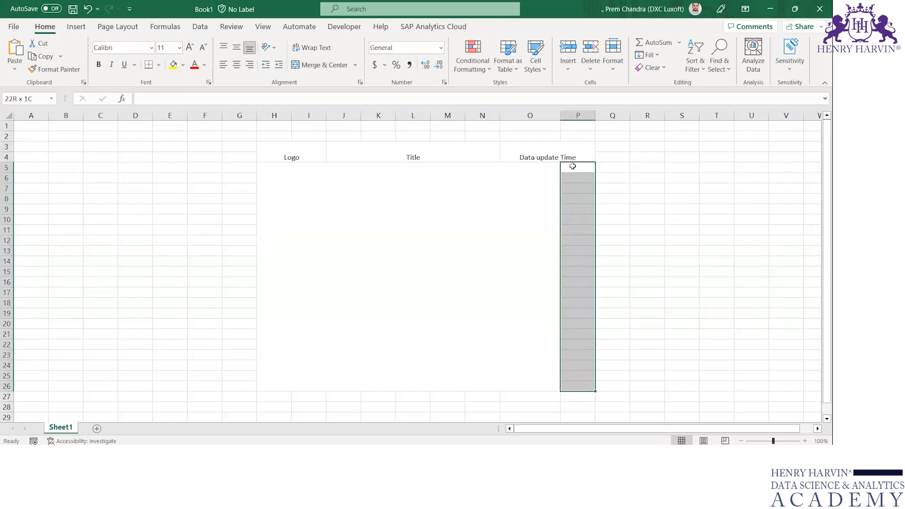
pyautogui.click(322, 65)
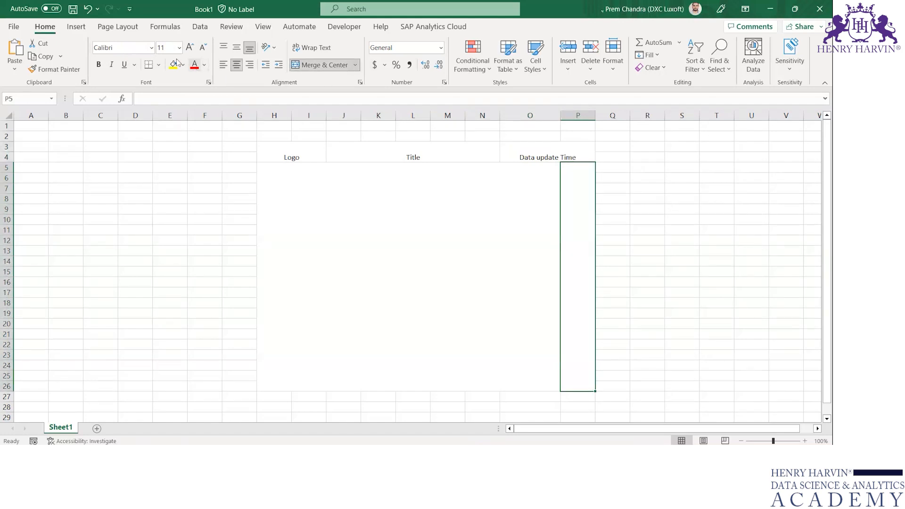
pyautogui.click(159, 65)
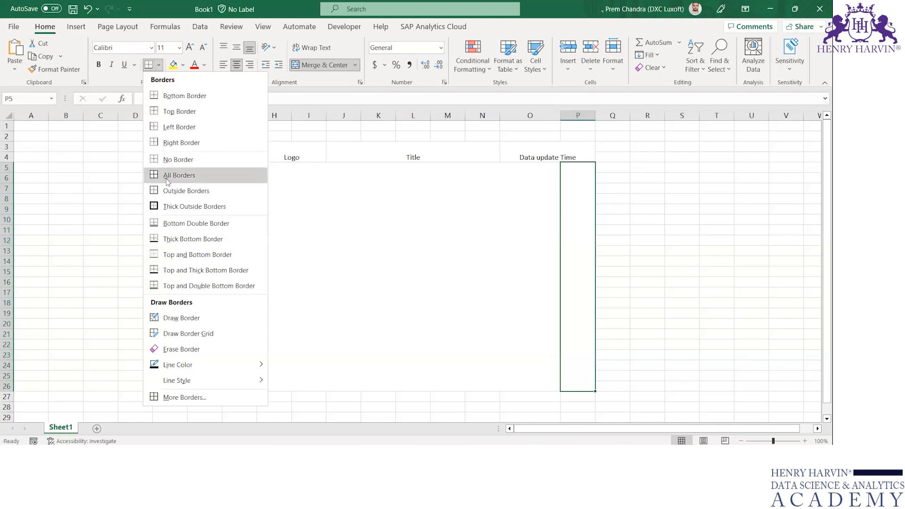
pyautogui.click(174, 206)
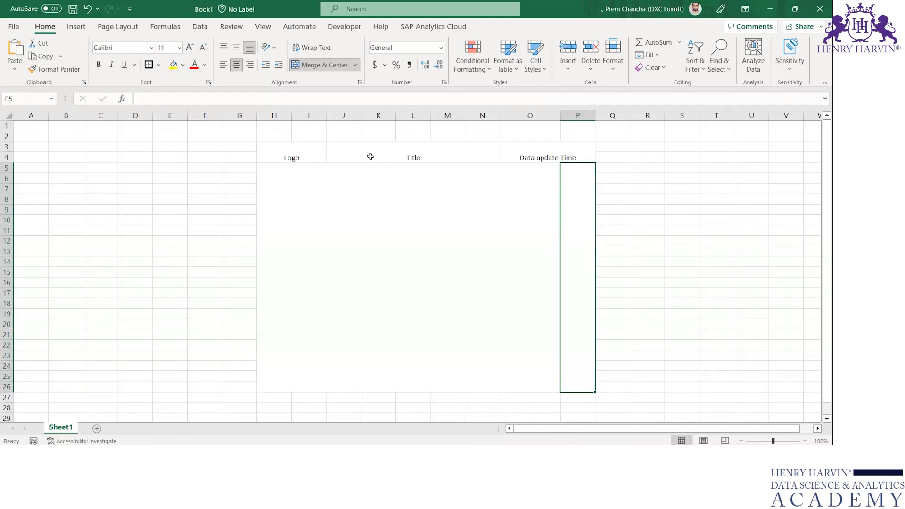
# Step: Apply thick outside borders to the header row, the large body block, and the individual Logo, Title and Data update Time cells
pyautogui.click(298, 146)
pyautogui.hotkey('shift', 'Right')
pyautogui.hotkey('shift', 'Right')
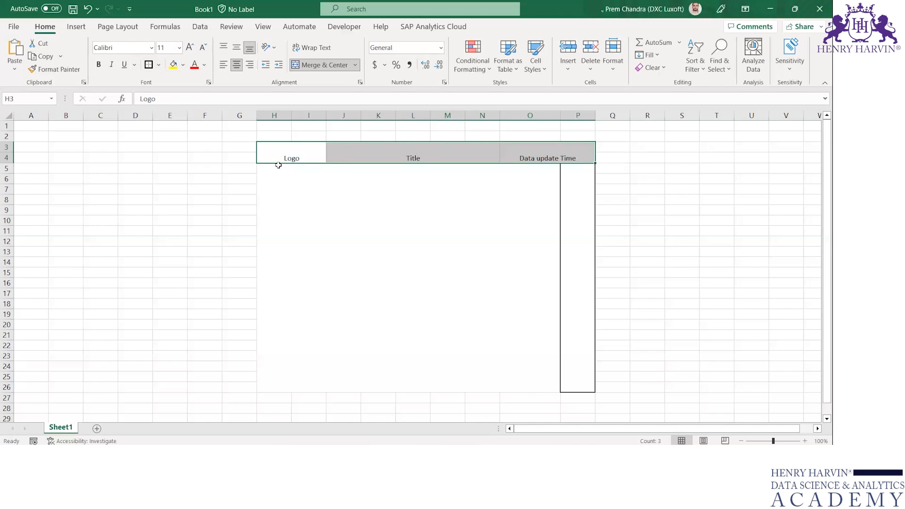
pyautogui.click(312, 152)
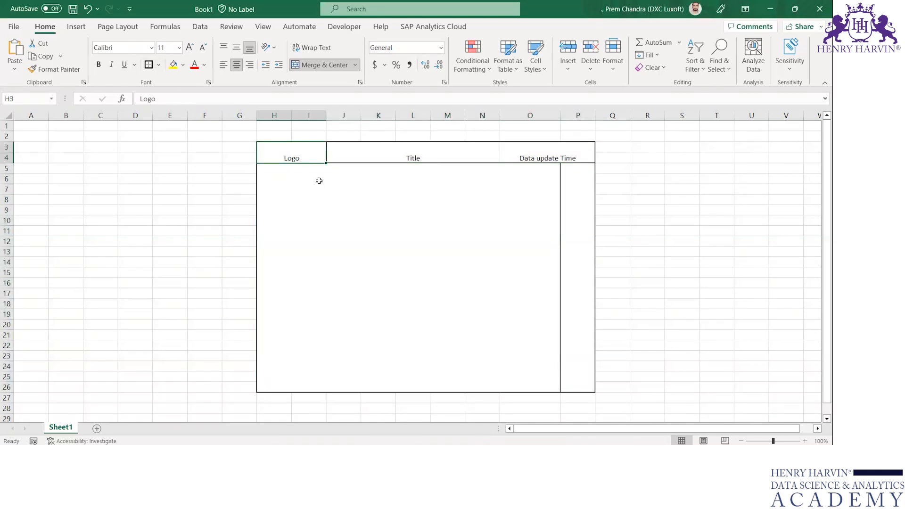
pyautogui.click(406, 155)
pyautogui.click(517, 151)
pyautogui.click(696, 238)
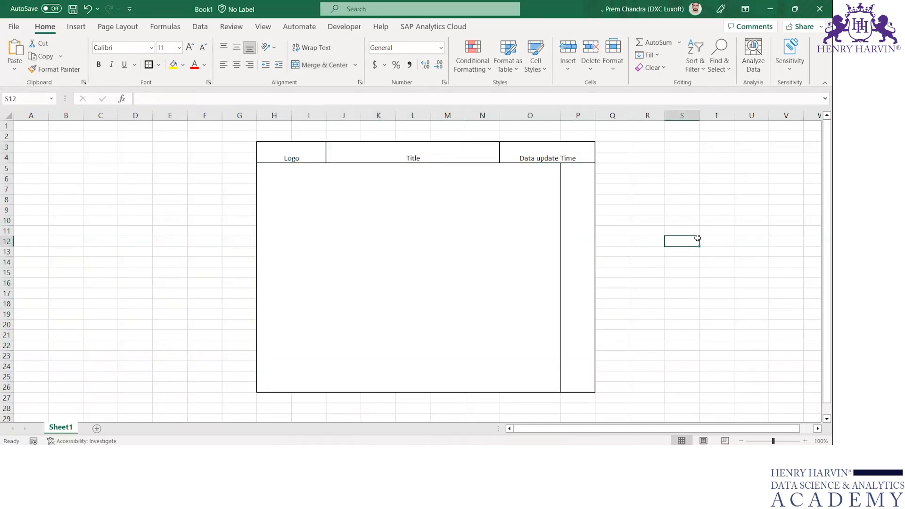
# Step: Unmerge the large body block H5:O26 back into individual cells
pyautogui.click(438, 202)
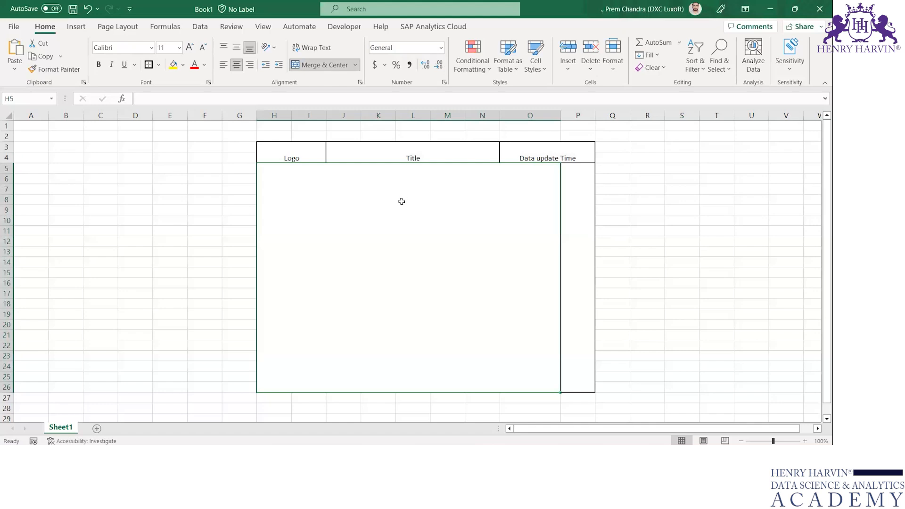
pyautogui.click(340, 66)
pyautogui.click(273, 168)
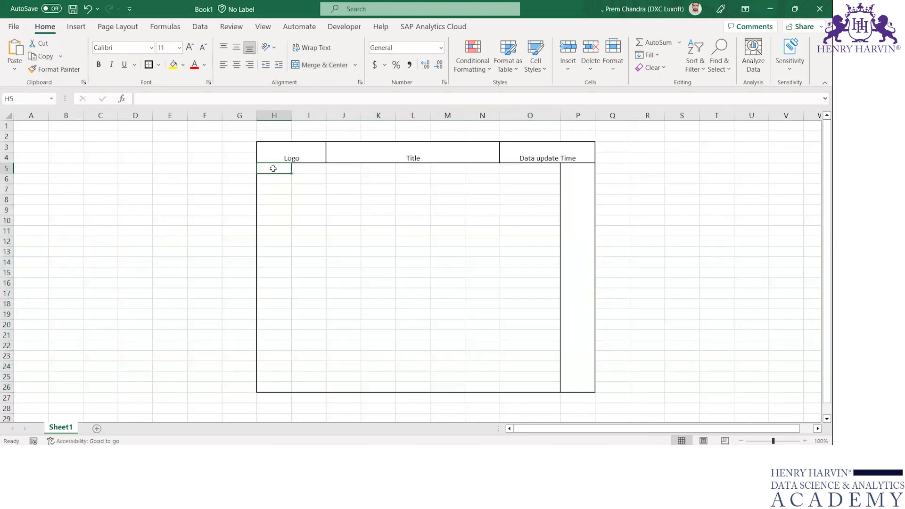
# Step: Outline the range H5:L15 in the body area with thick outside borders
pyautogui.hotkey('shift', 'Right')
pyautogui.hotkey('shift', 'Right')
pyautogui.hotkey('shift', 'Right')
pyautogui.hotkey('shift', 'Right')
pyautogui.hotkey('shift', 'Right')
pyautogui.hotkey('shift', 'Right')
pyautogui.hotkey('shift', 'Right')
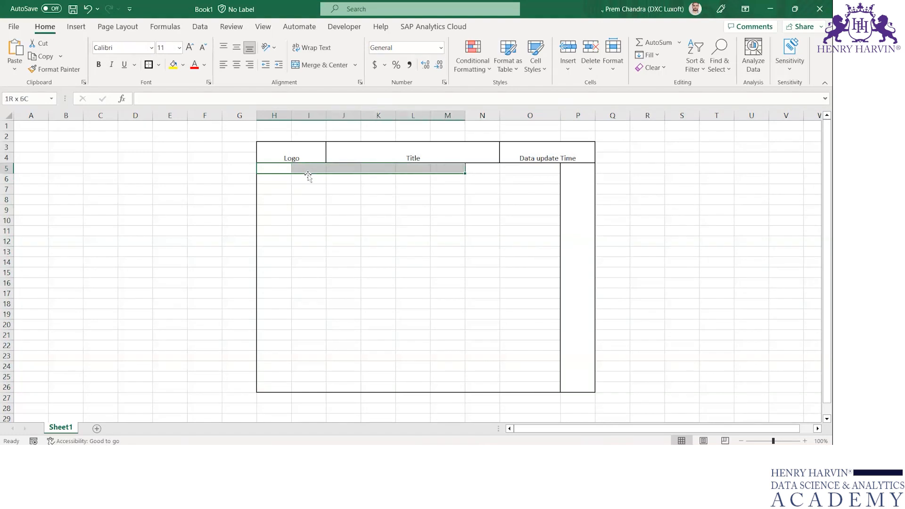
pyautogui.hotkey('shift', 'Left')
pyautogui.hotkey('shift', 'Left')
pyautogui.hotkey('shift', 'Left')
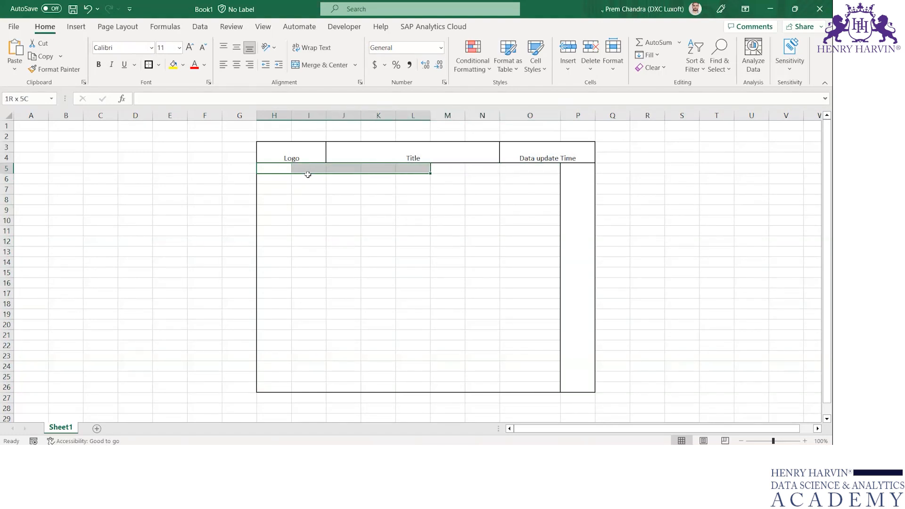
pyautogui.hotkey('shift', 'Down')
pyautogui.hotkey('shift', 'Left')
pyautogui.hotkey('shift', 'Right')
pyautogui.hotkey('shift', 'Down')
pyautogui.hotkey('shift', 'Down')
pyautogui.hotkey('shift', 'Down')
pyautogui.hotkey('shift', 'Down')
pyautogui.hotkey('shift', 'Down')
pyautogui.hotkey('shift', 'Down')
pyautogui.hotkey('shift', 'Down')
pyautogui.hotkey('shift', 'Down')
pyautogui.hotkey('shift', 'Down')
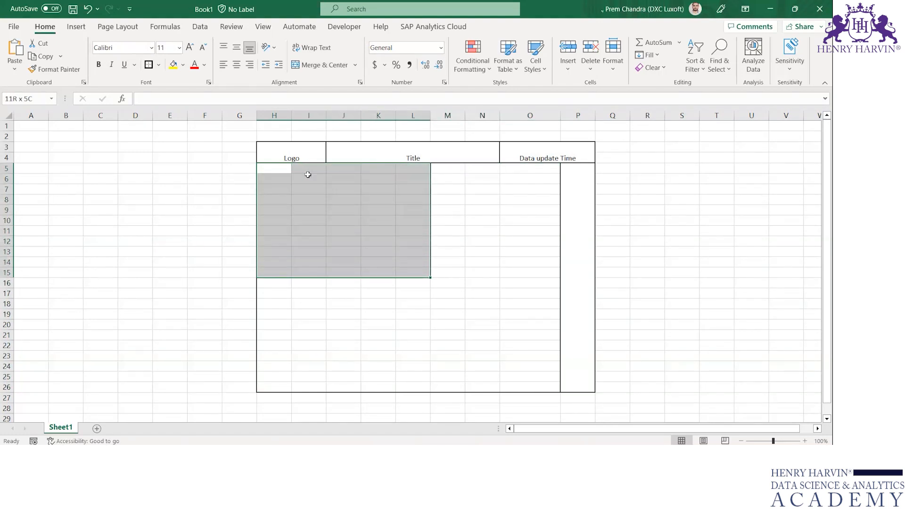
# Step: Outline the range M16:O26 with thick outside borders, and merge and center it into one block
pyautogui.click(375, 289)
pyautogui.press('Up')
pyautogui.press('Right')
pyautogui.press('Right')
pyautogui.hotkey('shift', 'Right')
pyautogui.hotkey('shift', 'Right')
pyautogui.hotkey('shift', 'Right')
pyautogui.hotkey('shift', 'Left')
pyautogui.hotkey('shift', 'Left')
pyautogui.hotkey('shift', 'Left')
pyautogui.hotkey('shift', 'Right')
pyautogui.hotkey('shift', 'Right')
pyautogui.hotkey('shift', 'Down')
pyautogui.hotkey('shift', 'Down')
pyautogui.hotkey('shift', 'Down')
pyautogui.hotkey('shift', 'Down')
pyautogui.hotkey('shift', 'Down')
pyautogui.hotkey('shift', 'Down')
pyautogui.hotkey('shift', 'Down')
pyautogui.hotkey('shift', 'Down')
pyautogui.hotkey('shift', 'Down')
pyautogui.hotkey('shift', 'Down')
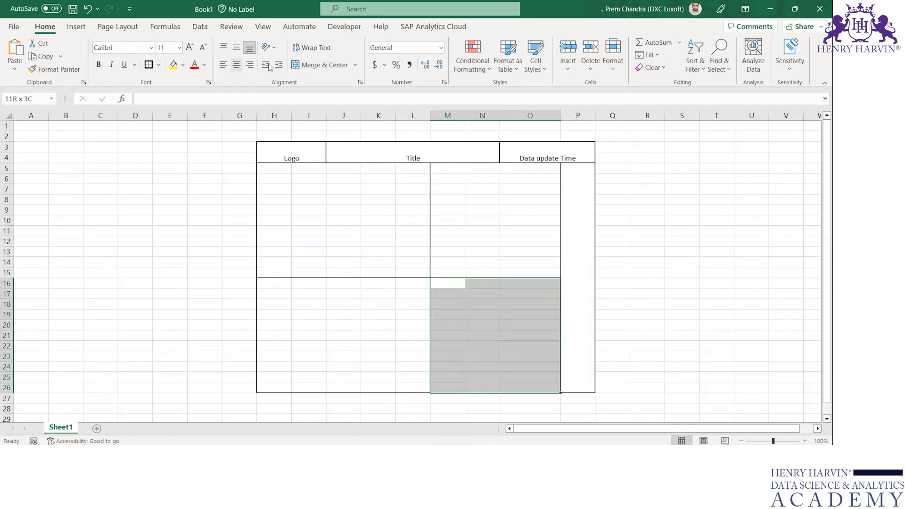
pyautogui.click(305, 65)
pyautogui.click(386, 315)
pyautogui.click(505, 291)
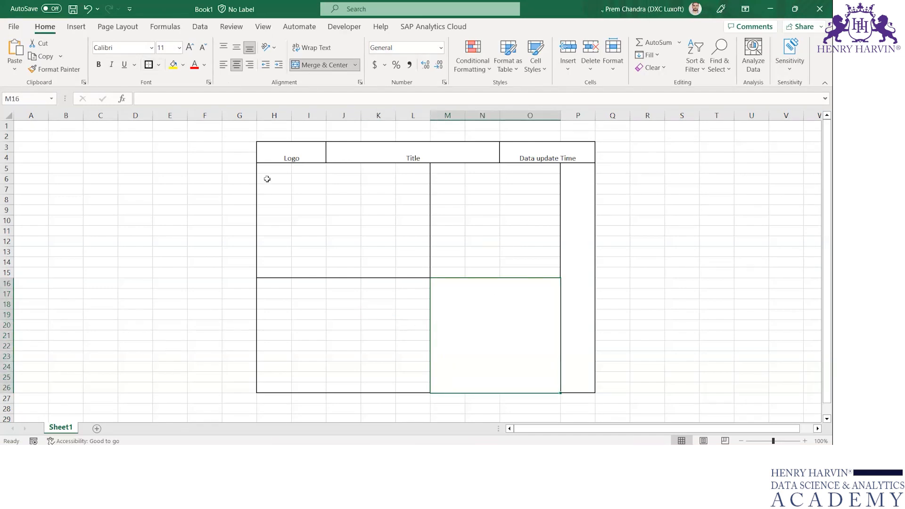
# Step: Merge and center the range M5:O15 into one block below the Title and Data update Time cells
pyautogui.click(488, 170)
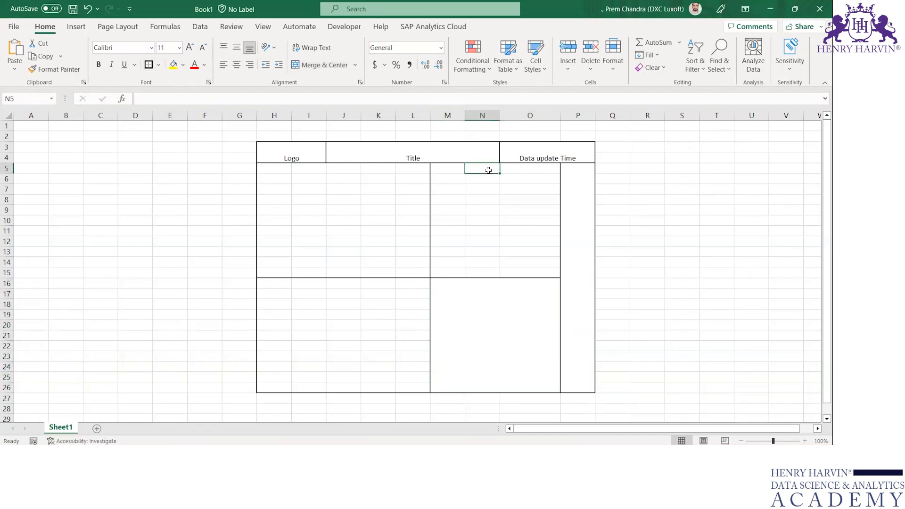
pyautogui.press('Left')
pyautogui.hotkey('shift', 'Right')
pyautogui.hotkey('shift', 'Right')
pyautogui.hotkey('shift', 'Down')
pyautogui.hotkey('shift', 'Down')
pyautogui.hotkey('shift', 'Down')
pyautogui.hotkey('shift', 'Down')
pyautogui.hotkey('shift', 'Down')
pyautogui.hotkey('shift', 'Down')
pyautogui.hotkey('shift', 'Down')
pyautogui.hotkey('shift', 'Down')
pyautogui.hotkey('shift', 'Down')
pyautogui.hotkey('shift', 'Down')
pyautogui.click(321, 65)
# Step: Merge and center H5:L15 and H16:L26 as two separate body blocks
pyautogui.click(346, 230)
pyautogui.moveTo(275, 170); pyautogui.dragTo(406, 272)
pyautogui.click(322, 65)
pyautogui.moveTo(273, 288); pyautogui.dragTo(407, 389)
pyautogui.click(322, 64)
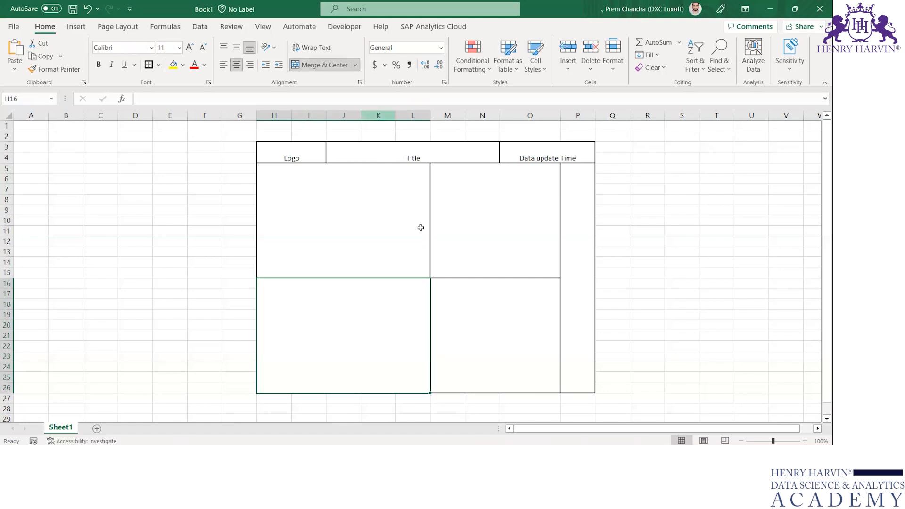
# Step: Widen column O to enlarge the body blocks that end in it and the Data update Time cell
pyautogui.click(642, 231)
pyautogui.moveTo(561, 116); pyautogui.dragTo(606, 123)
pyautogui.click(697, 264)
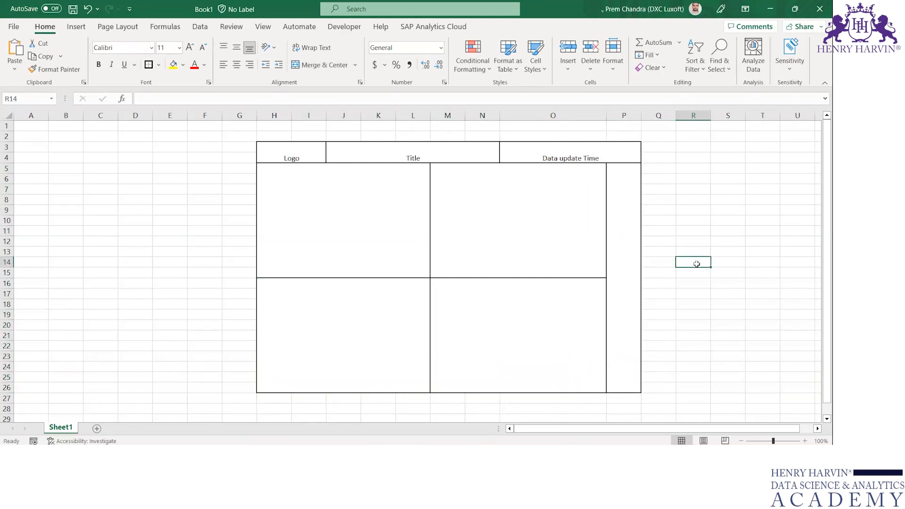
# Step: Enter "Filter" in the tall merged cell P5:P26 and align the text to the top
pyautogui.click(627, 182)
pyautogui.write('Filter')
pyautogui.hotkey('ctrl', 'Return')
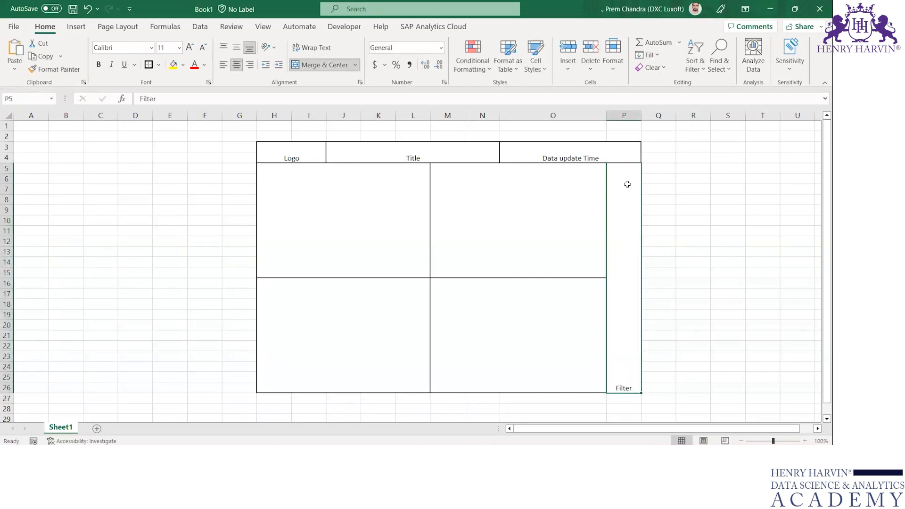
pyautogui.click(223, 46)
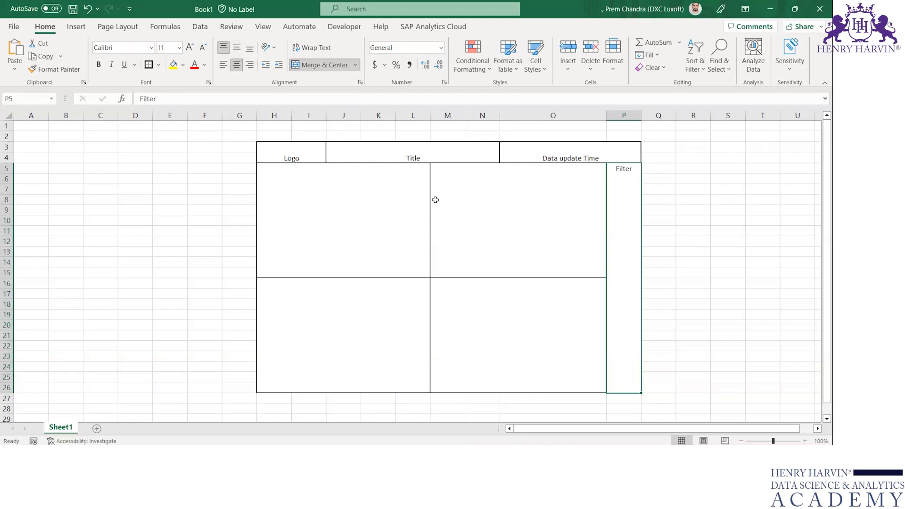
# Step: Label the two upper body blocks "View 1" in H5 and "View 2" in M5
pyautogui.click(388, 199)
pyautogui.write('View 1')
pyautogui.press('Return')
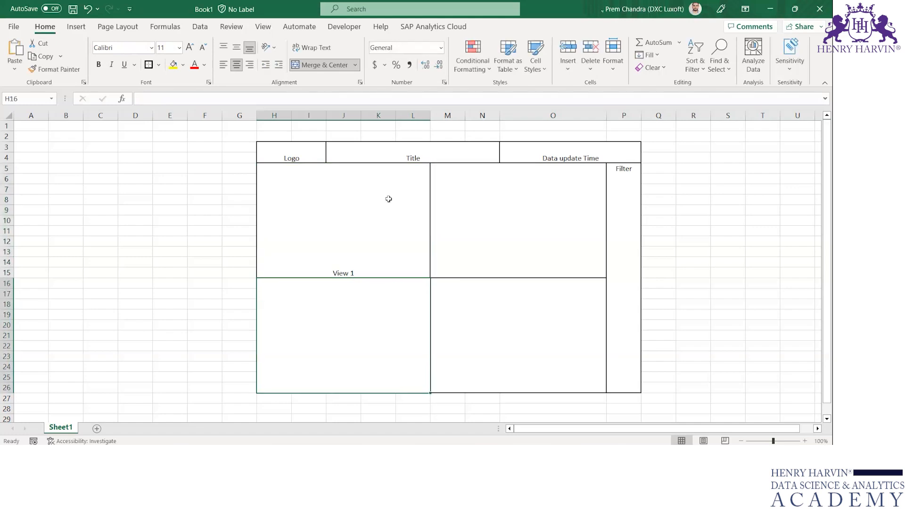
pyautogui.click(543, 242)
pyautogui.write('Vi')
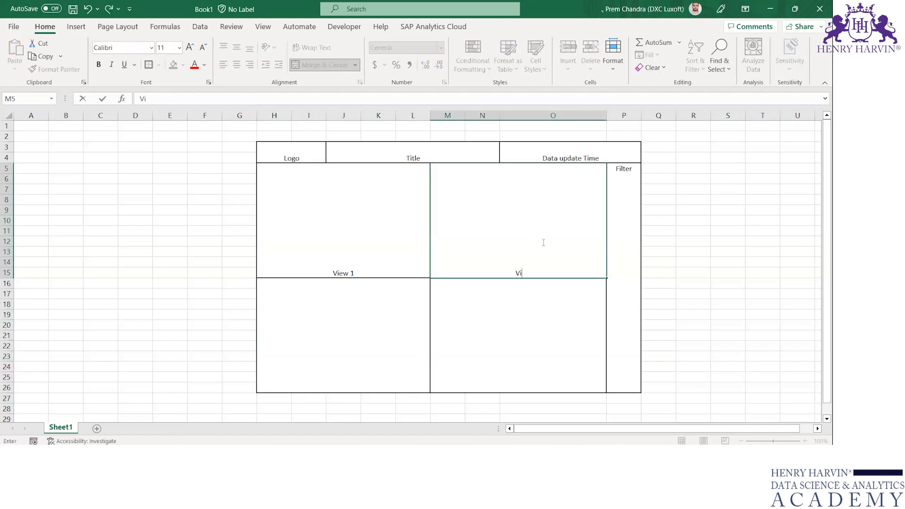
pyautogui.write('ew 2')
pyautogui.press('Return')
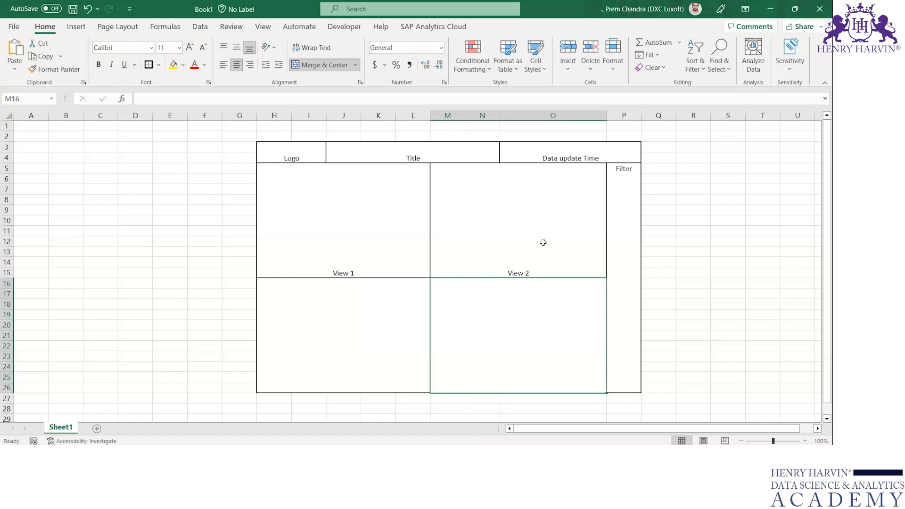
# Step: Label the two lower body blocks "View 3" in H16 and "View 4" in M16
pyautogui.press('Down')
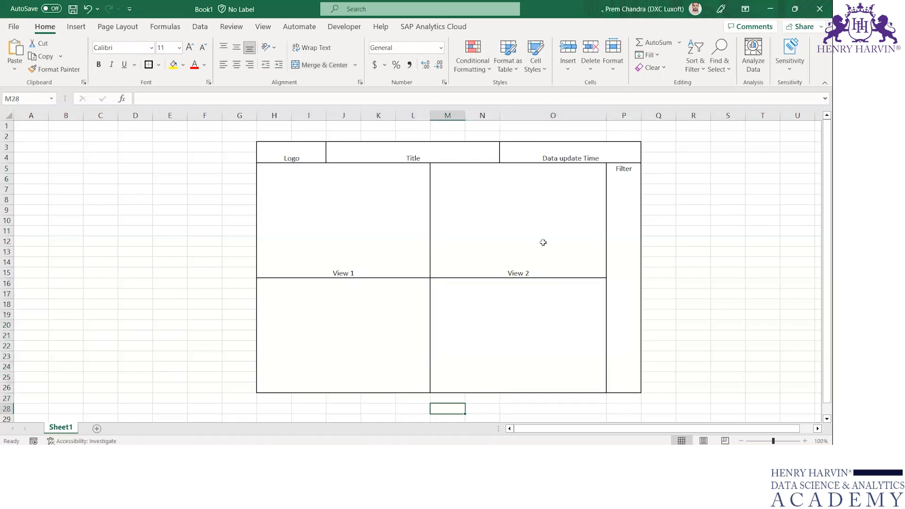
pyautogui.press('Up')
pyautogui.press('Left')
pyautogui.write('V')
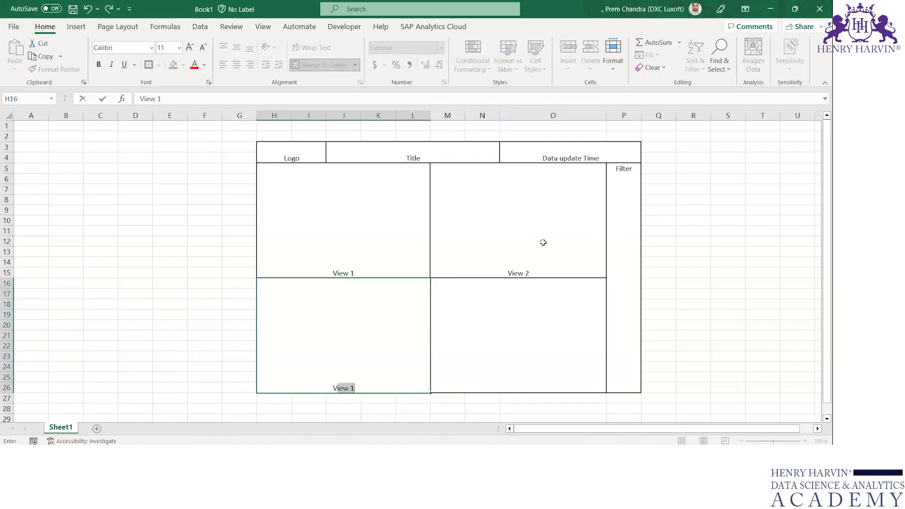
pyautogui.write('iew 3')
pyautogui.press('Return')
pyautogui.press('Up')
pyautogui.press('Right')
pyautogui.write('V')
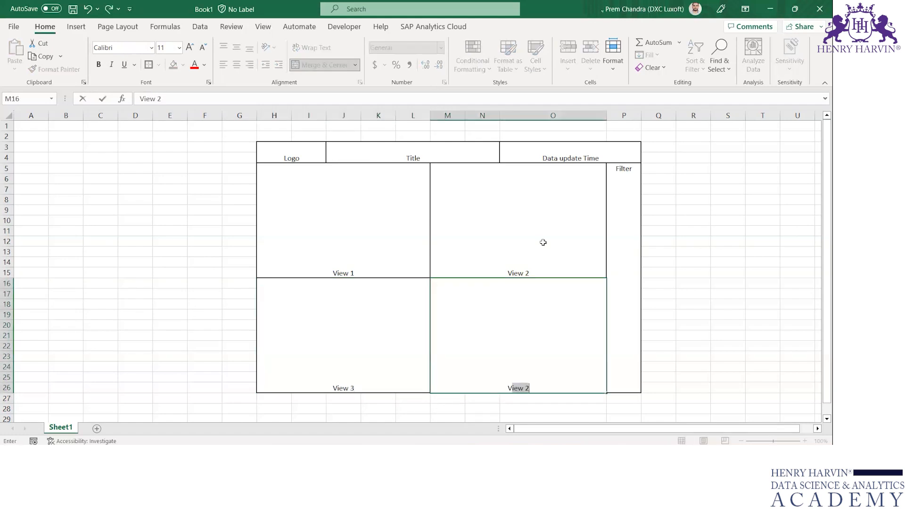
pyautogui.write('iew4')
pyautogui.hotkey('ctrl', 'Return')
pyautogui.press('F2')
pyautogui.press('Return')
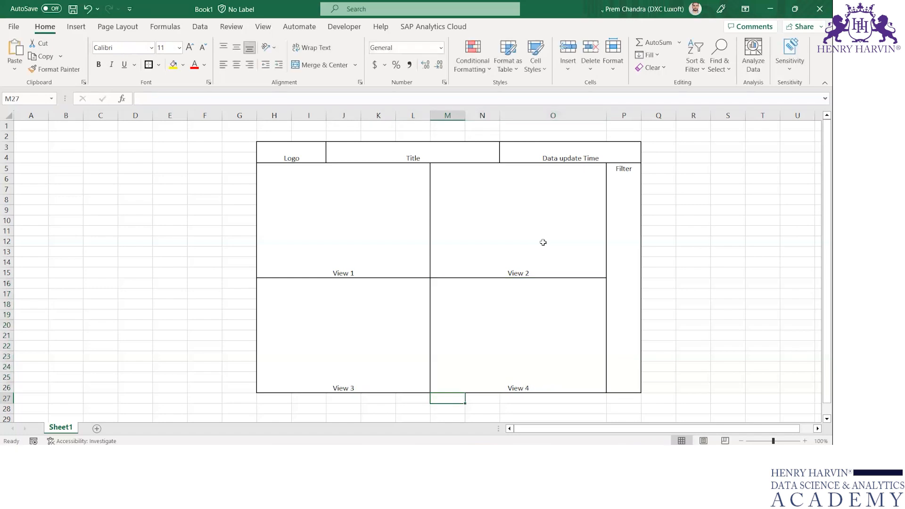
# Step: Middle-align the labels of the four view blocks vertically
pyautogui.click(543, 242)
pyautogui.moveTo(344, 222); pyautogui.dragTo(518, 337)
pyautogui.click(235, 49)
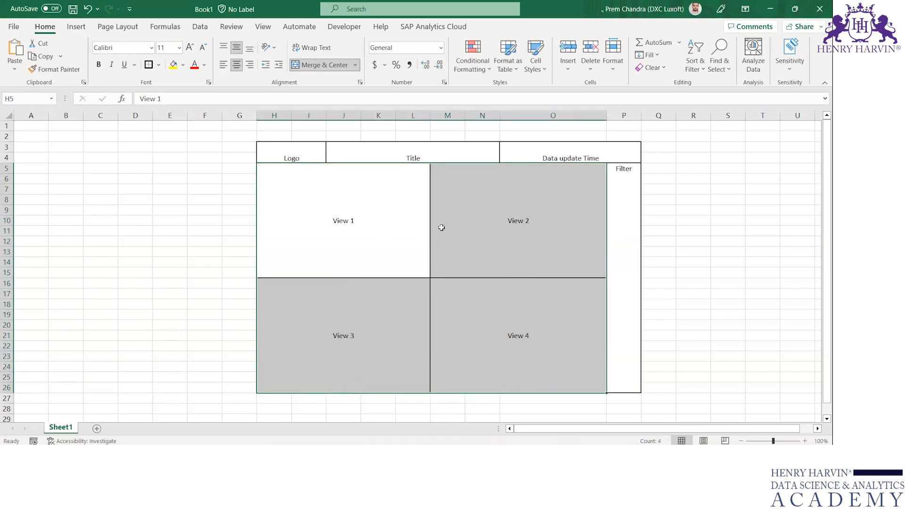
pyautogui.click(695, 241)
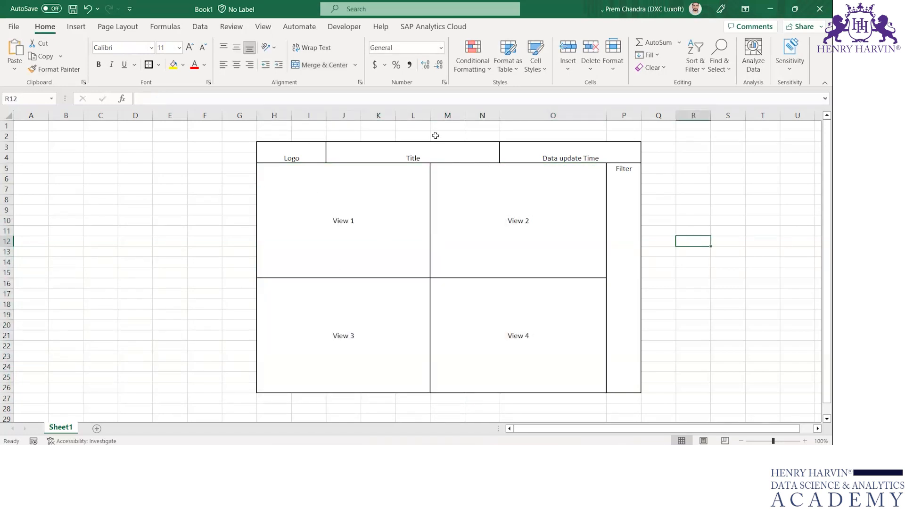
# Step: Replace the text in the merged title cell J3 with "Tableau Sales Dashboard"
pyautogui.click(432, 151)
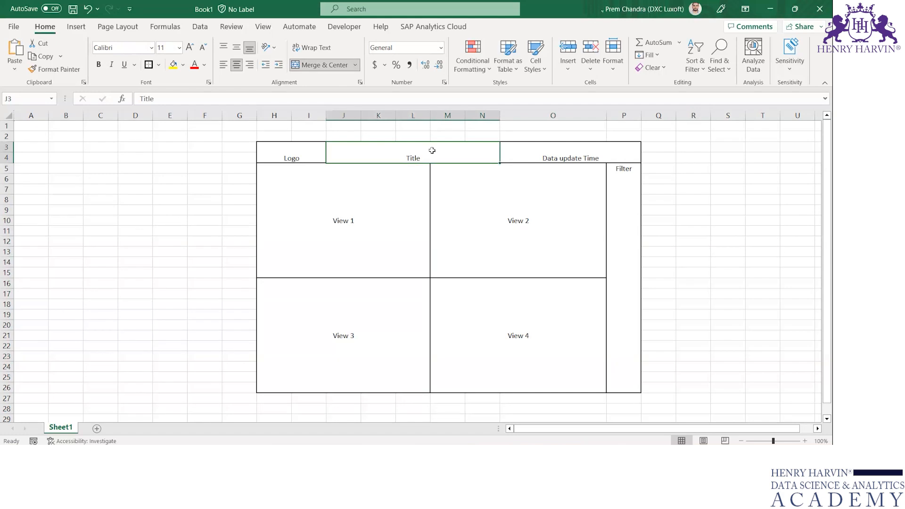
pyautogui.write('P')
pyautogui.write('ableau')
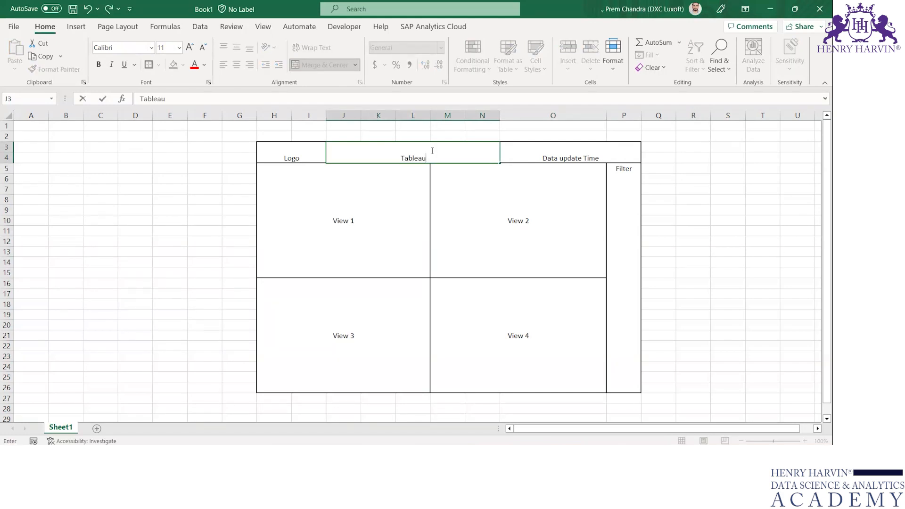
pyautogui.write(' Sales Dashboard')
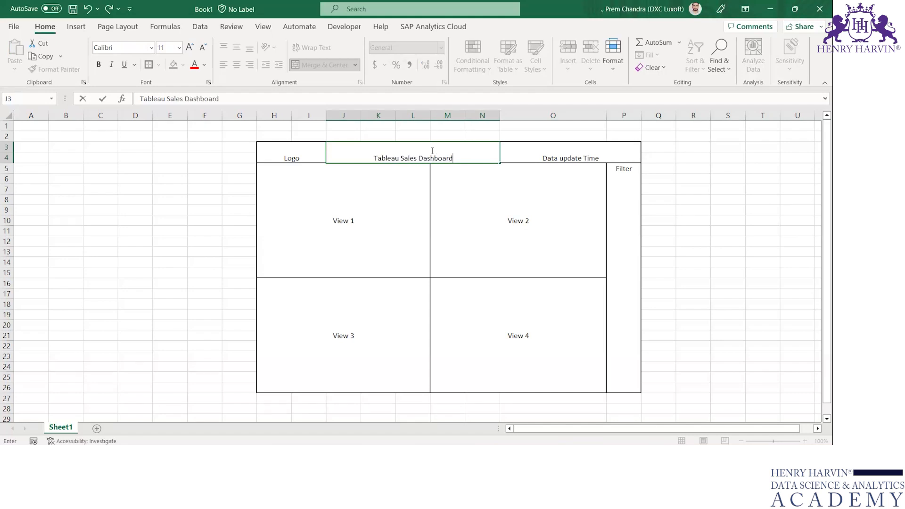
pyautogui.press('Return')
# Step: Middle-align the dashboard title, "Logo" and "Data update Time" header cells vertically
pyautogui.click(432, 151)
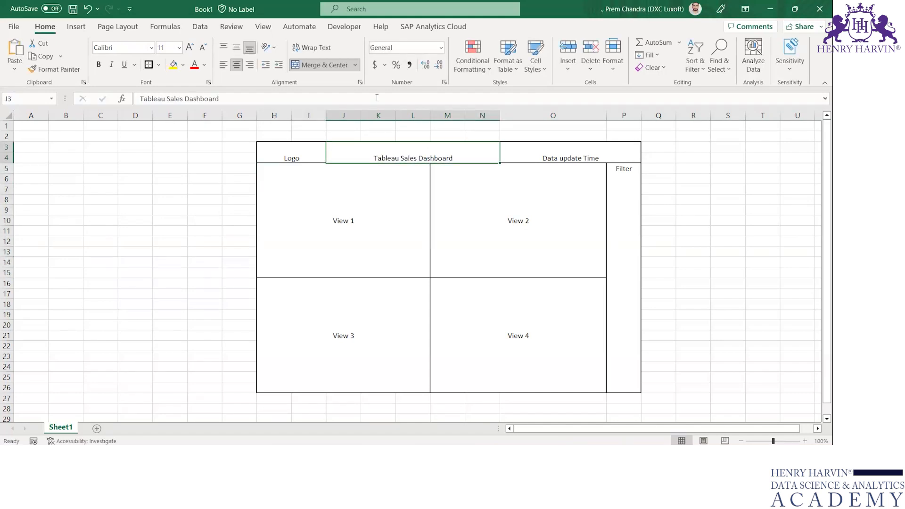
pyautogui.click(236, 48)
pyautogui.click(293, 158)
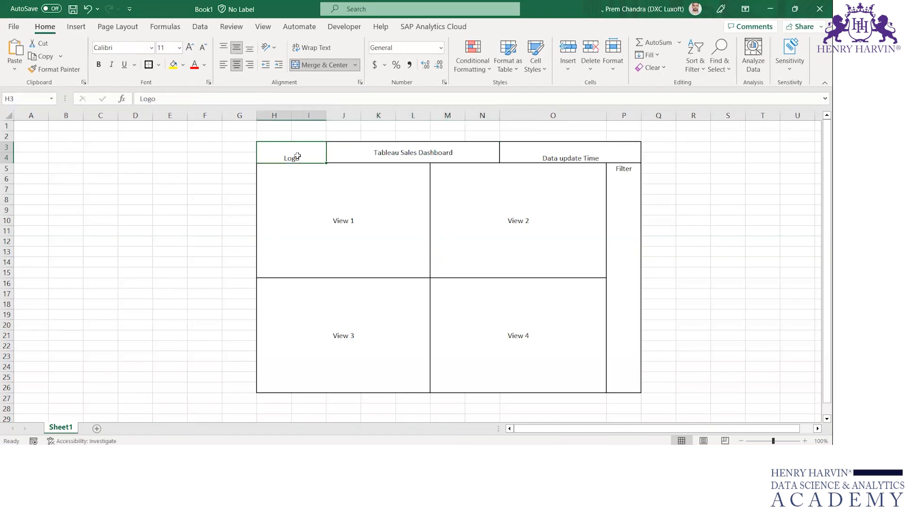
pyautogui.click(236, 48)
pyautogui.click(588, 160)
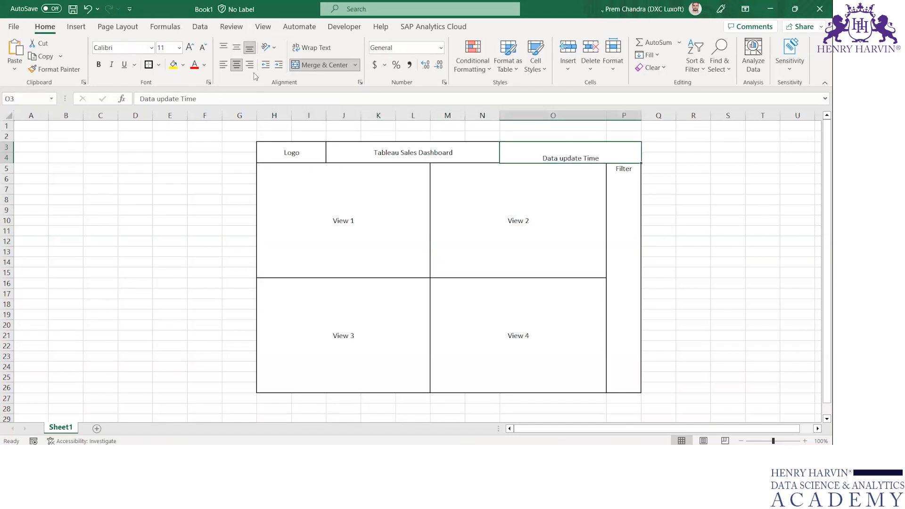
pyautogui.click(236, 47)
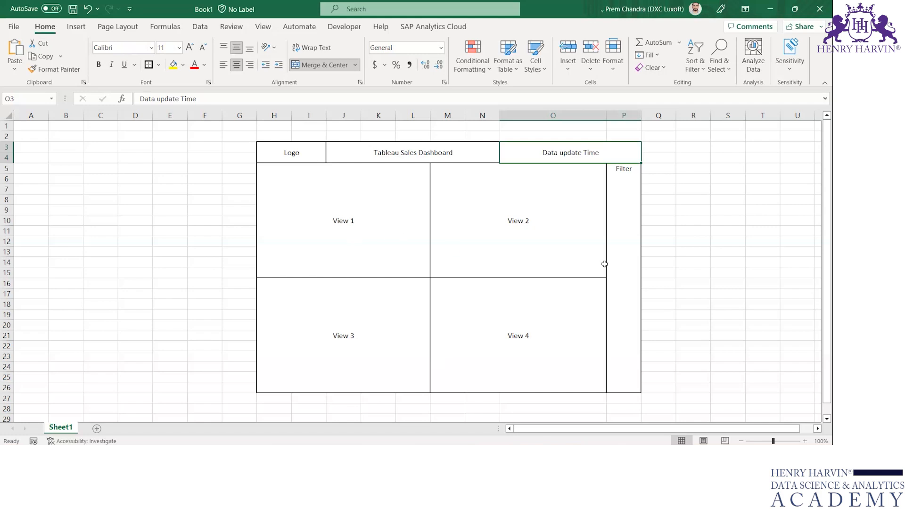
pyautogui.click(772, 207)
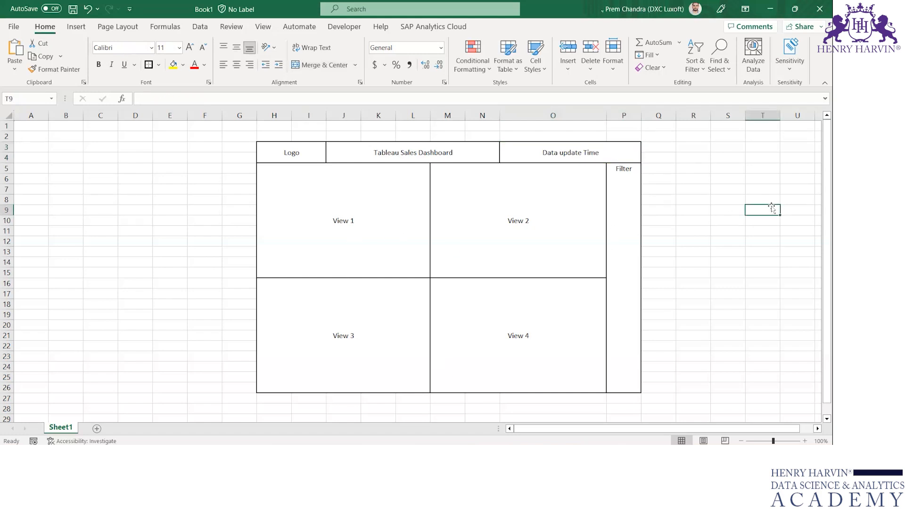
pyautogui.click(396, 197)
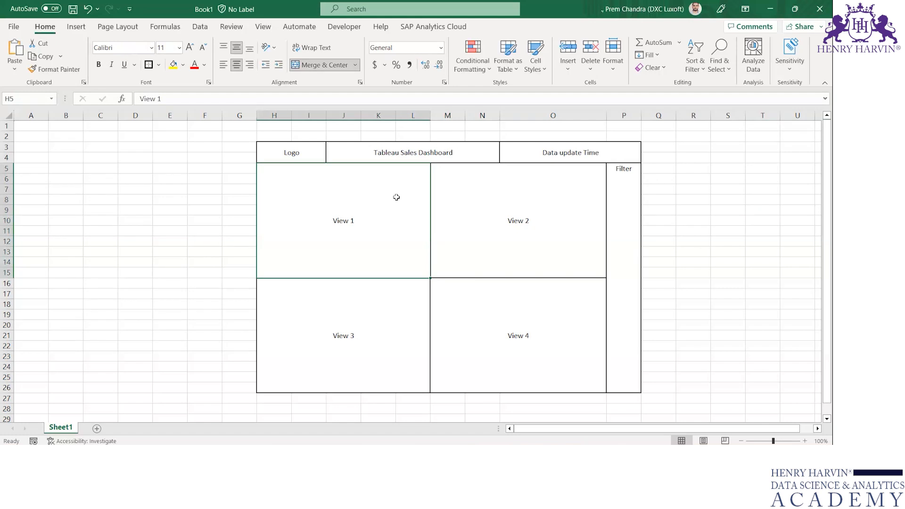
pyautogui.click(490, 210)
pyautogui.click(377, 244)
pyautogui.click(477, 268)
pyautogui.click(370, 345)
pyautogui.click(522, 329)
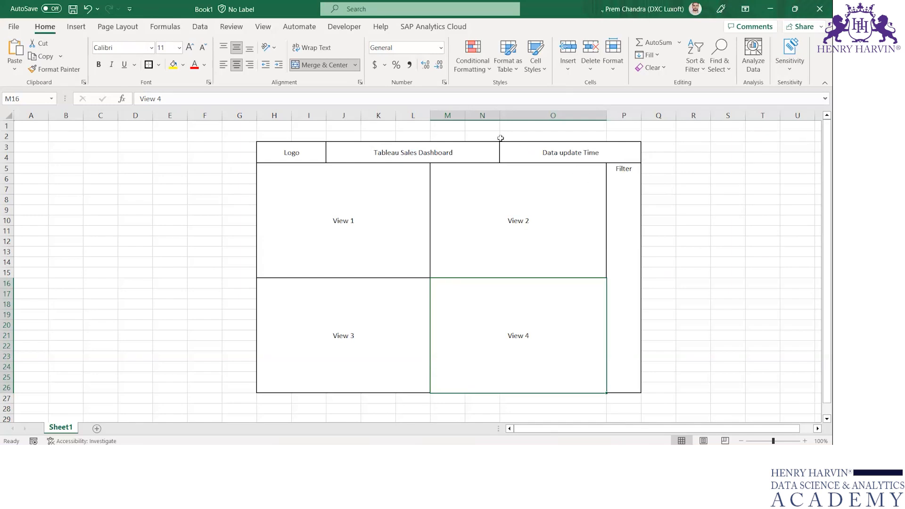
# Step: Switch to the Tableau workbook 7_30 Batch and add a horizontal container filling the empty Dashboard 1
pyautogui.moveTo(437, 455)
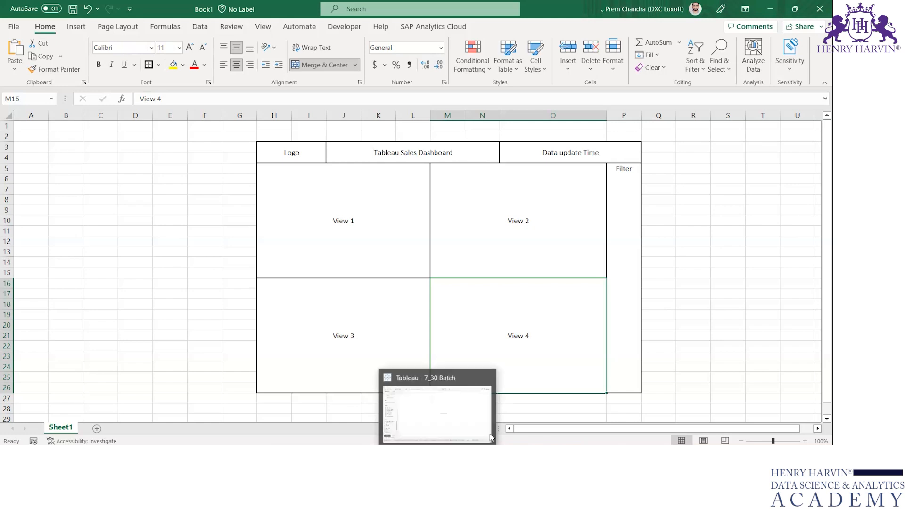
pyautogui.click(450, 406)
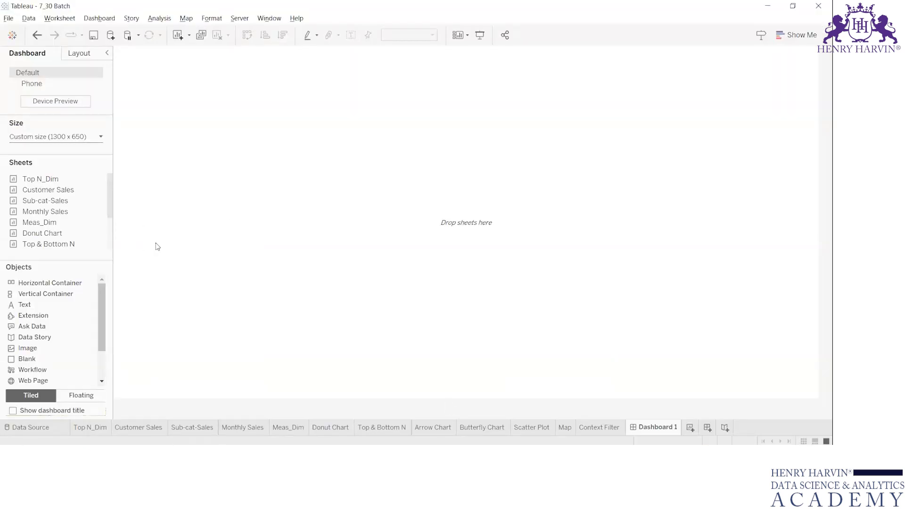
pyautogui.moveTo(41, 283); pyautogui.dragTo(316, 266)
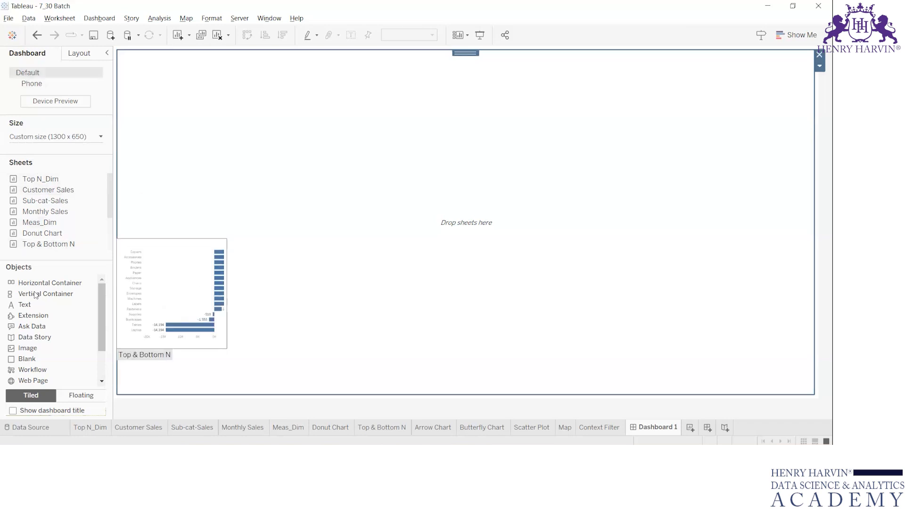
# Step: Give the horizontal container that fills the dashboard a light grey border
pyautogui.click(85, 53)
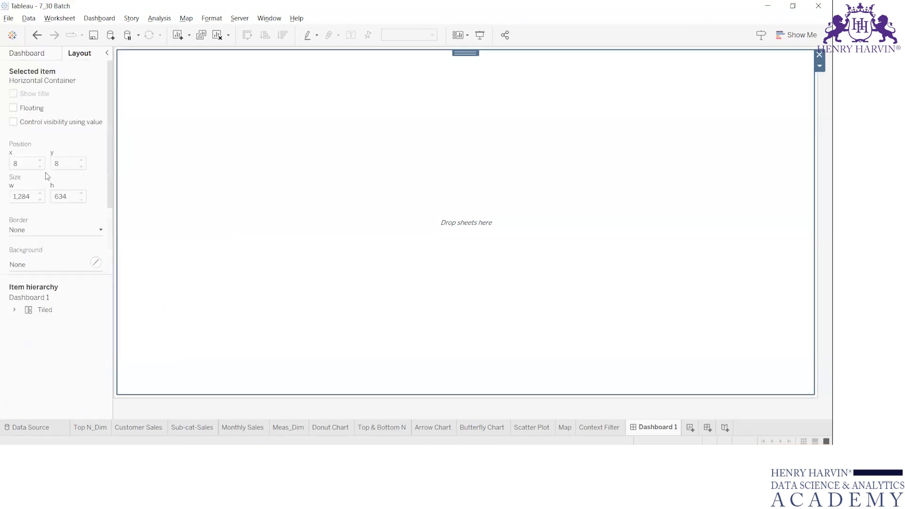
pyautogui.click(36, 231)
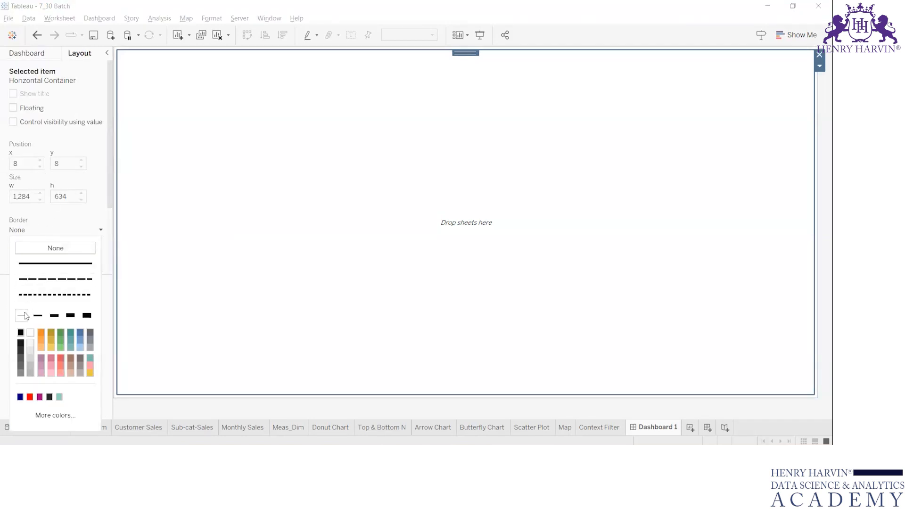
pyautogui.click(29, 347)
pyautogui.click(287, 247)
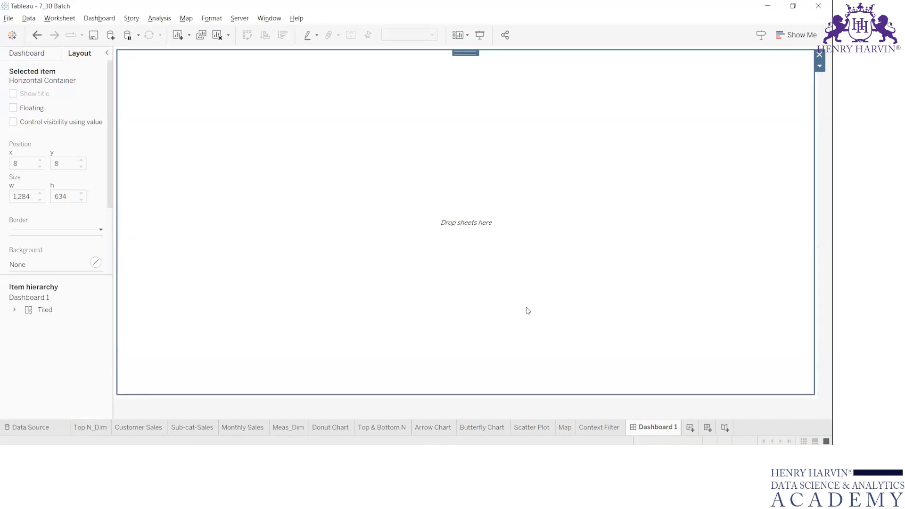
pyautogui.click(206, 160)
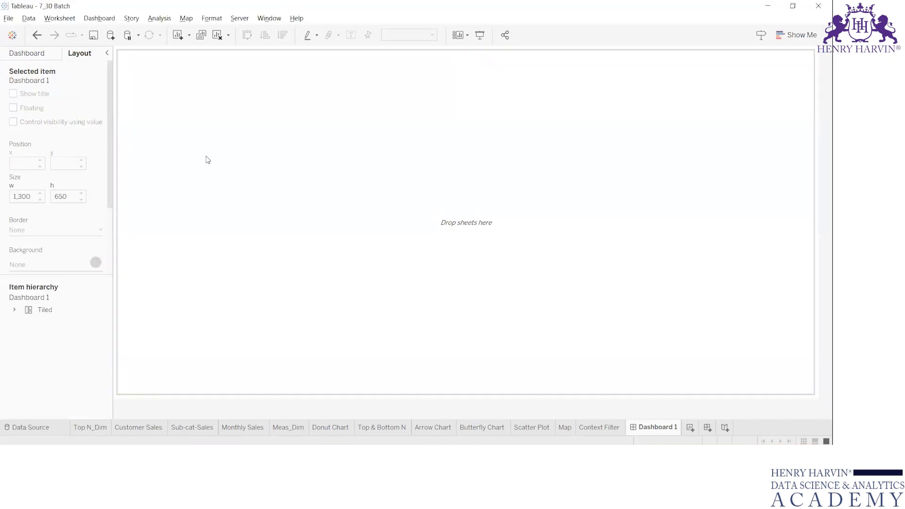
# Step: Add another horizontal container occupying the left half of the dashboard
pyautogui.click(33, 55)
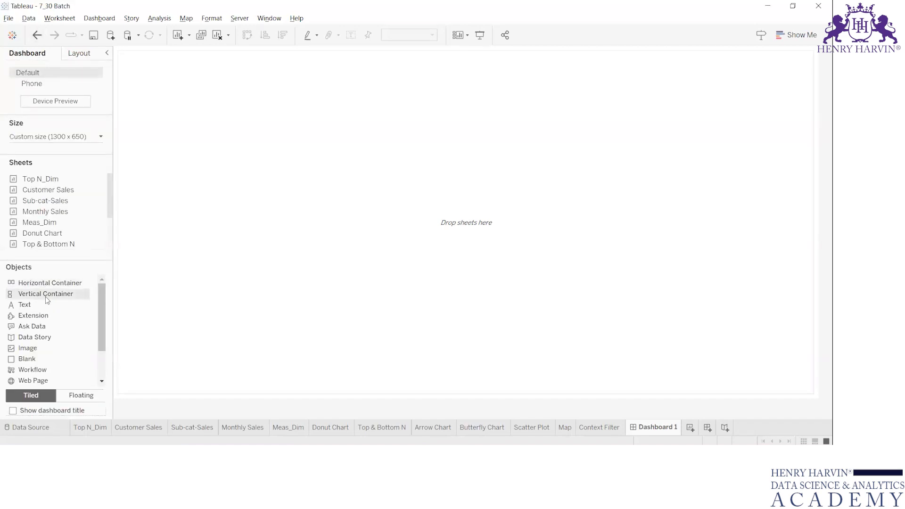
pyautogui.moveTo(45, 285); pyautogui.dragTo(128, 190)
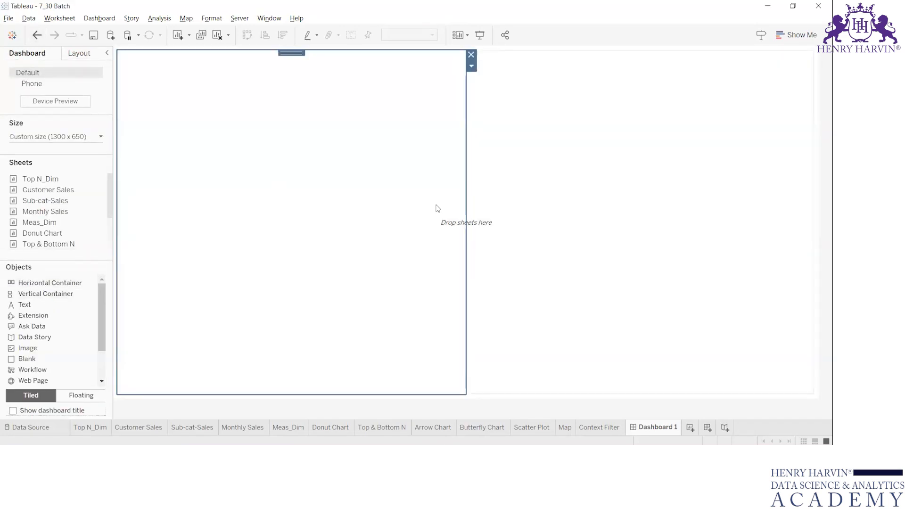
pyautogui.click(583, 191)
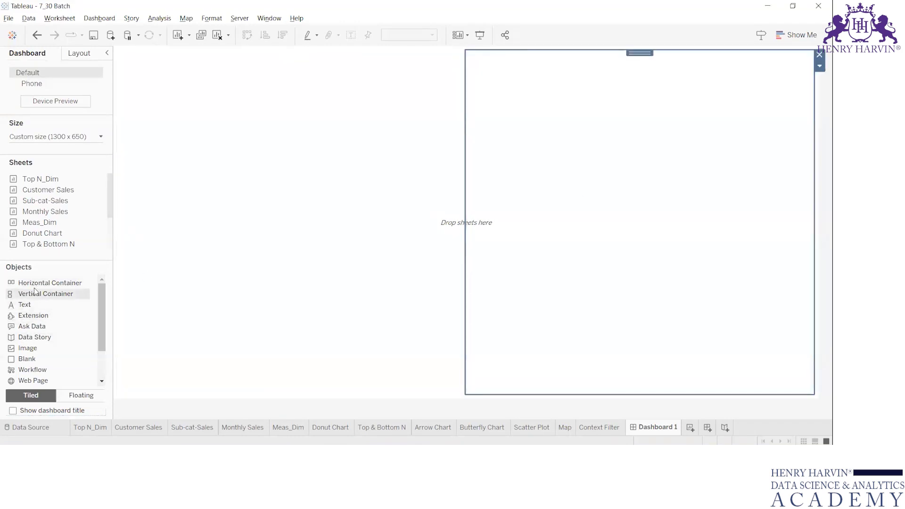
# Step: Add a vertical container in the upper part of each half, dividing the dashboard into four blocks
pyautogui.moveTo(35, 294); pyautogui.dragTo(206, 63)
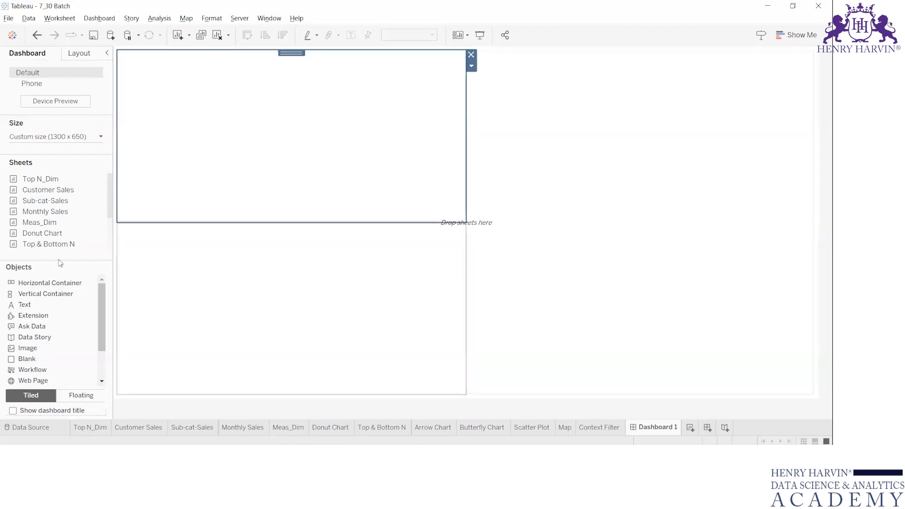
pyautogui.moveTo(43, 293); pyautogui.dragTo(547, 59)
pyautogui.click(426, 111)
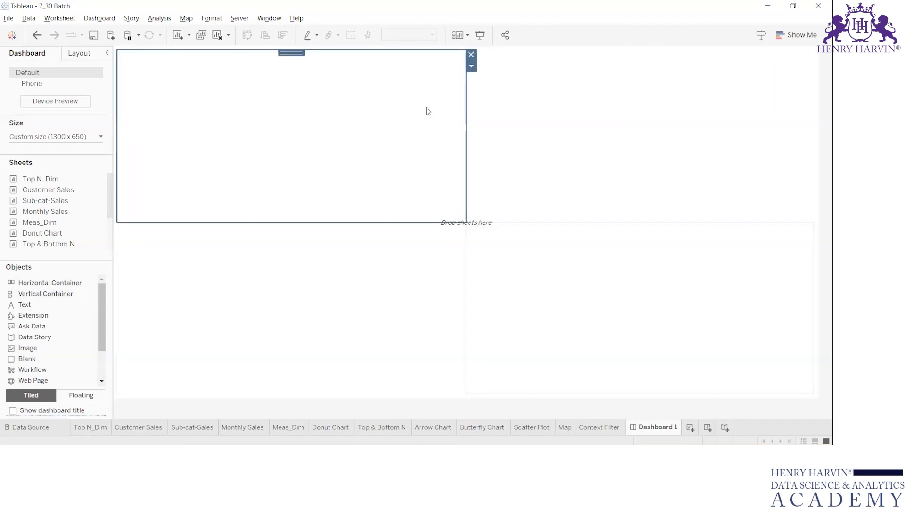
pyautogui.click(558, 157)
pyautogui.click(521, 317)
pyautogui.click(378, 307)
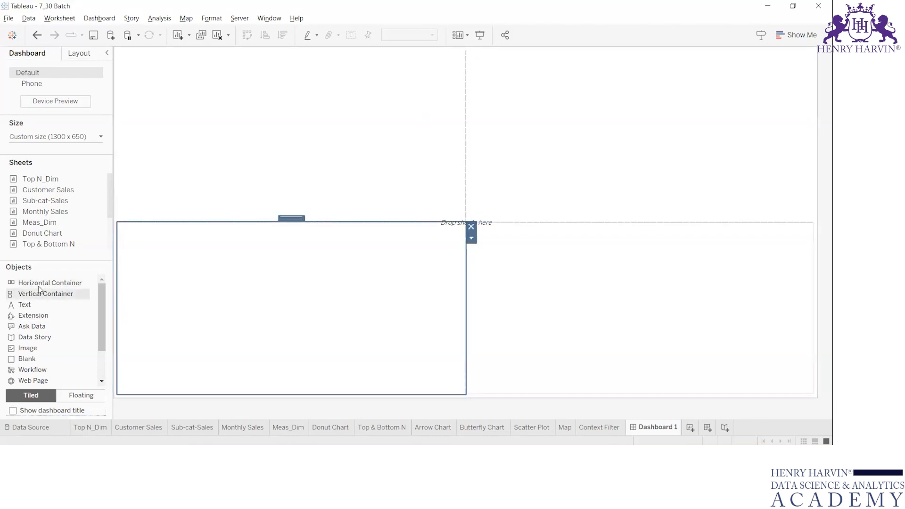
# Step: Add a horizontal container across the top of the dashboard and reduce its height to about 57 px
pyautogui.moveTo(40, 283); pyautogui.dragTo(484, 55)
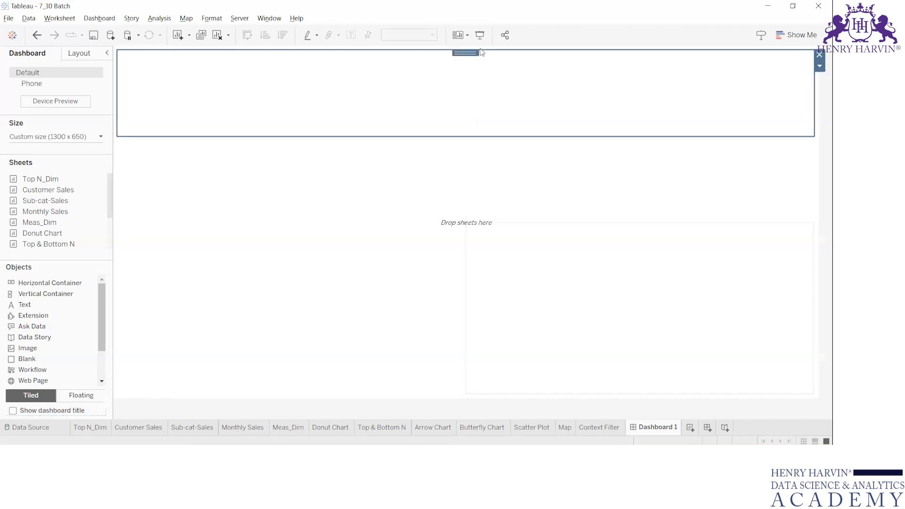
pyautogui.moveTo(429, 137); pyautogui.dragTo(428, 82)
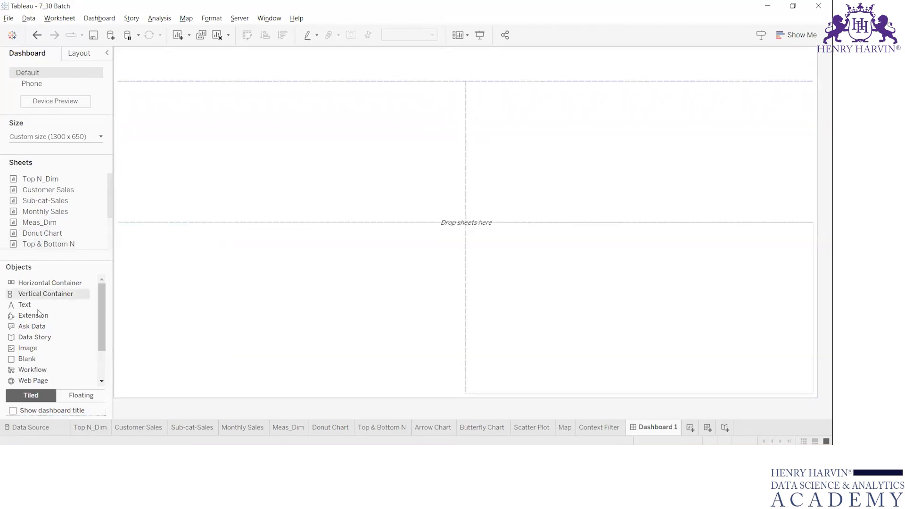
# Step: Add a vertical container at each end of the header row and narrow the left one to about 353 px
pyautogui.moveTo(36, 290); pyautogui.dragTo(149, 65)
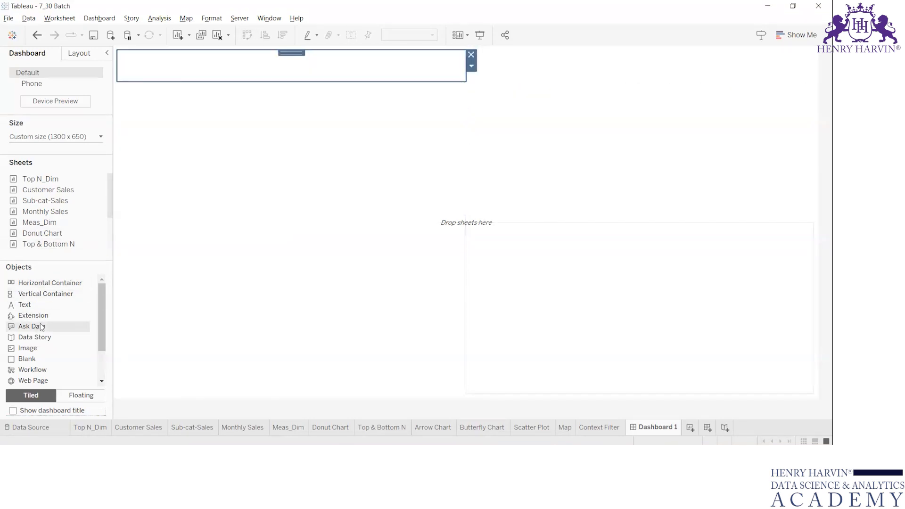
pyautogui.moveTo(45, 298); pyautogui.dragTo(774, 72)
pyautogui.moveTo(466, 74); pyautogui.dragTo(309, 66)
pyautogui.click(520, 62)
pyautogui.click(754, 57)
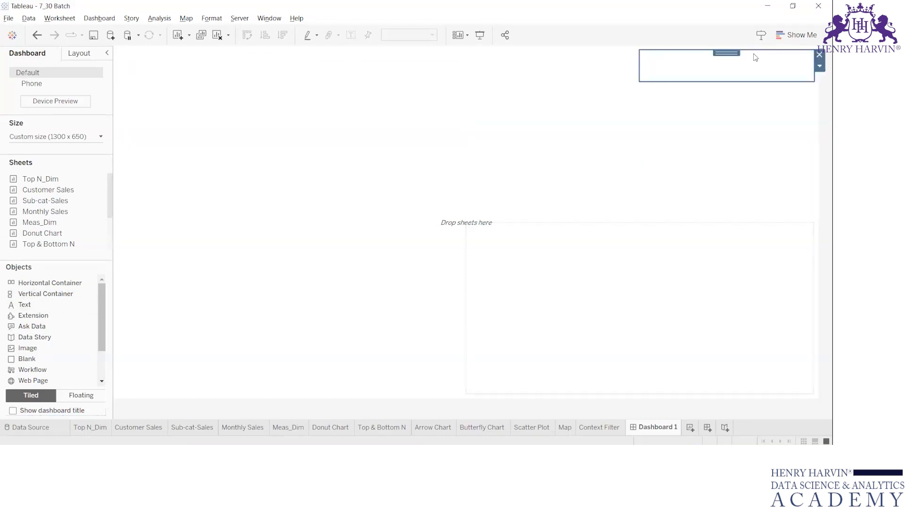
pyautogui.click(285, 75)
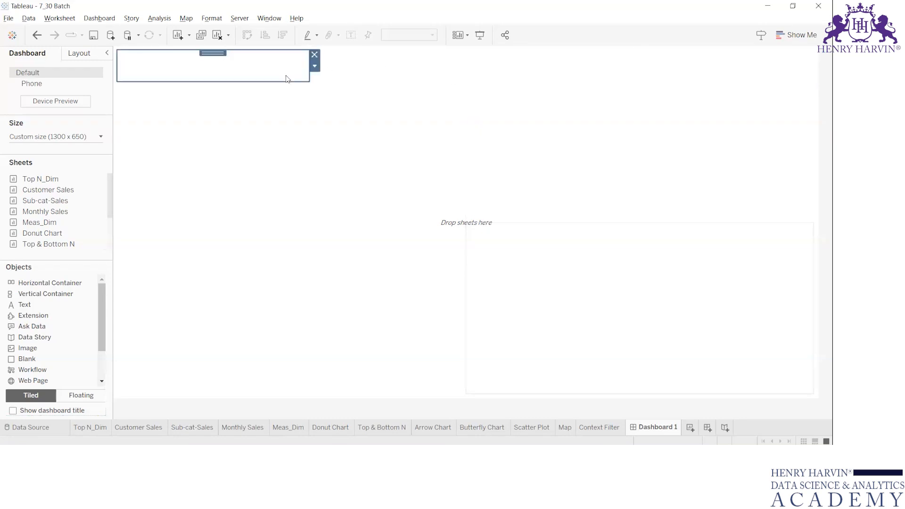
# Step: Try a light background colour on the left header container and undo it
pyautogui.click(75, 57)
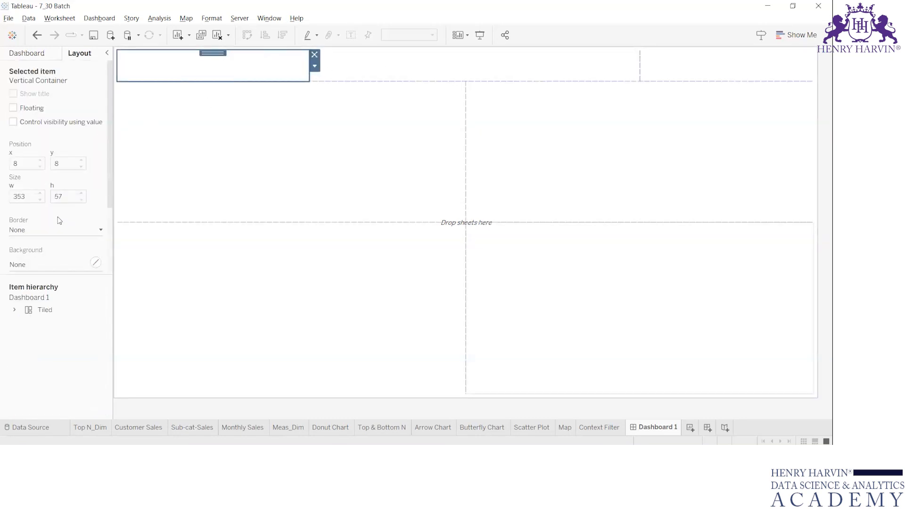
pyautogui.click(67, 262)
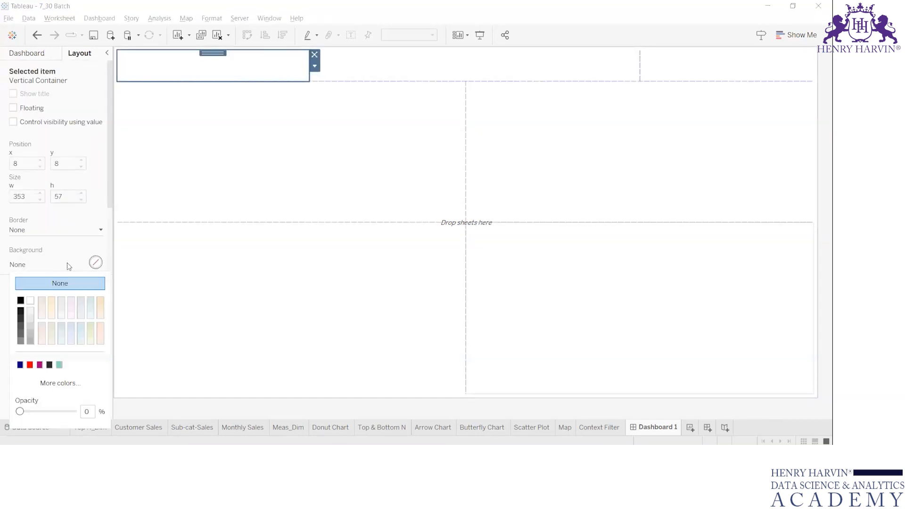
pyautogui.click(42, 301)
pyautogui.click(376, 62)
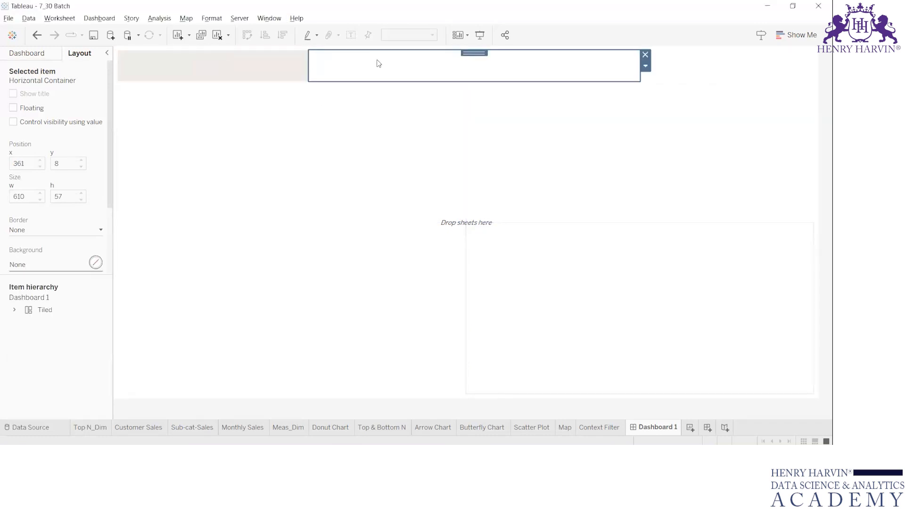
pyautogui.hotkey('ctrl', 'z')
# Step: Apply thin black borders to the left, middle and right header containers
pyautogui.click(46, 231)
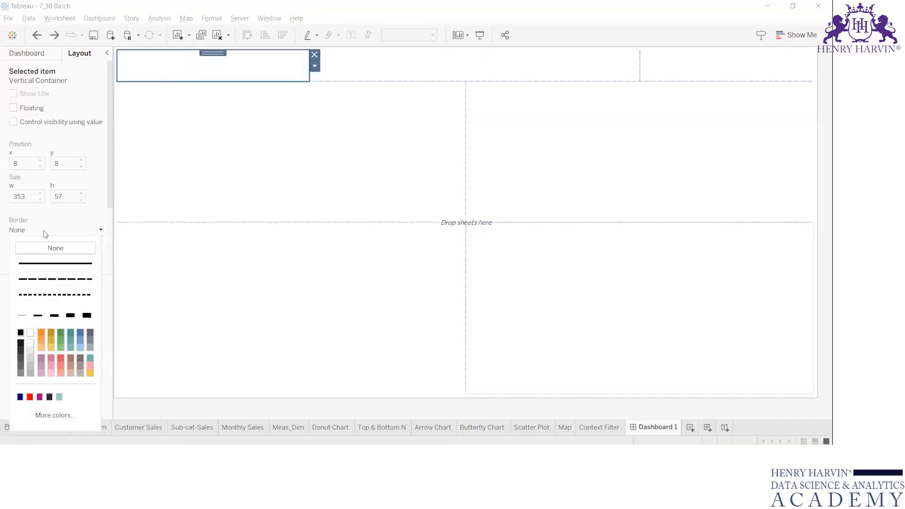
pyautogui.click(416, 75)
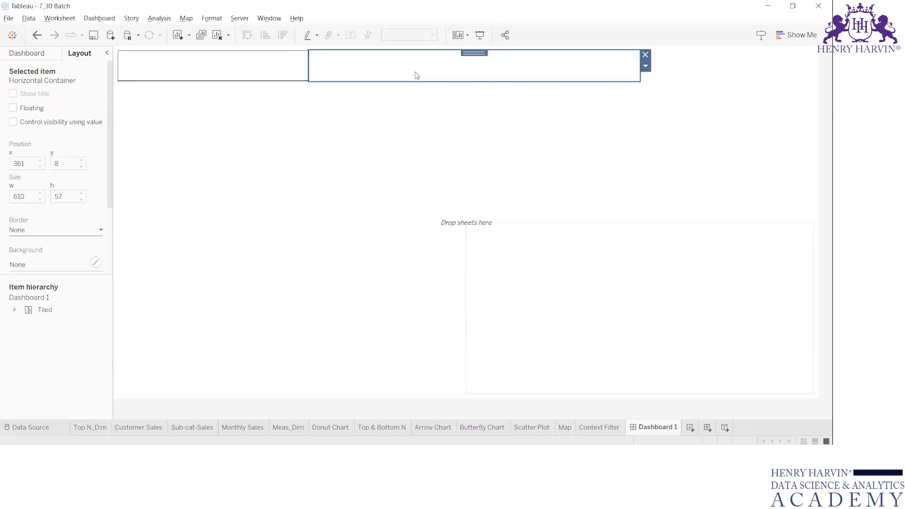
pyautogui.click(69, 231)
pyautogui.click(697, 64)
pyautogui.click(62, 230)
# Step: Apply thin black borders to the lower-left and upper-right view containers in the dashboard body
pyautogui.click(45, 229)
pyautogui.click(252, 287)
pyautogui.click(72, 235)
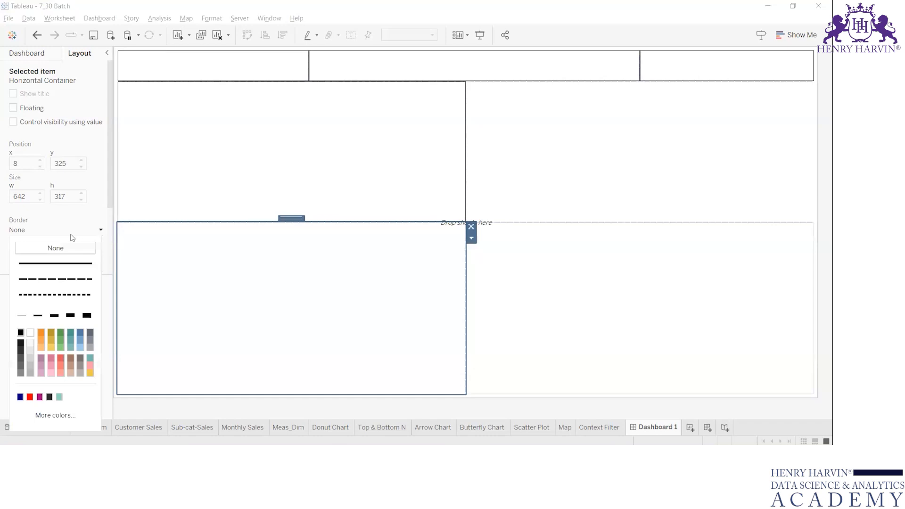
pyautogui.click(20, 316)
pyautogui.click(542, 162)
pyautogui.click(36, 229)
pyautogui.click(21, 315)
pyautogui.click(542, 287)
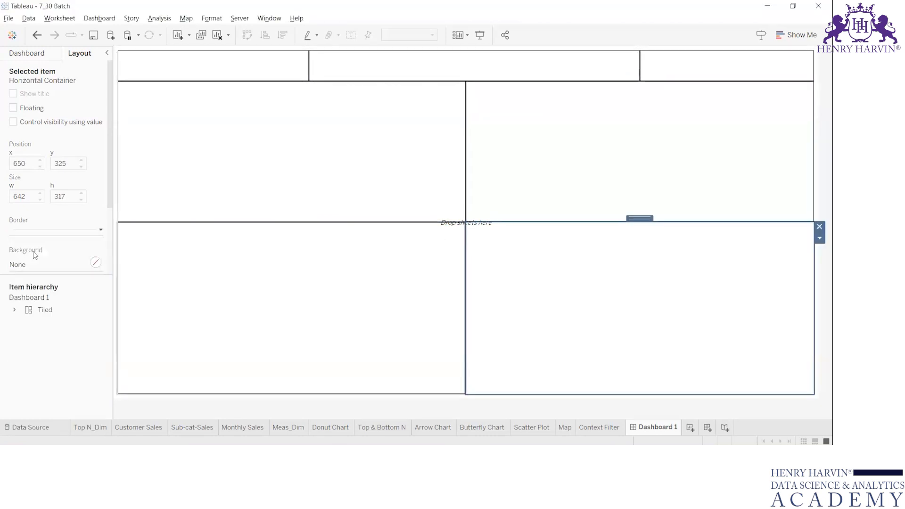
pyautogui.click(40, 230)
pyautogui.click(523, 220)
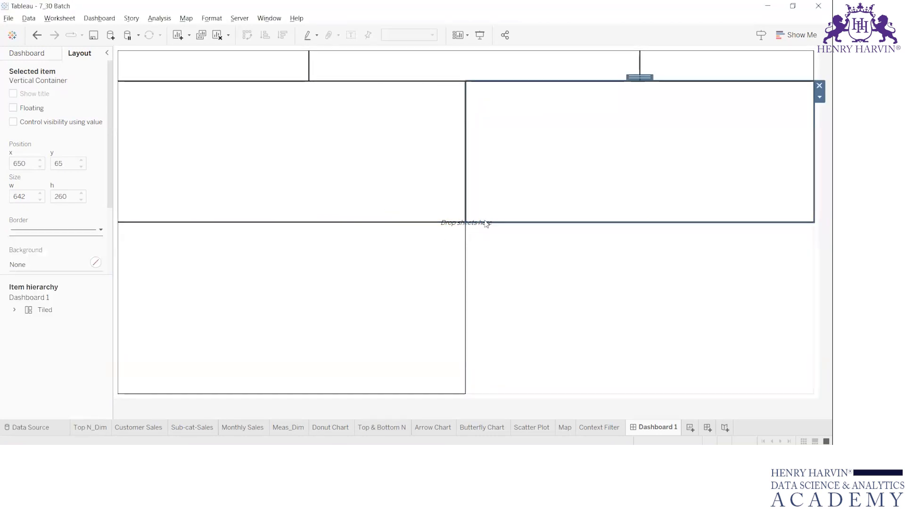
# Step: Lower the dividers between the two rows of view containers so the upper ones are about 295 px tall
pyautogui.moveTo(459, 222); pyautogui.dragTo(462, 241)
pyautogui.click(532, 222)
pyautogui.moveTo(532, 223); pyautogui.dragTo(533, 241)
pyautogui.click(527, 306)
pyautogui.click(589, 150)
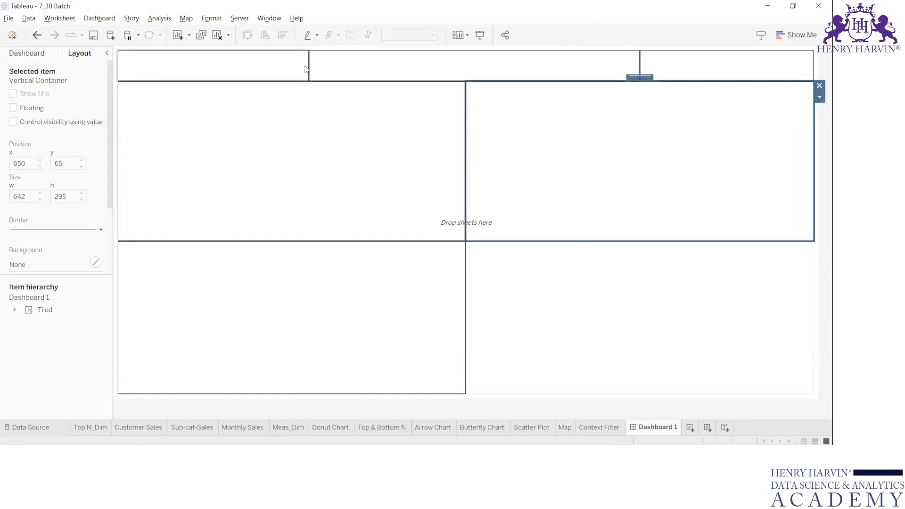
# Step: Narrow the left and right header containers so the middle header container becomes wider
pyautogui.moveTo(309, 67); pyautogui.dragTo(174, 61)
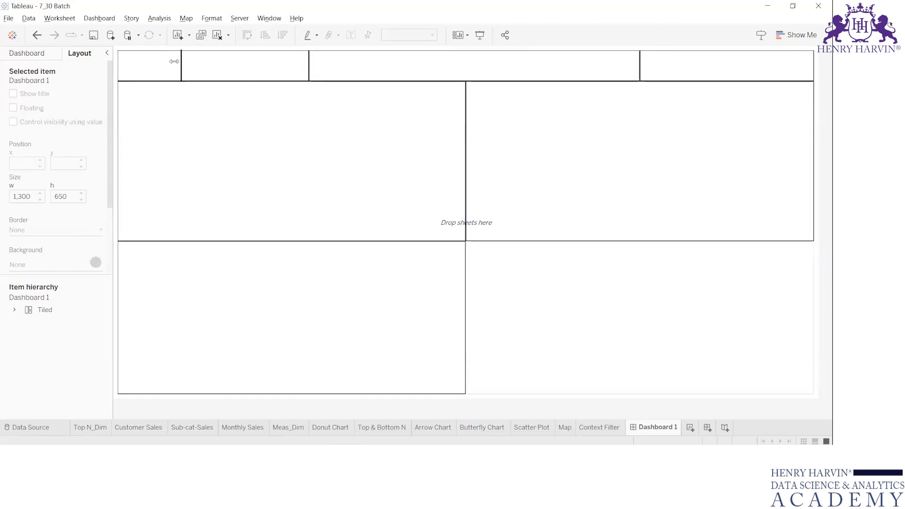
pyautogui.click(669, 65)
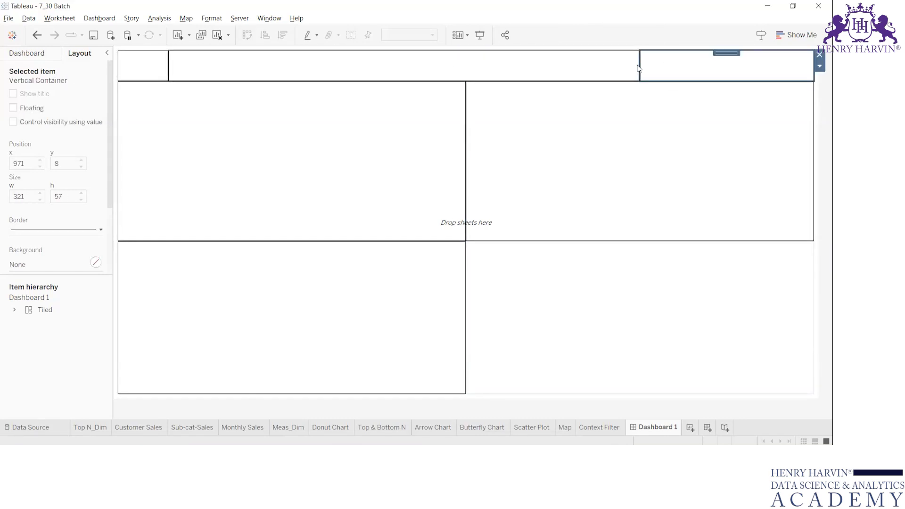
pyautogui.moveTo(639, 65); pyautogui.dragTo(661, 65)
# Step: Apply a thin black border to the lower-right view container
pyautogui.click(542, 325)
pyautogui.click(425, 283)
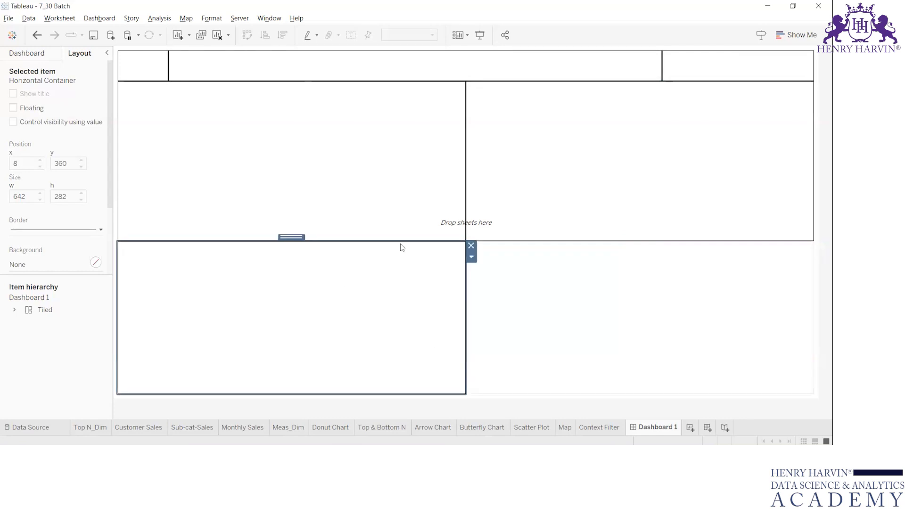
pyautogui.click(350, 155)
pyautogui.click(616, 324)
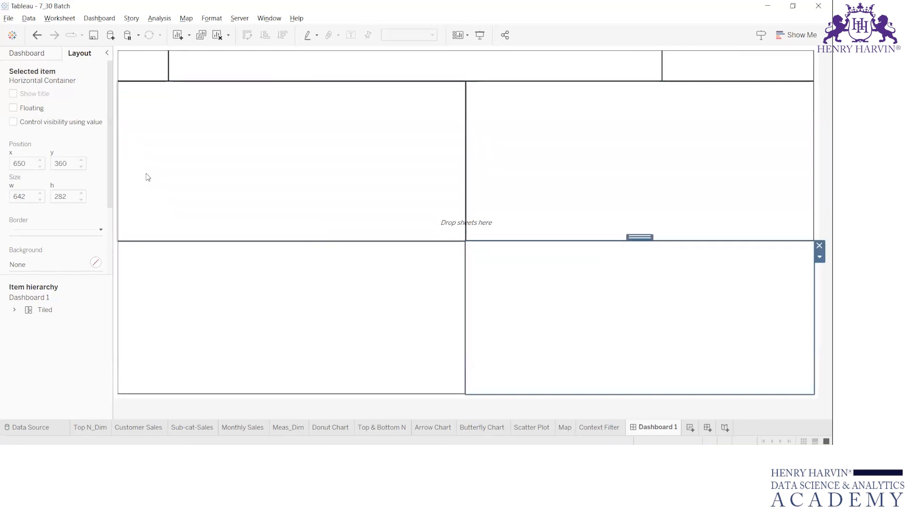
pyautogui.click(23, 228)
pyautogui.click(20, 333)
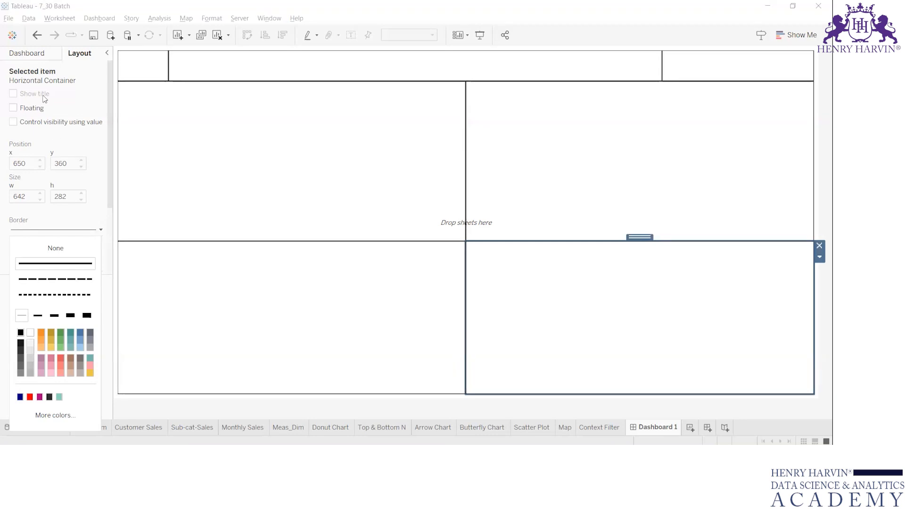
# Step: Add a full-height vertical container as a narrow column along the right edge of the dashboard
pyautogui.click(39, 52)
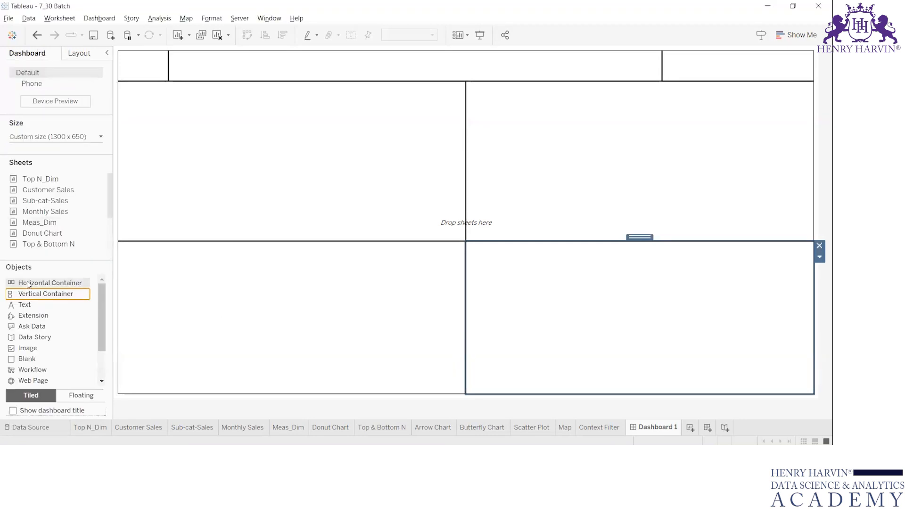
pyautogui.moveTo(555, 206); pyautogui.dragTo(732, 187)
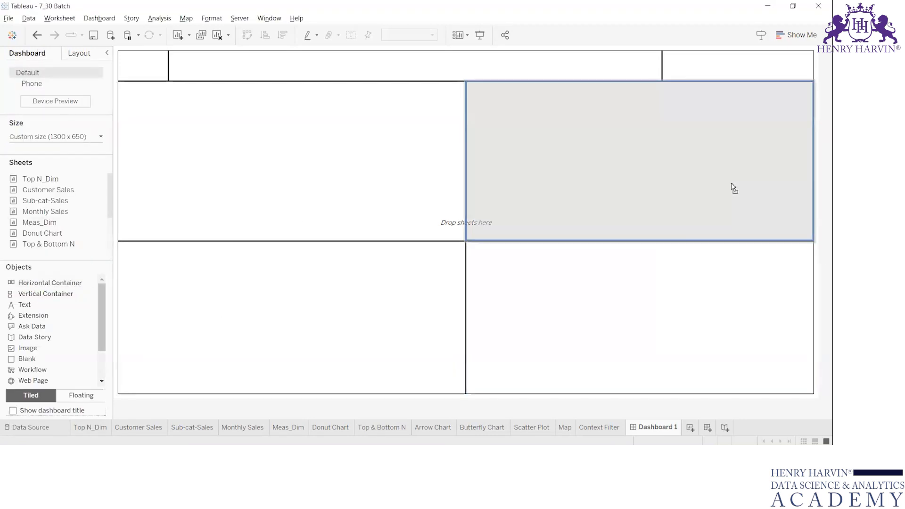
pyautogui.moveTo(732, 233); pyautogui.dragTo(810, 285)
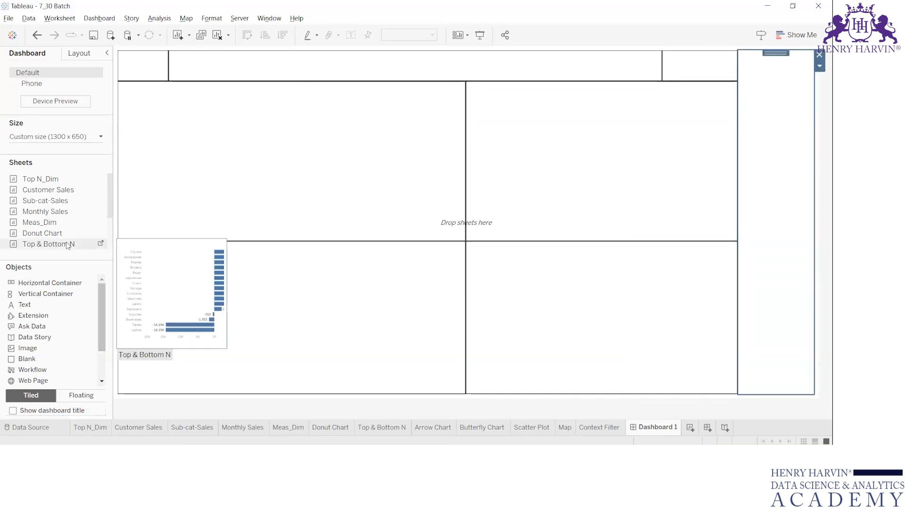
# Step: Add a vertical container above the right-hand column and match its height to the header row
pyautogui.moveTo(40, 294); pyautogui.dragTo(733, 67)
pyautogui.moveTo(797, 224); pyautogui.dragTo(783, 81)
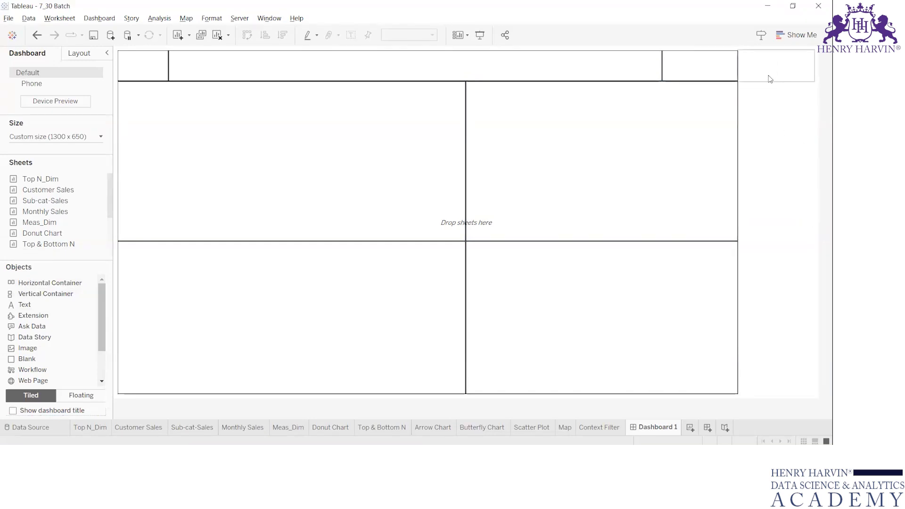
pyautogui.click(789, 127)
pyautogui.click(727, 73)
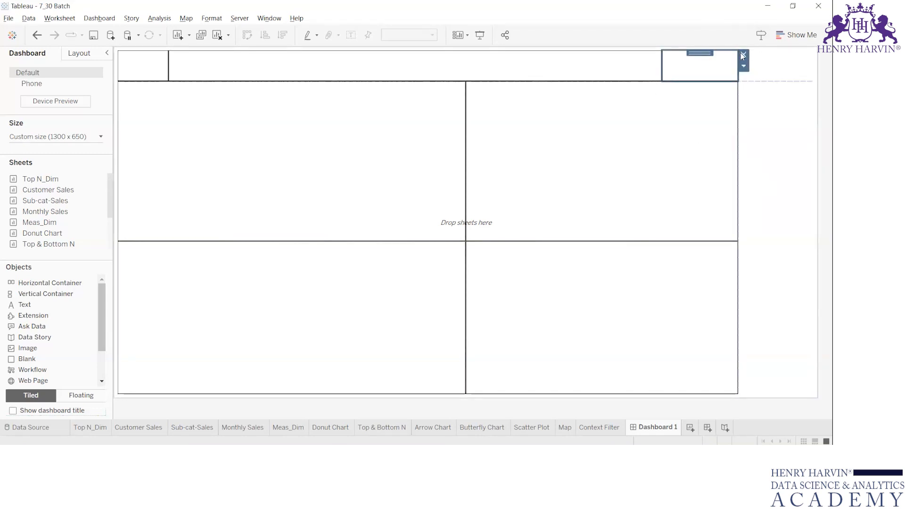
pyautogui.click(766, 94)
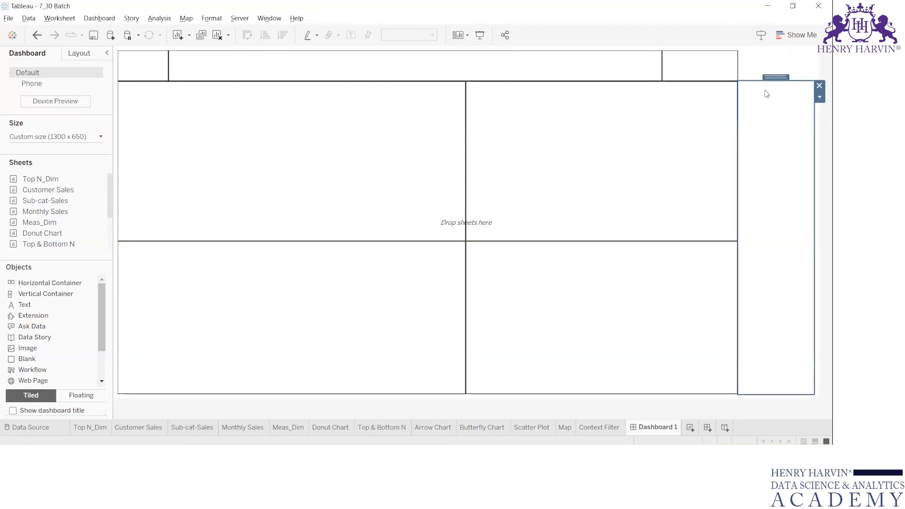
# Step: Replace the old bordered header containers with one new vertical container spanning the full width of the dashboard's top
pyautogui.click(731, 60)
pyautogui.click(743, 56)
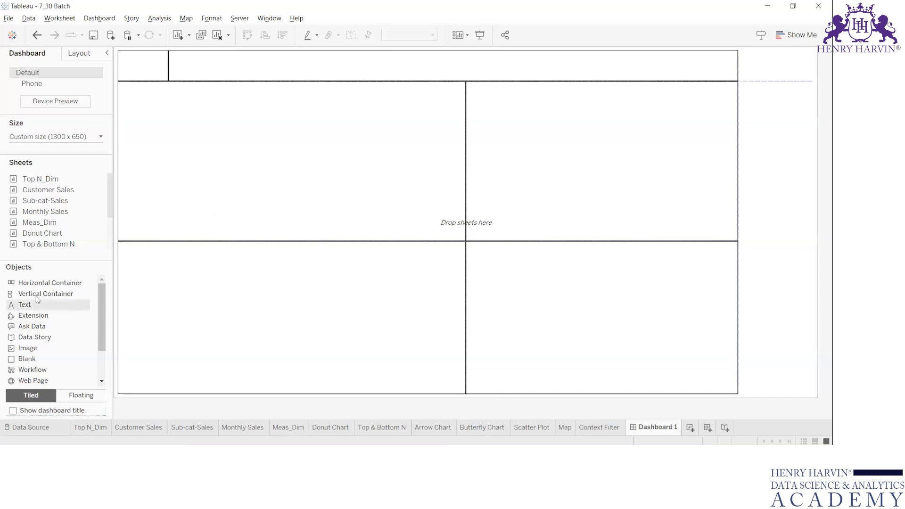
pyautogui.moveTo(33, 293); pyautogui.dragTo(467, 51)
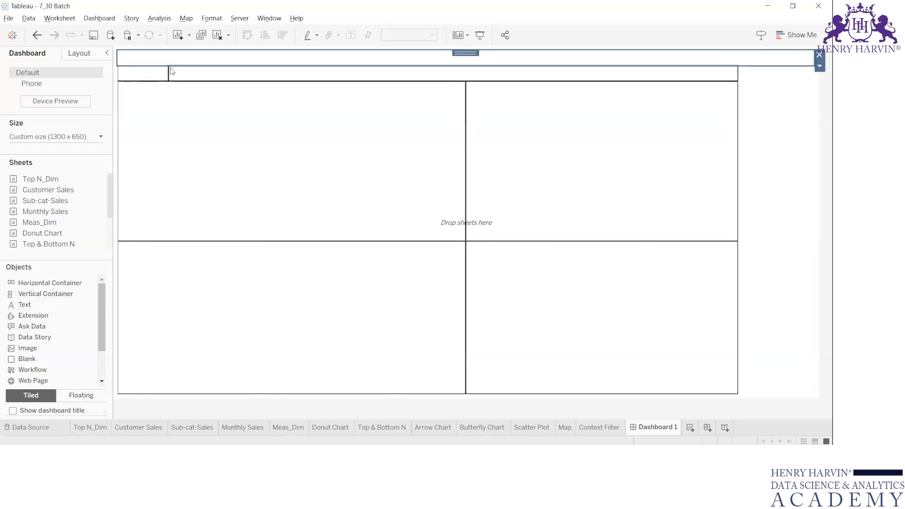
pyautogui.click(260, 76)
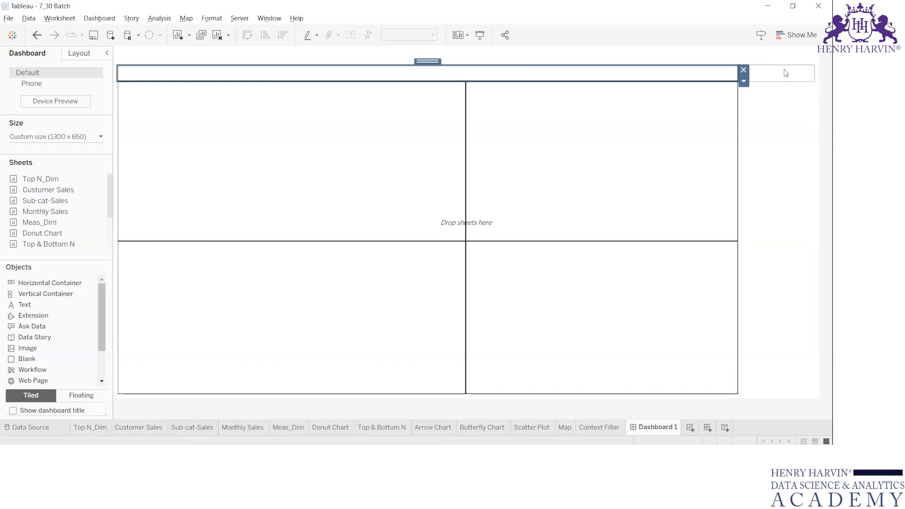
pyautogui.click(742, 73)
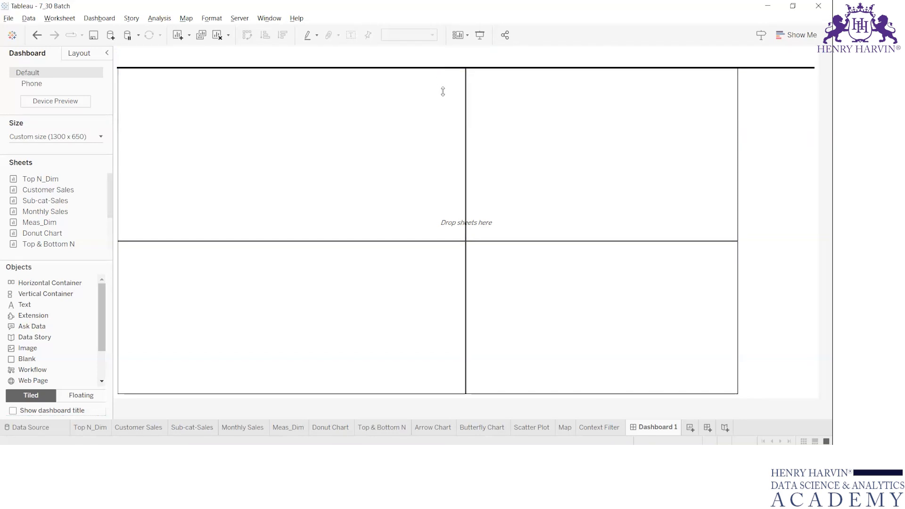
# Step: Narrow the upper-left and lower-left view containers to about 552 px, keeping their dividers aligned
pyautogui.click(785, 224)
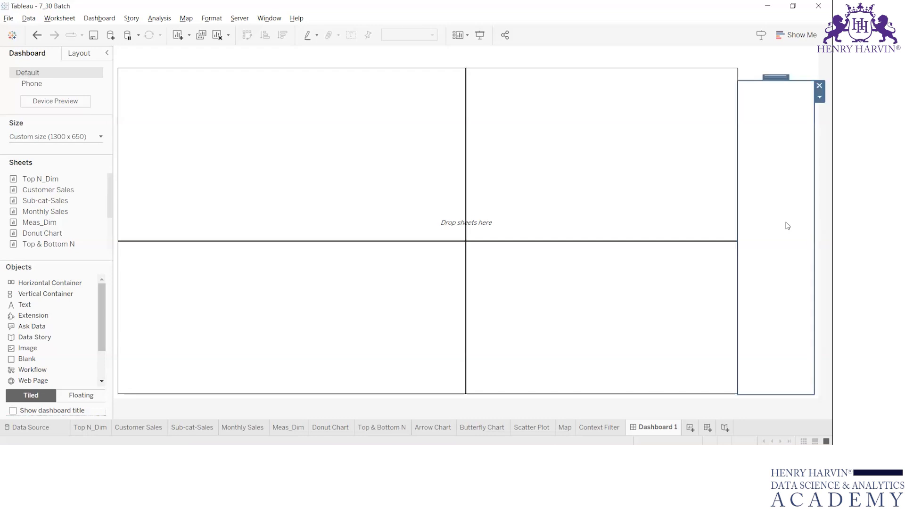
pyautogui.moveTo(465, 185); pyautogui.dragTo(417, 185)
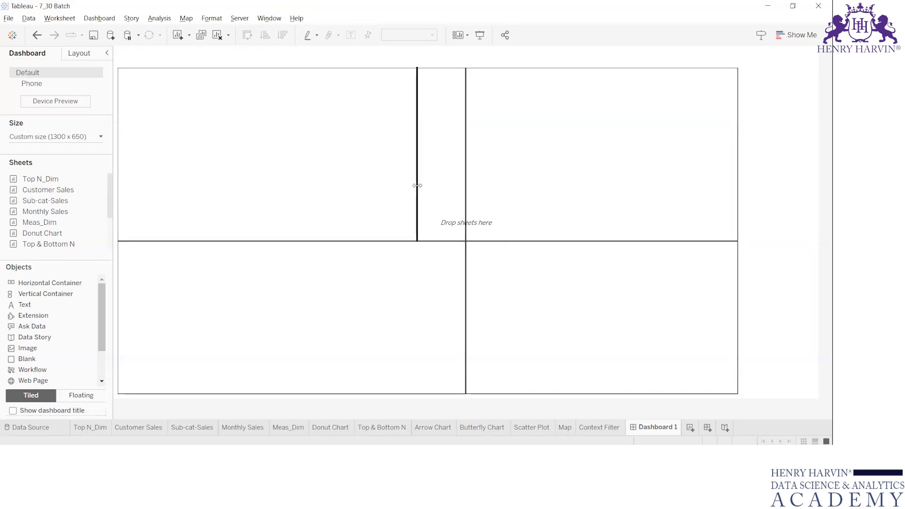
pyautogui.moveTo(465, 289); pyautogui.dragTo(418, 289)
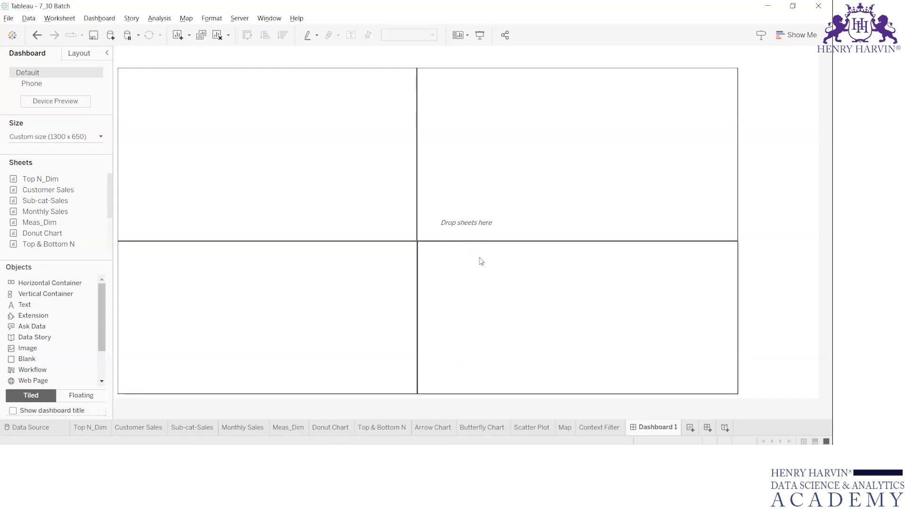
# Step: Increase the full-width header container's height so the upper view containers shrink to about 285 px tall
pyautogui.click(538, 69)
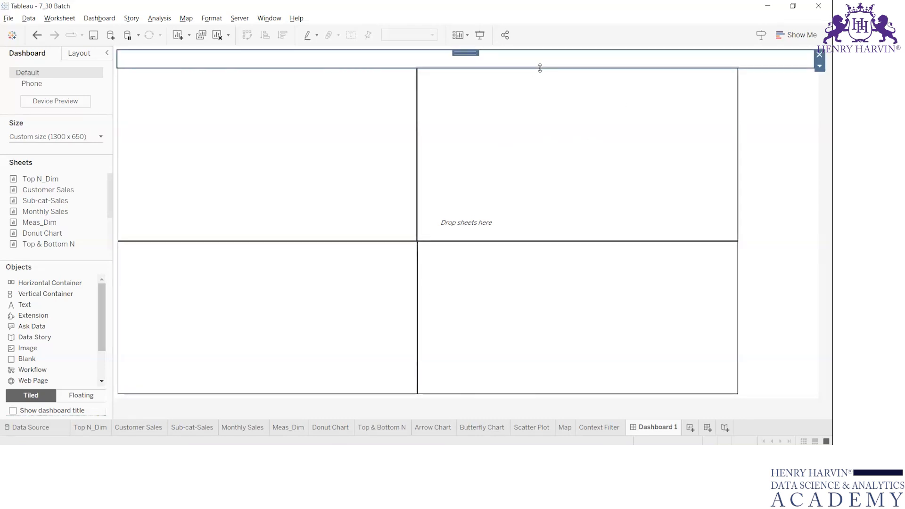
pyautogui.click(478, 71)
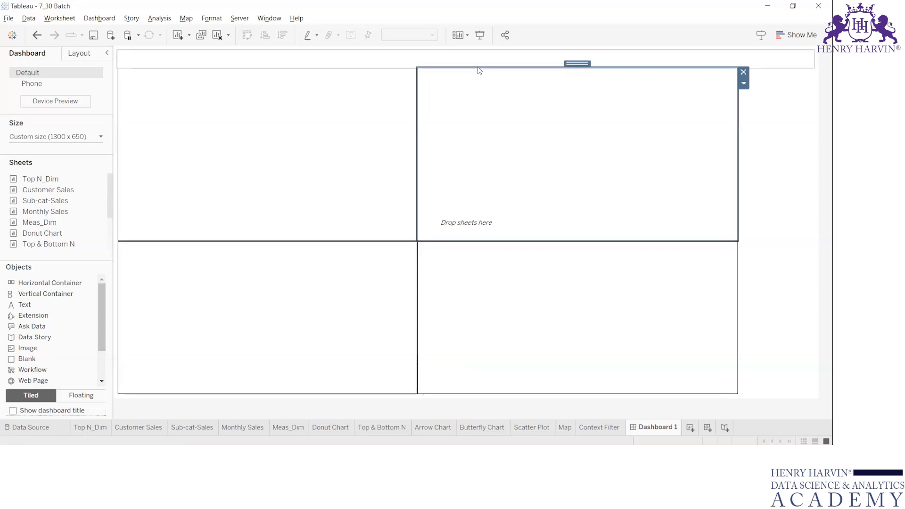
pyautogui.click(480, 71)
pyautogui.click(480, 71)
pyautogui.click(797, 78)
pyautogui.click(816, 76)
pyautogui.click(782, 80)
pyautogui.click(816, 73)
pyautogui.click(655, 128)
pyautogui.click(654, 128)
pyautogui.moveTo(577, 63); pyautogui.dragTo(412, 83)
pyautogui.moveTo(408, 118); pyautogui.dragTo(403, 89)
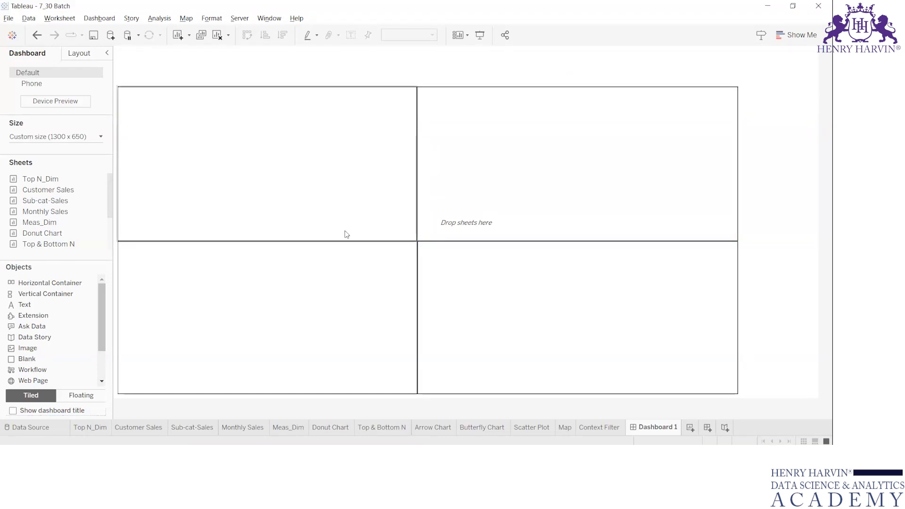
# Step: Check the position and size of each of the four view containers
pyautogui.click(805, 138)
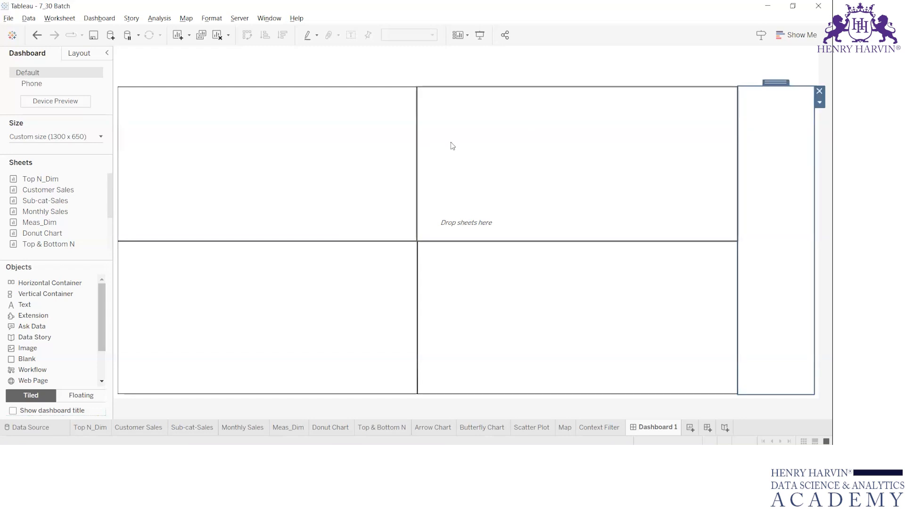
pyautogui.click(359, 202)
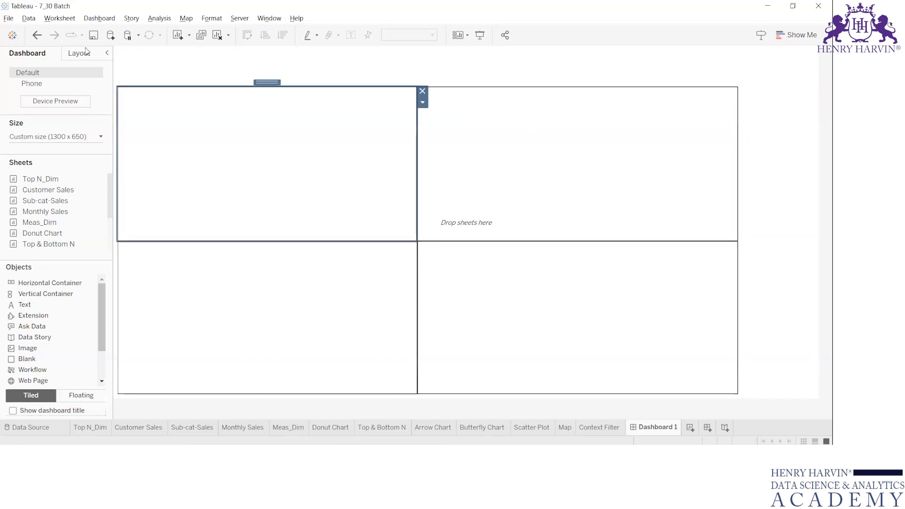
pyautogui.click(81, 53)
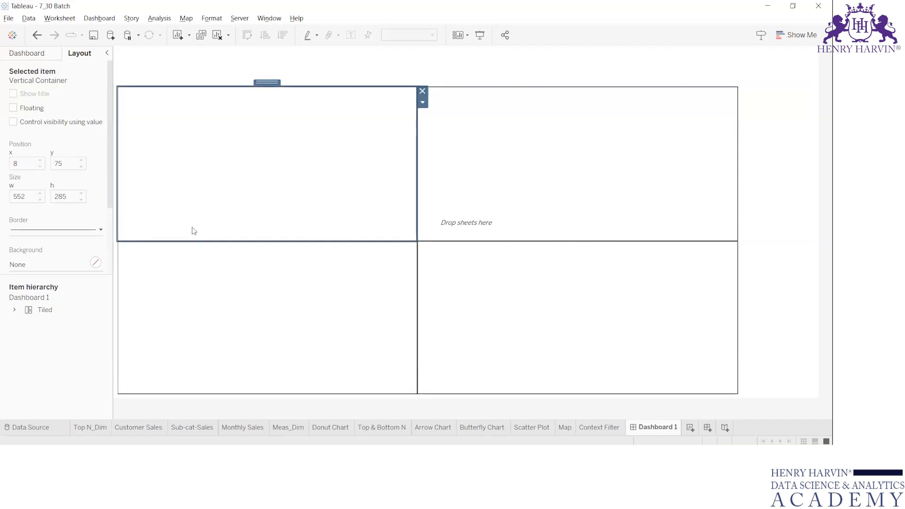
pyautogui.click(279, 298)
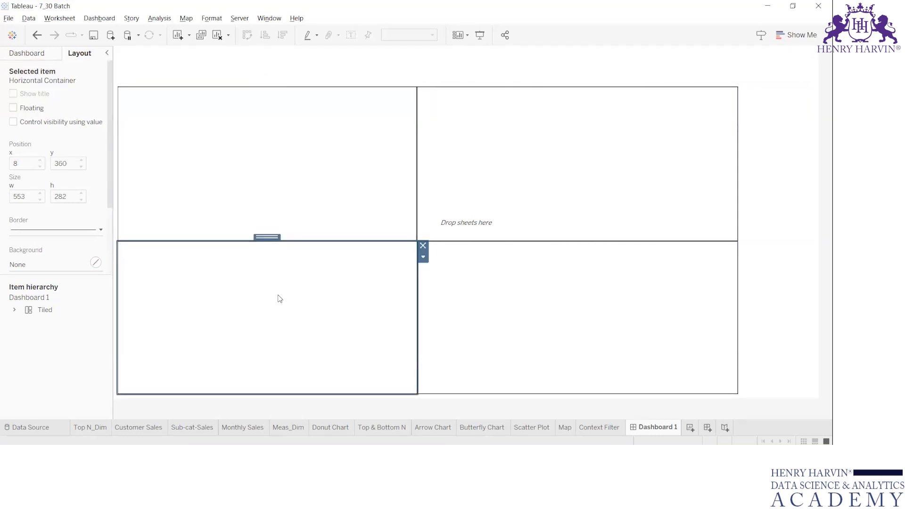
pyautogui.click(494, 177)
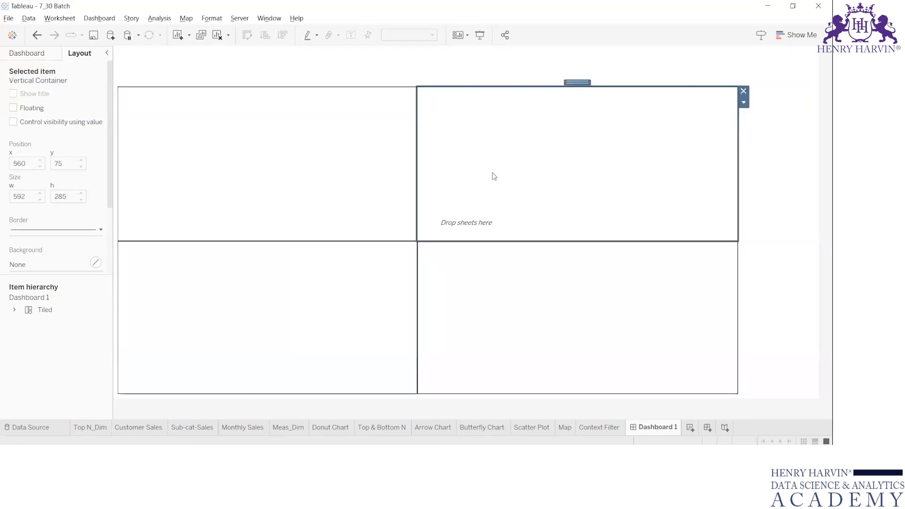
pyautogui.click(543, 278)
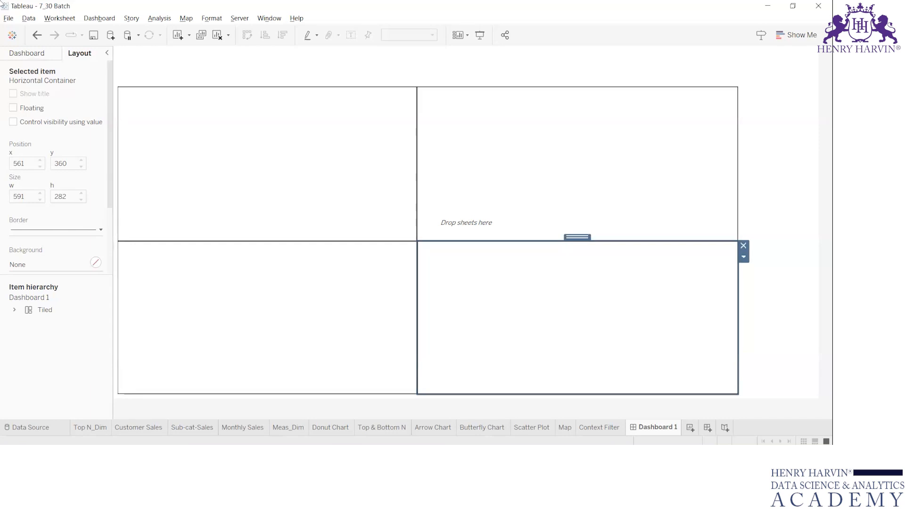
# Step: Try to add vertical containers inside the full-width header row and undo the last addition
pyautogui.click(32, 53)
pyautogui.moveTo(578, 237); pyautogui.dragTo(791, 141)
pyautogui.moveTo(776, 82); pyautogui.dragTo(335, 74)
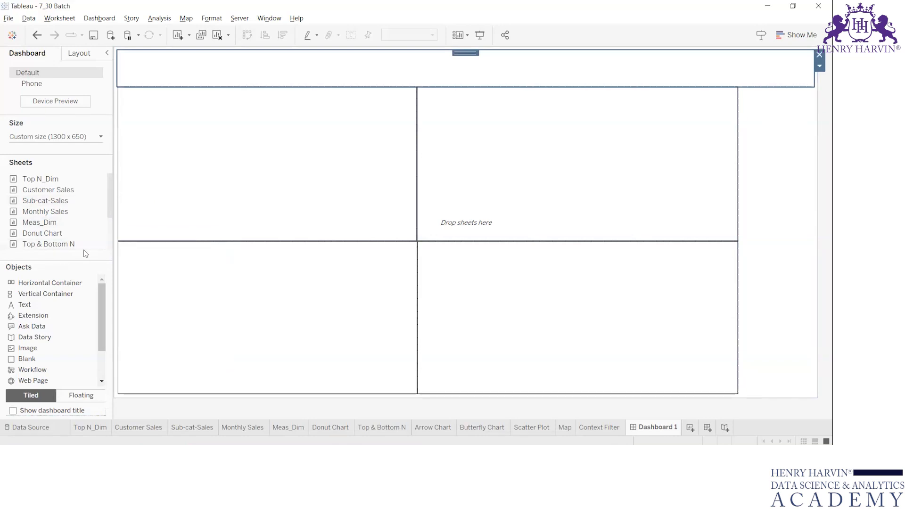
pyautogui.moveTo(35, 293); pyautogui.dragTo(160, 66)
pyautogui.moveTo(43, 305); pyautogui.dragTo(20, 261)
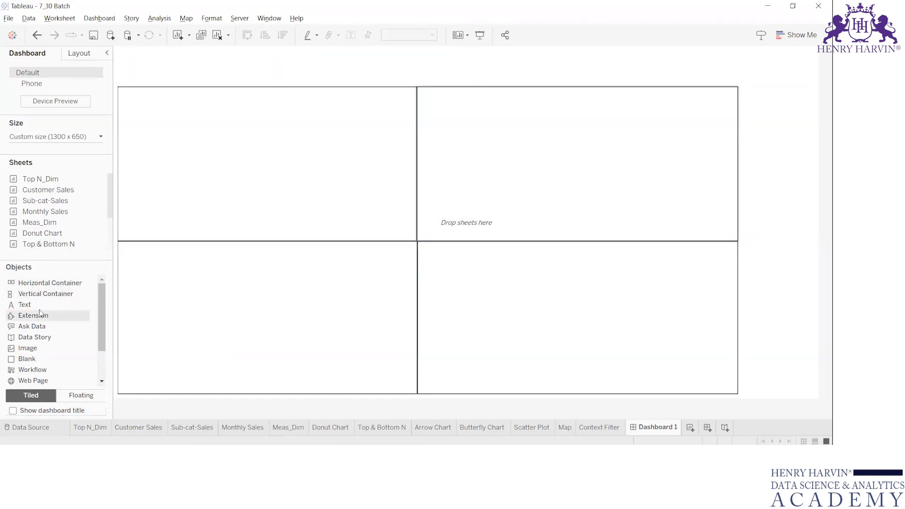
pyautogui.moveTo(36, 294); pyautogui.dragTo(691, 73)
pyautogui.click(449, 75)
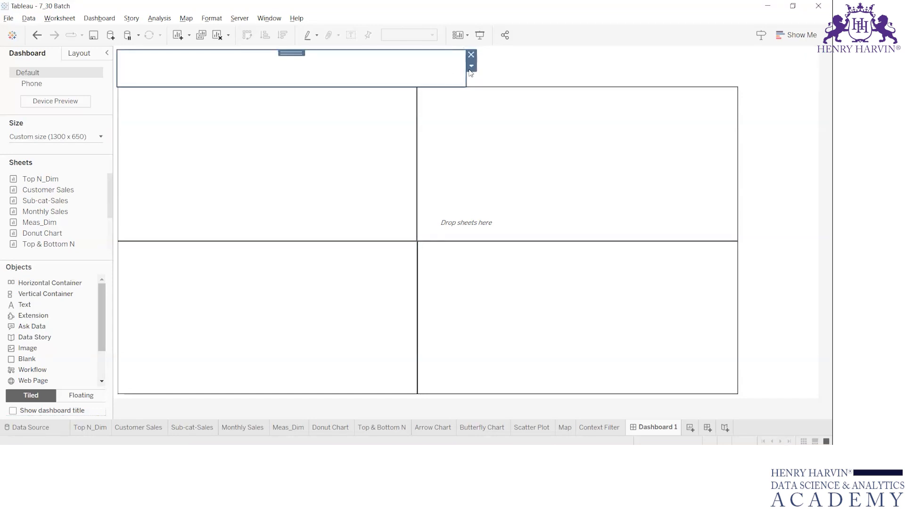
pyautogui.hotkey('ctrl', 'z')
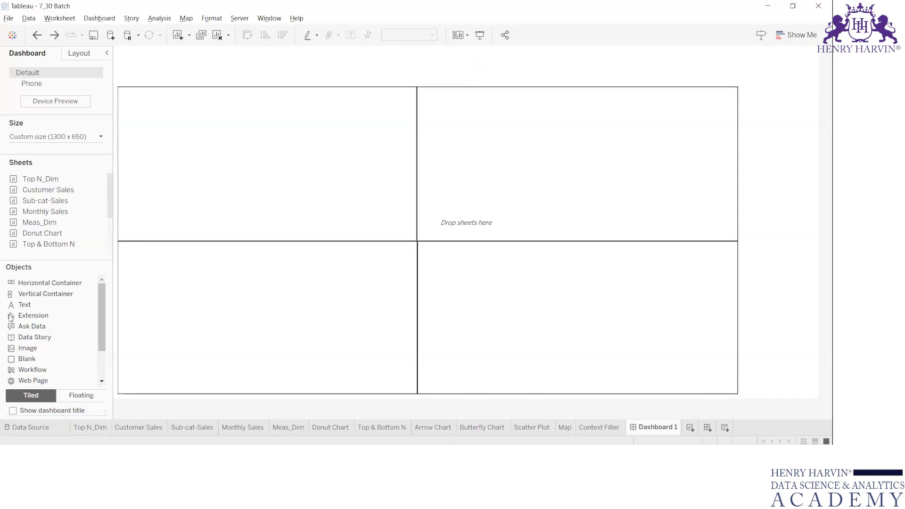
# Step: Add another vertical container to the header row and give all three header containers thin solid borders
pyautogui.moveTo(41, 295); pyautogui.dragTo(727, 72)
pyautogui.click(388, 59)
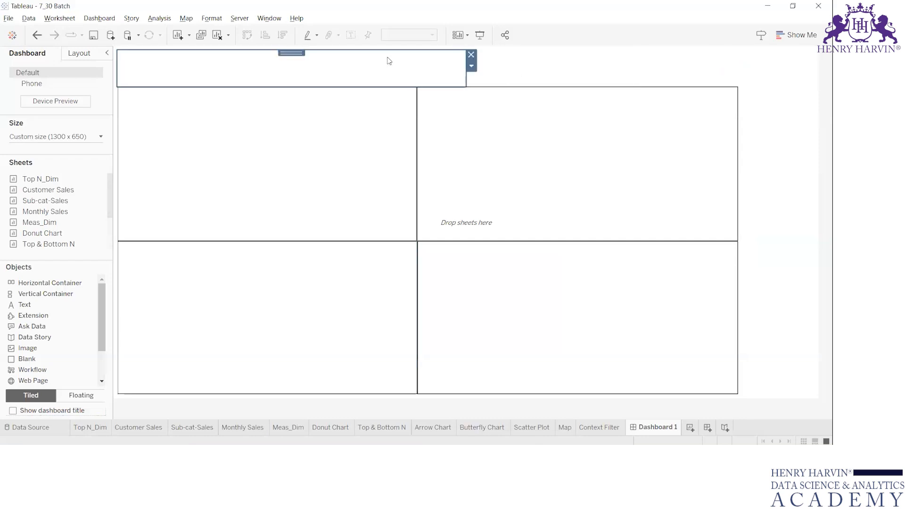
pyautogui.click(79, 53)
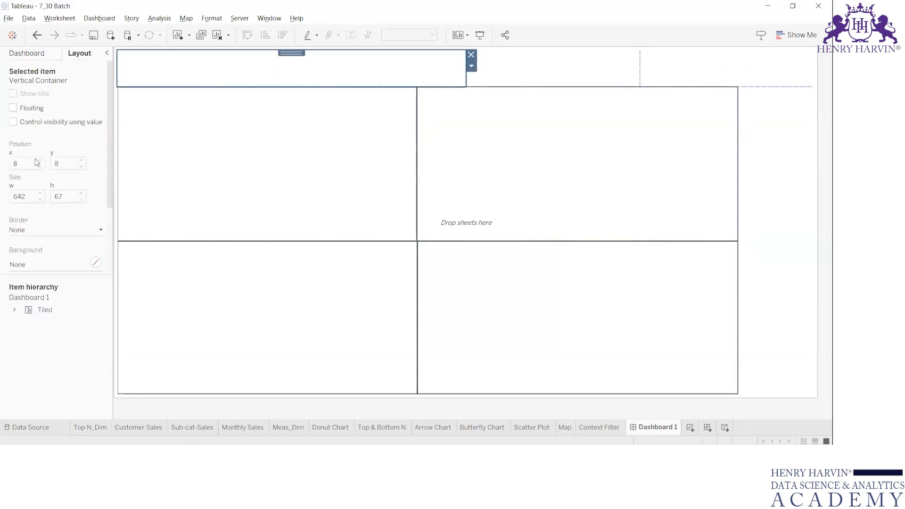
pyautogui.click(38, 233)
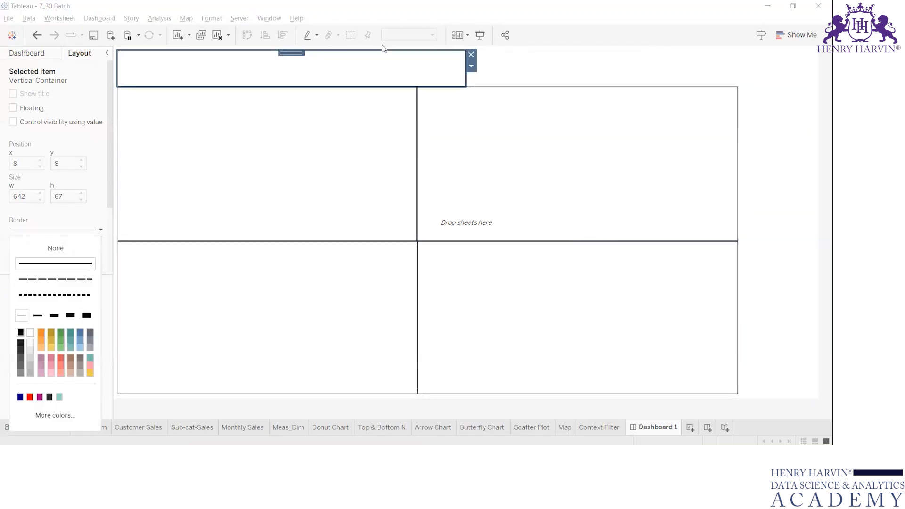
pyautogui.click(528, 83)
pyautogui.click(68, 230)
pyautogui.click(22, 317)
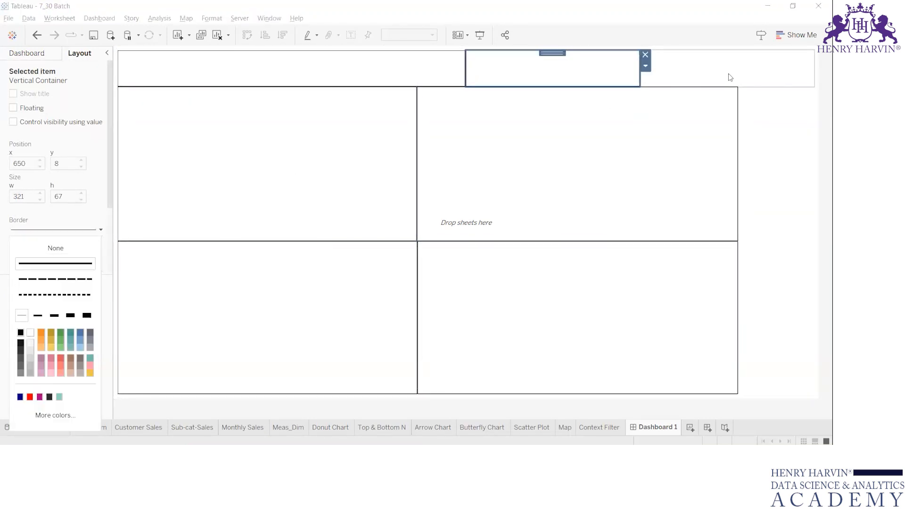
pyautogui.click(729, 77)
pyautogui.click(27, 231)
pyautogui.click(22, 315)
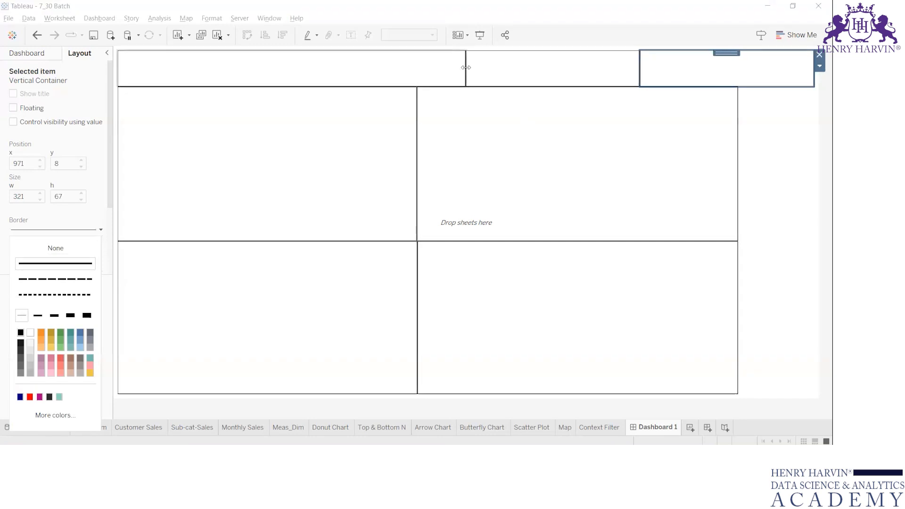
# Step: Narrow the first header container to logo width and give the right-hand filter column a thin solid border
pyautogui.moveTo(464, 67); pyautogui.dragTo(190, 71)
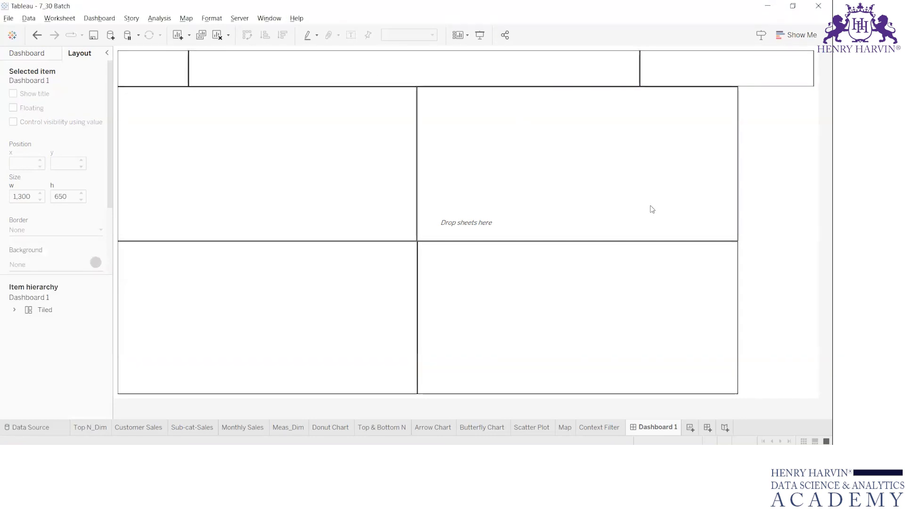
pyautogui.click(808, 173)
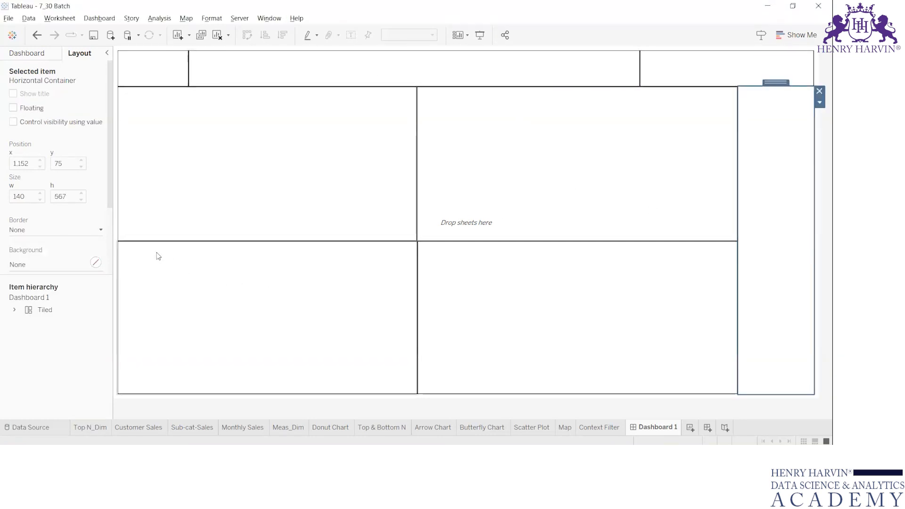
pyautogui.click(65, 231)
pyautogui.click(21, 316)
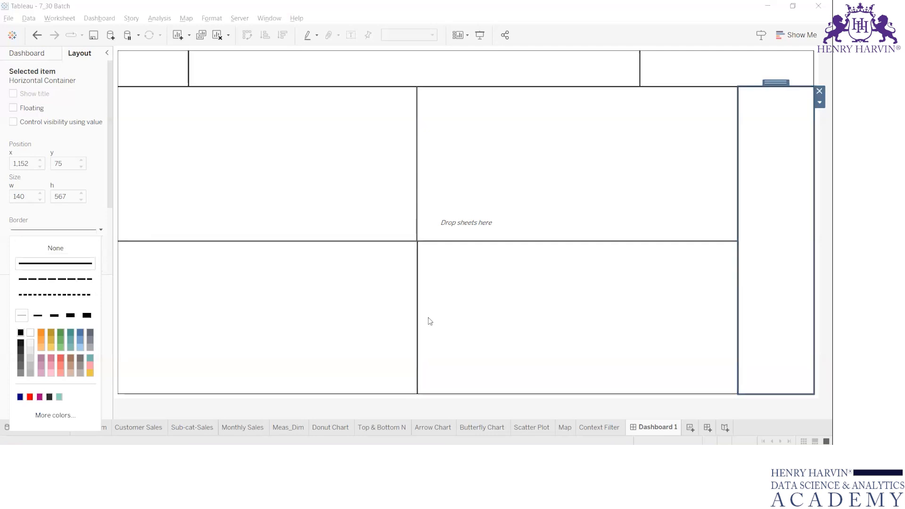
pyautogui.click(618, 177)
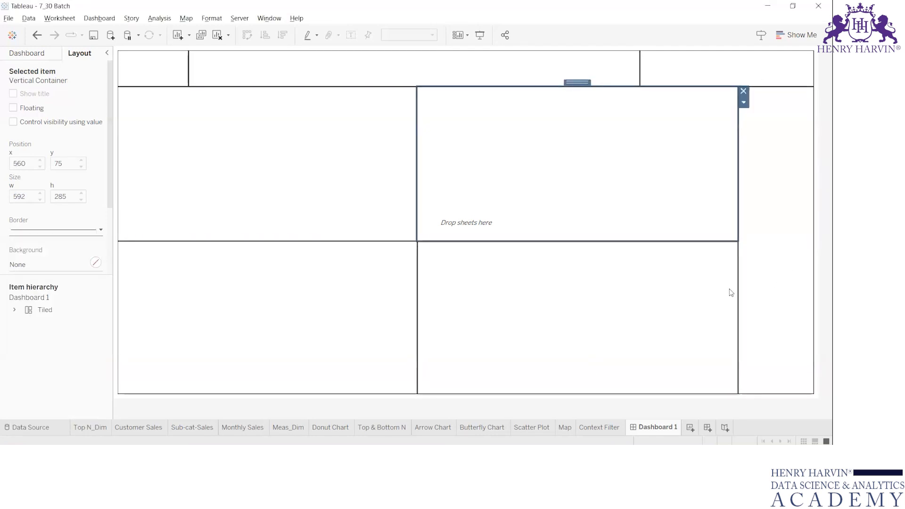
# Step: Check the layout against the Excel mock-up and place the Top N_Dim sheet in the upper-left view container
pyautogui.hotkey('alt', 'Tab')
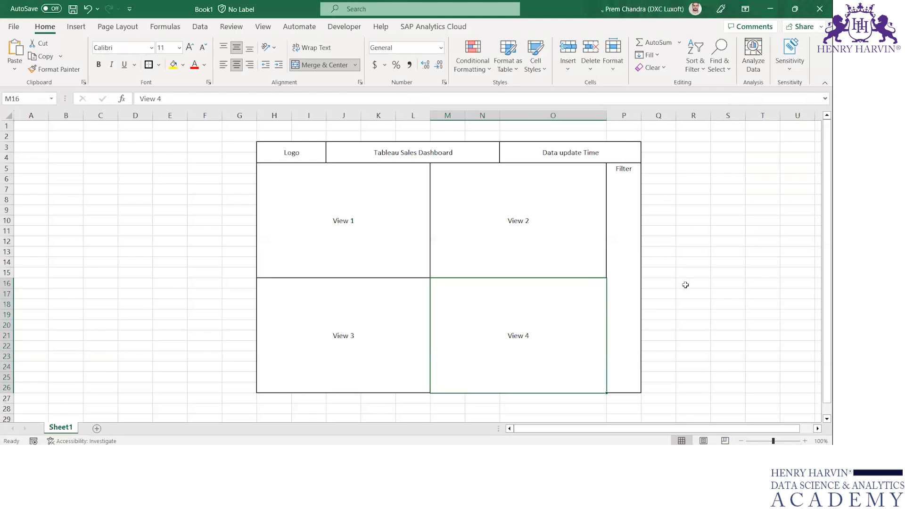
pyautogui.hotkey('alt', 'Tab')
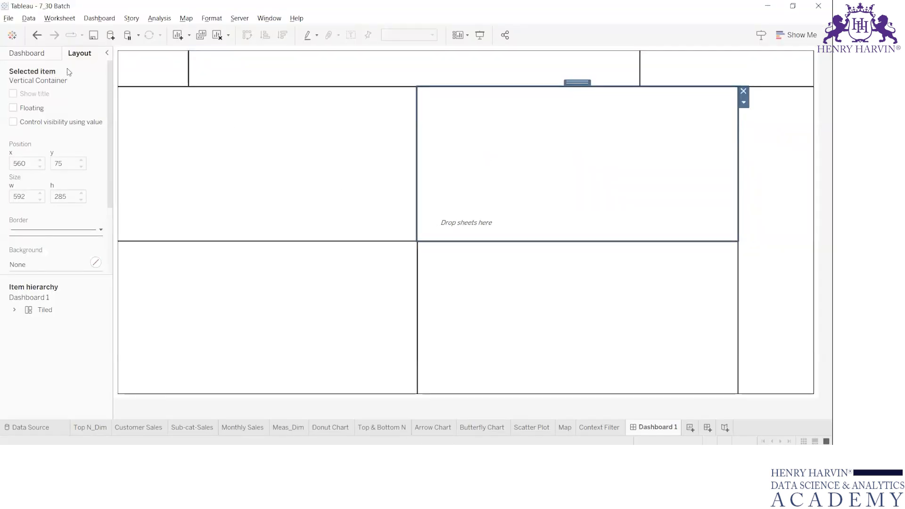
pyautogui.click(36, 55)
pyautogui.moveTo(96, 233)
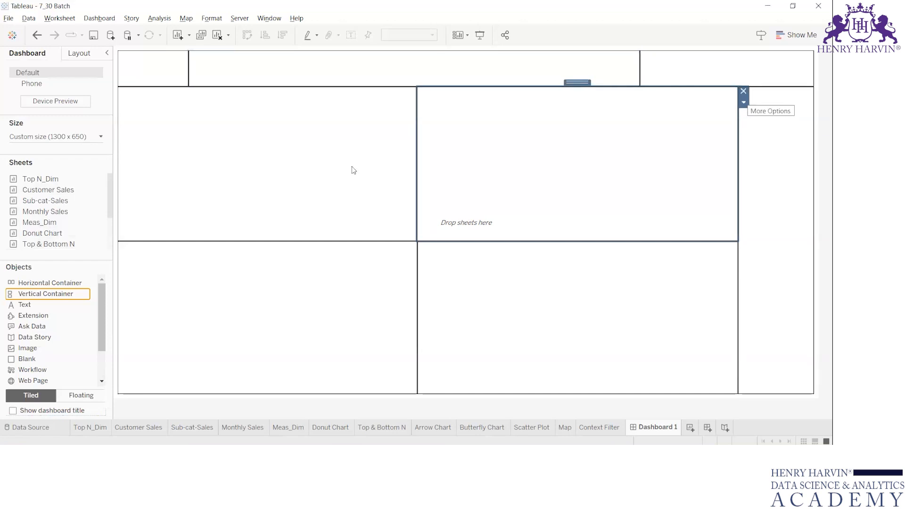
pyautogui.moveTo(31, 181)
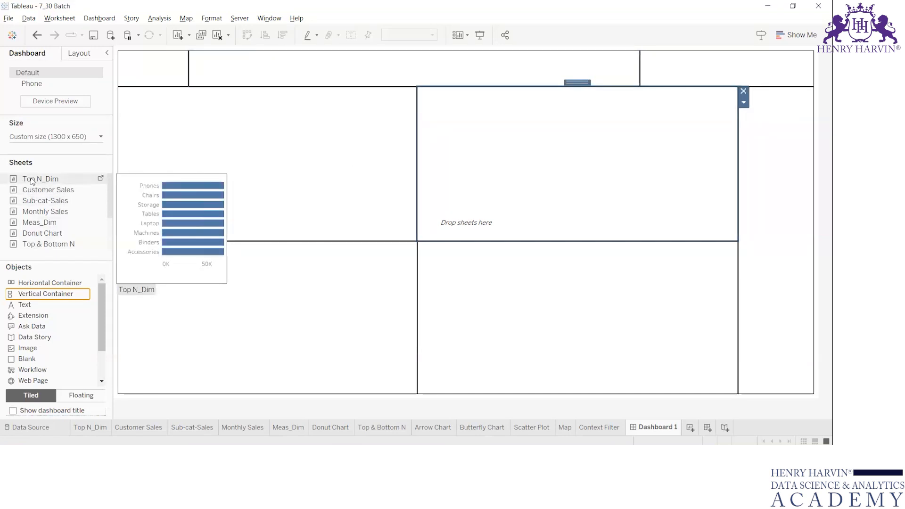
pyautogui.moveTo(32, 183); pyautogui.dragTo(192, 165)
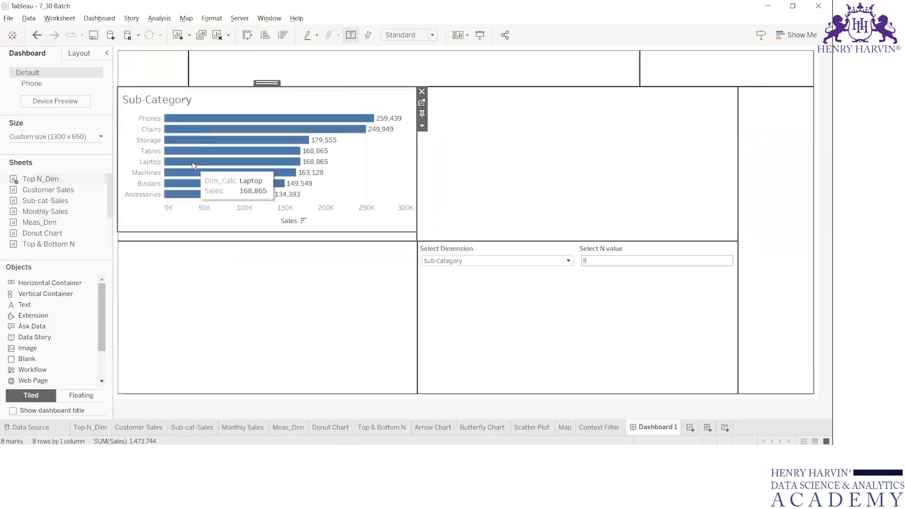
# Step: Move the Select Dimension and Select N value controls from the lower-right view container into the filter column, with Select N value above
pyautogui.click(473, 247)
pyautogui.click(615, 280)
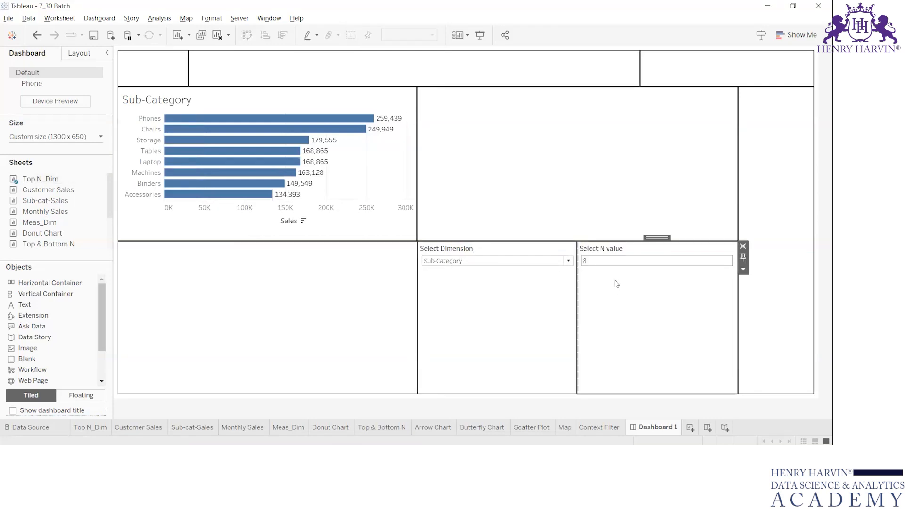
pyautogui.click(537, 254)
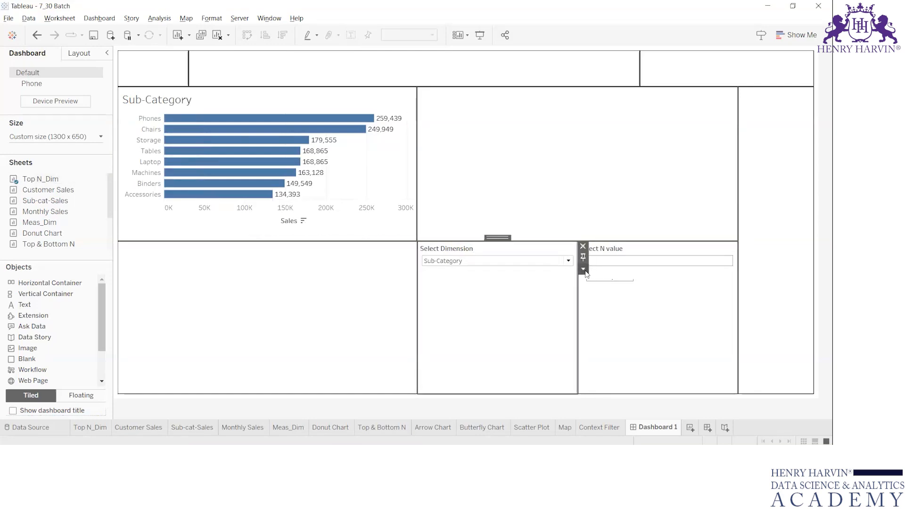
pyautogui.click(584, 269)
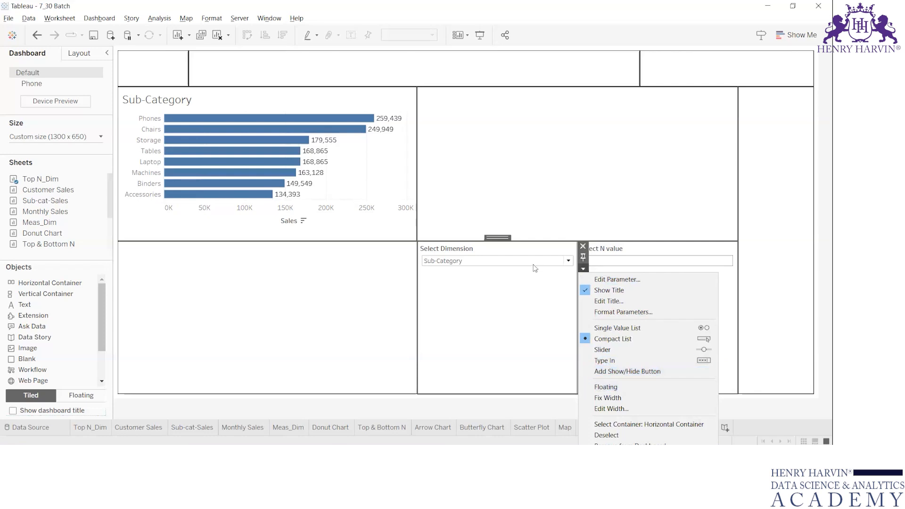
pyautogui.click(510, 248)
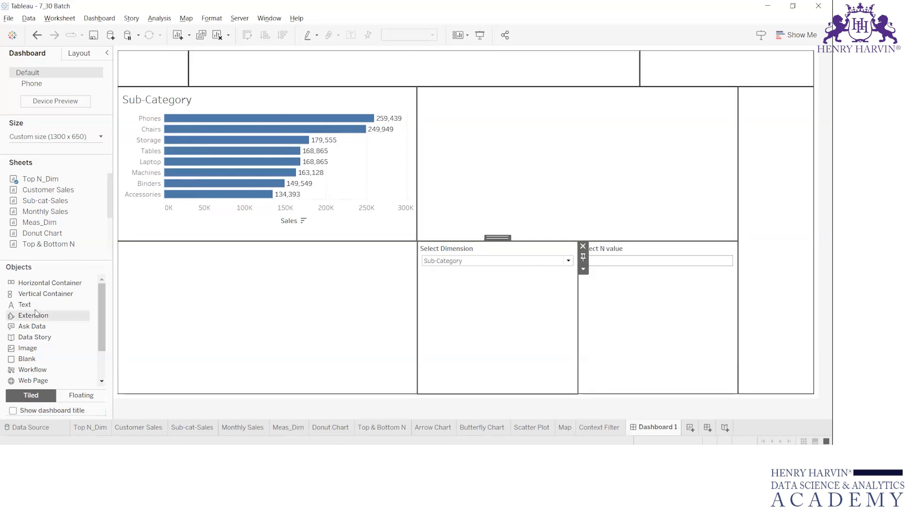
pyautogui.moveTo(42, 293); pyautogui.dragTo(535, 240)
pyautogui.click(604, 253)
pyautogui.moveTo(614, 237); pyautogui.dragTo(773, 127)
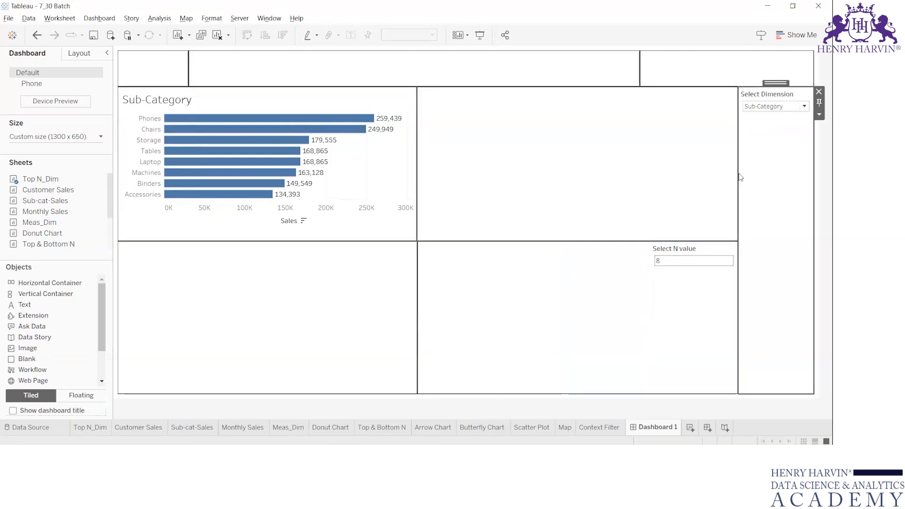
pyautogui.click(686, 249)
pyautogui.moveTo(689, 237); pyautogui.dragTo(766, 175)
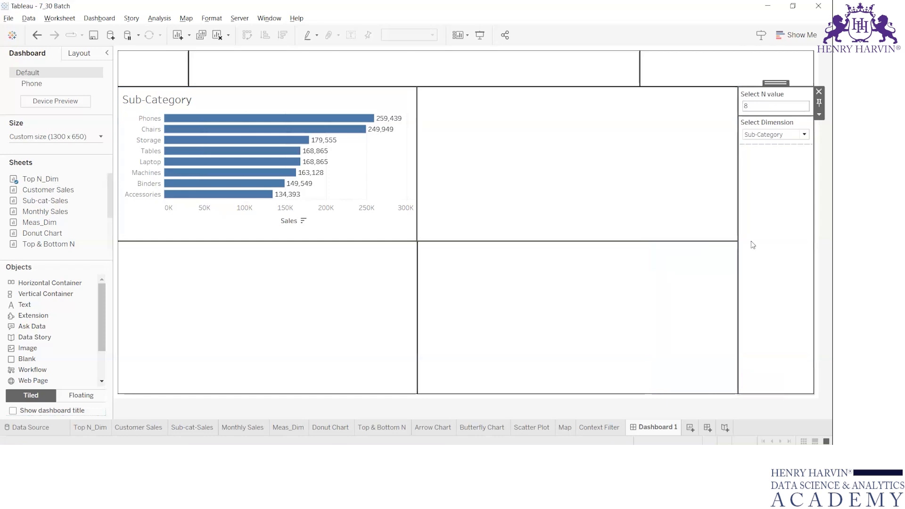
pyautogui.click(657, 303)
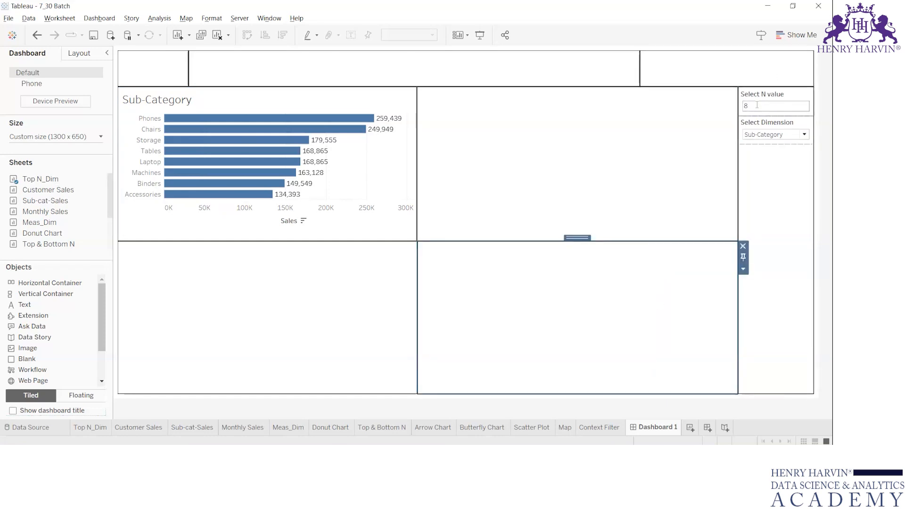
# Step: Test the Select Dimension parameter by switching it to Category and back to Sub-Category
pyautogui.click(775, 137)
pyautogui.click(774, 145)
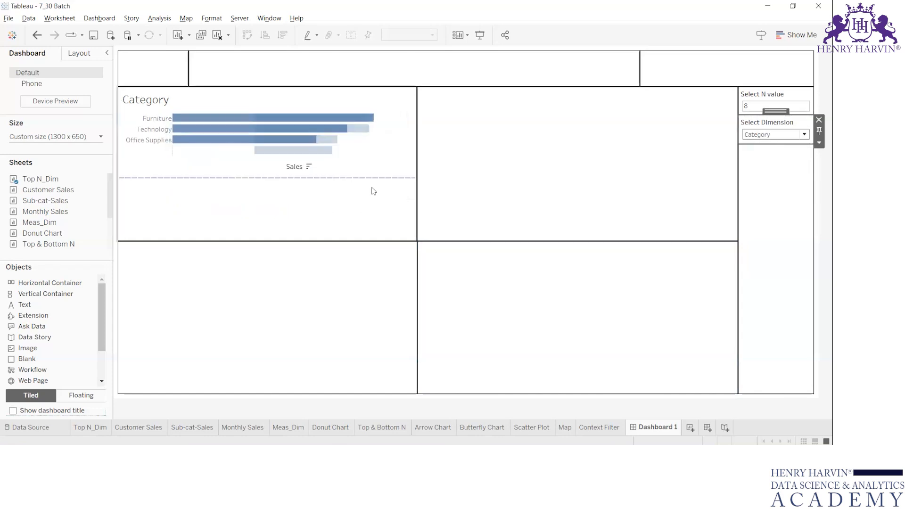
pyautogui.click(766, 135)
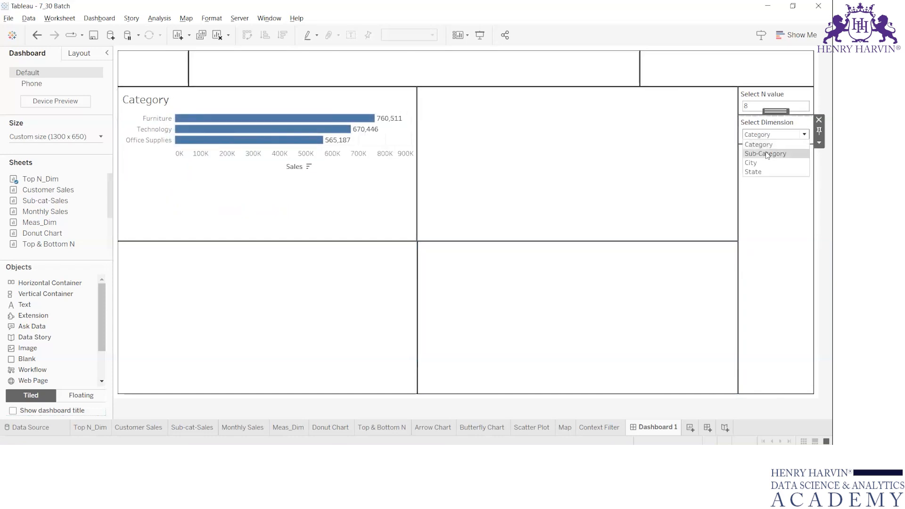
pyautogui.click(766, 153)
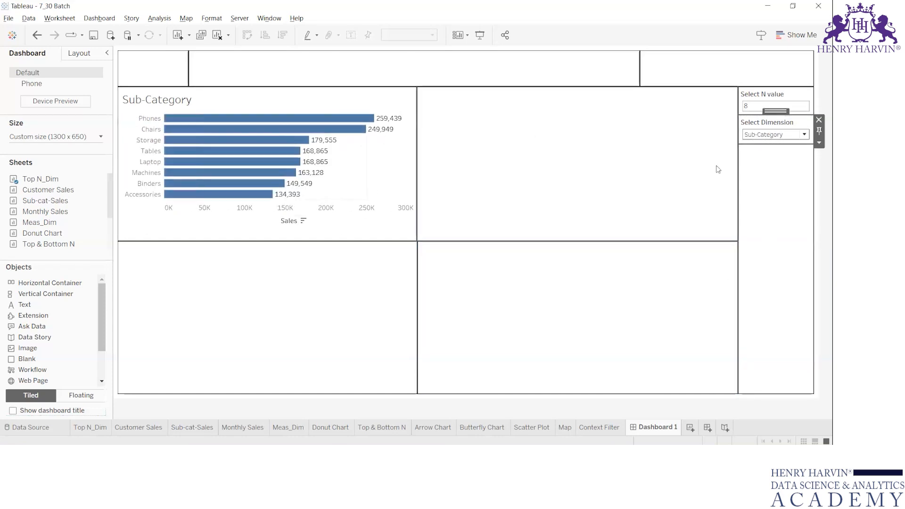
pyautogui.click(768, 210)
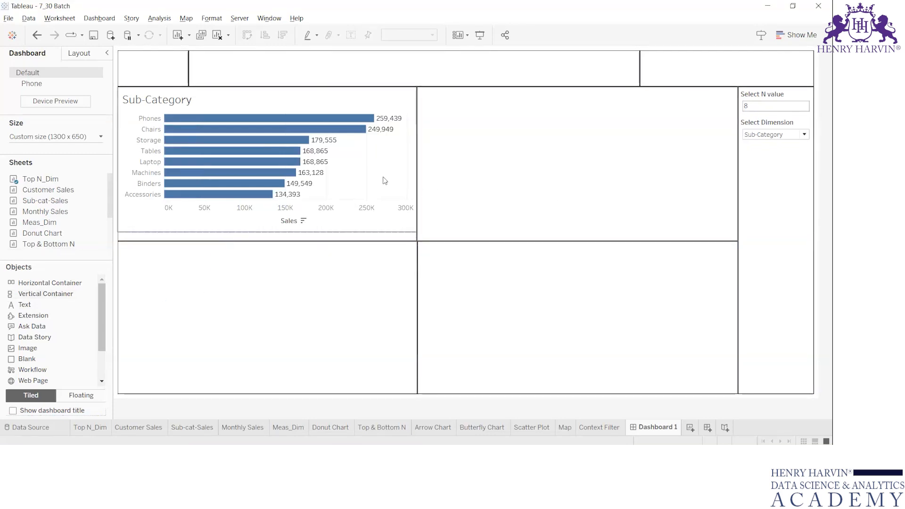
# Step: Set the fit of the Top N_Dim chart to Entire View
pyautogui.click(375, 97)
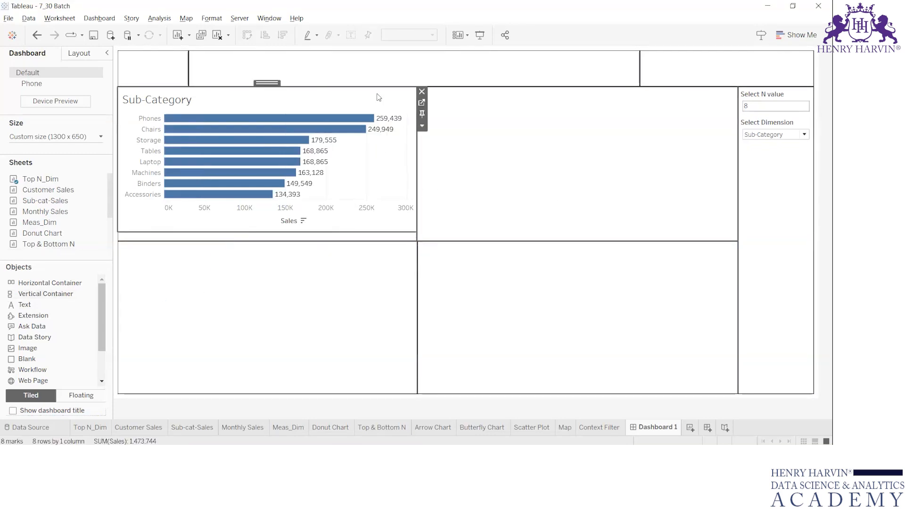
pyautogui.click(423, 127)
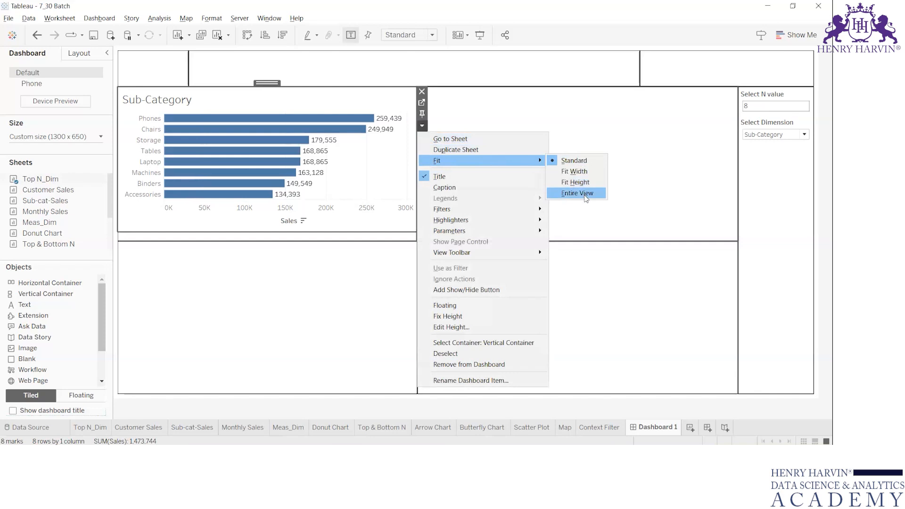
pyautogui.click(577, 194)
# Step: Place the Customer Sales sheet in the upper-right view container
pyautogui.click(600, 161)
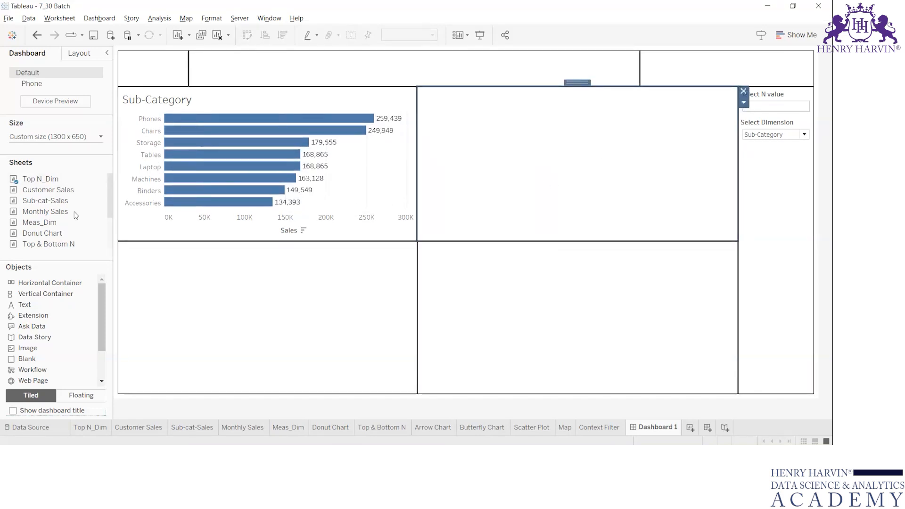
pyautogui.moveTo(47, 189); pyautogui.dragTo(551, 177)
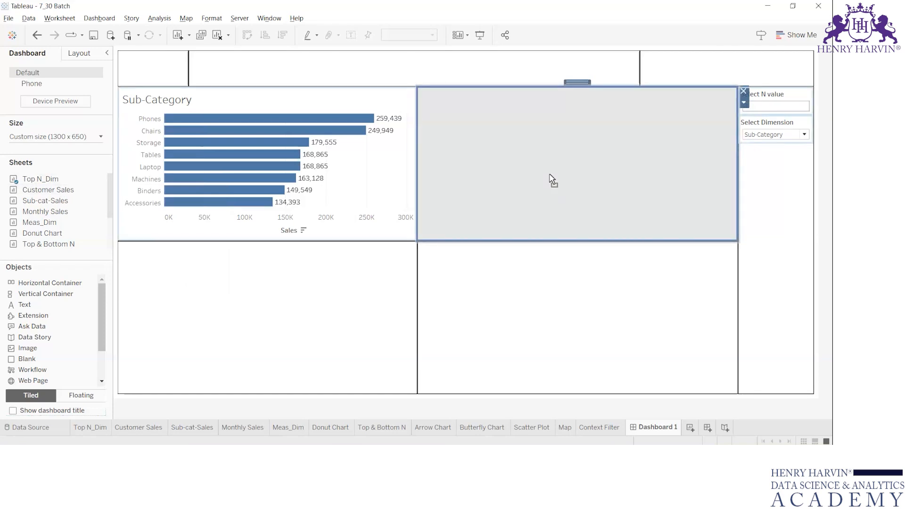
pyautogui.moveTo(33, 191); pyautogui.dragTo(485, 179)
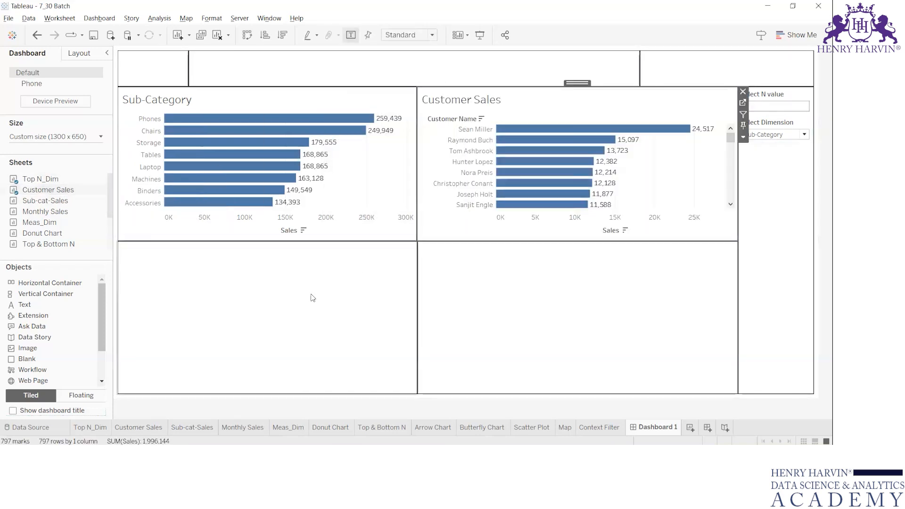
# Step: Try the Entire View fit on the Customer Sales chart and undo it
pyautogui.click(743, 138)
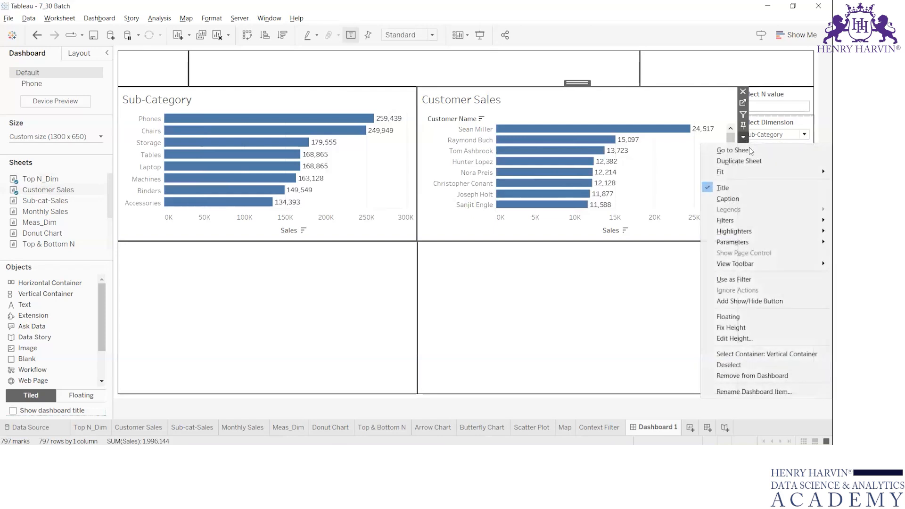
pyautogui.moveTo(745, 171)
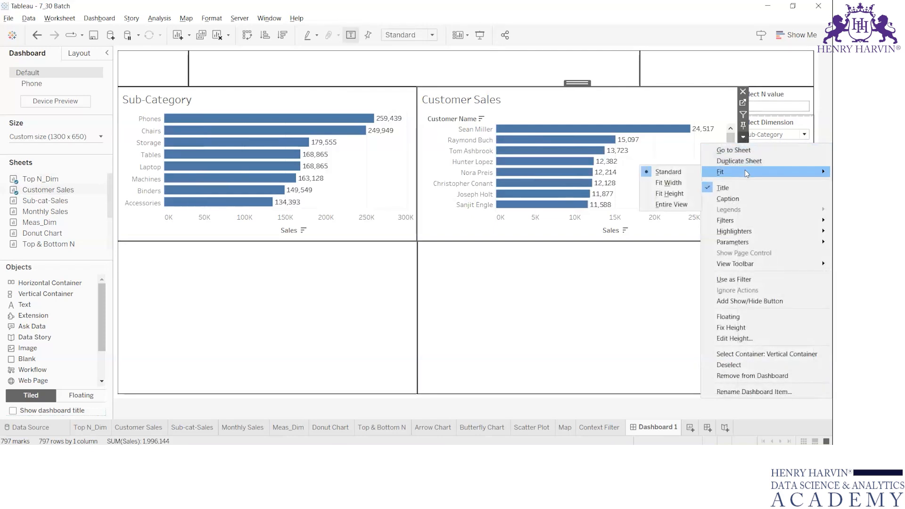
pyautogui.click(672, 204)
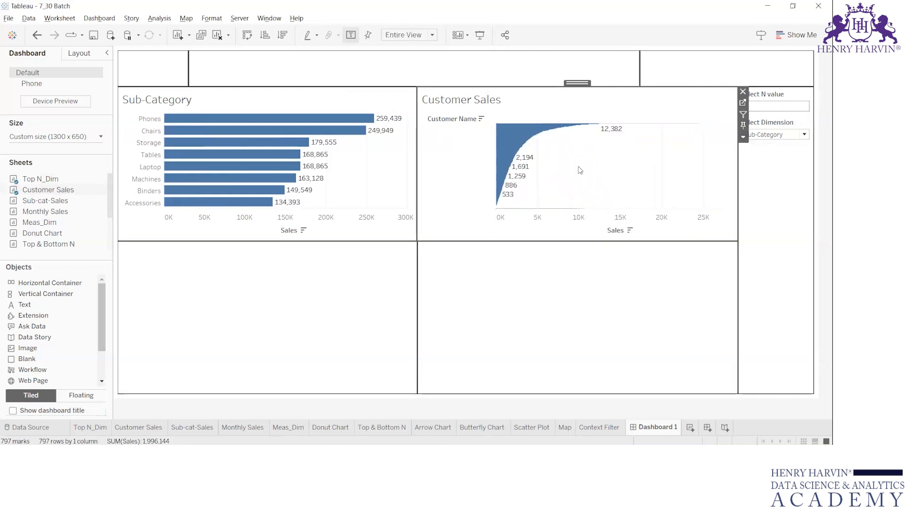
pyautogui.hotkey('ctrl', 'z')
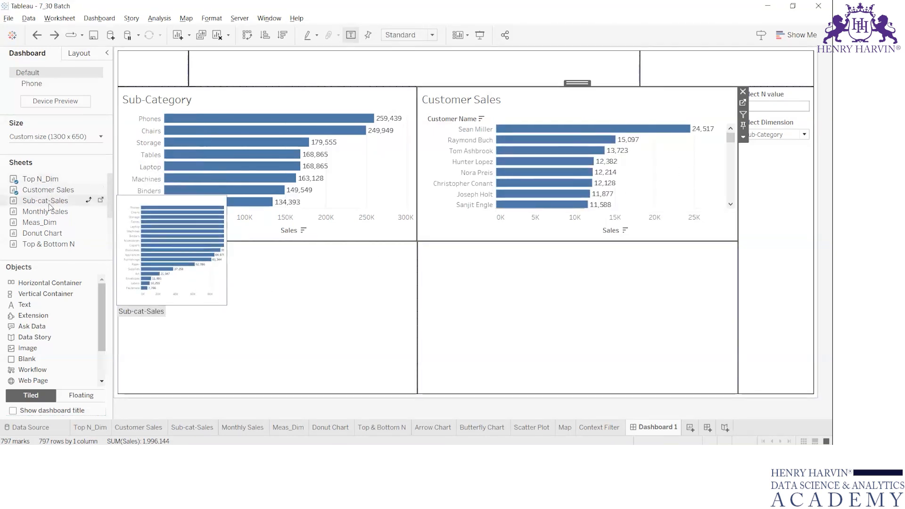
# Step: Place the Donut Chart sheet in the lower-left view container
pyautogui.scroll(-2, 48, 233)
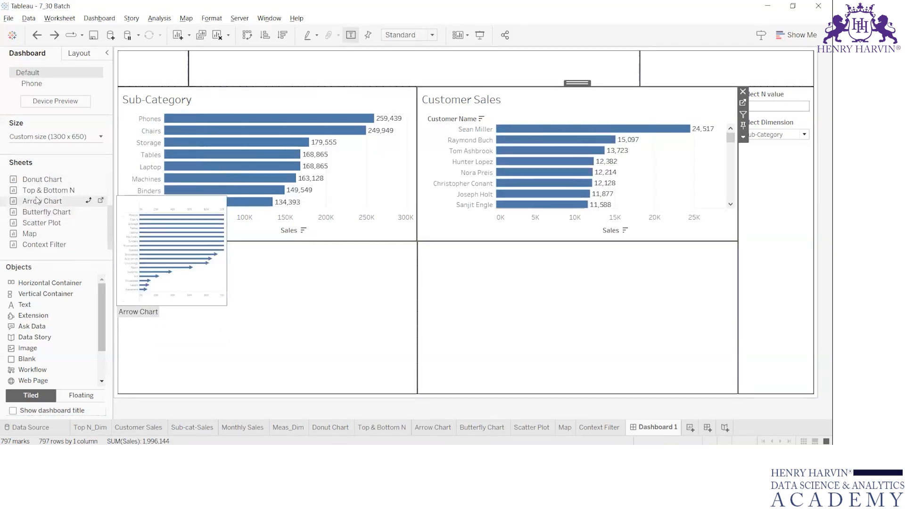
pyautogui.moveTo(31, 182); pyautogui.dragTo(182, 287)
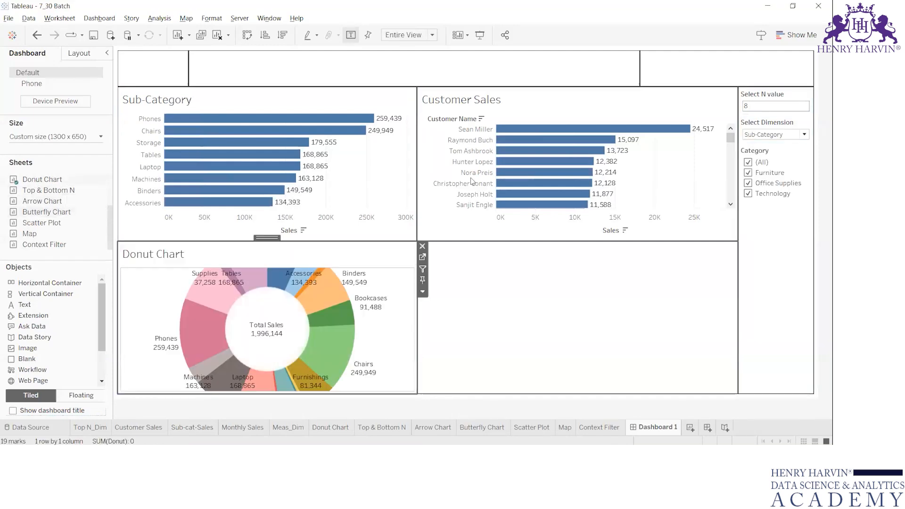
# Step: Try the Standard fit on the dashboard's Donut Chart and undo it
pyautogui.click(422, 289)
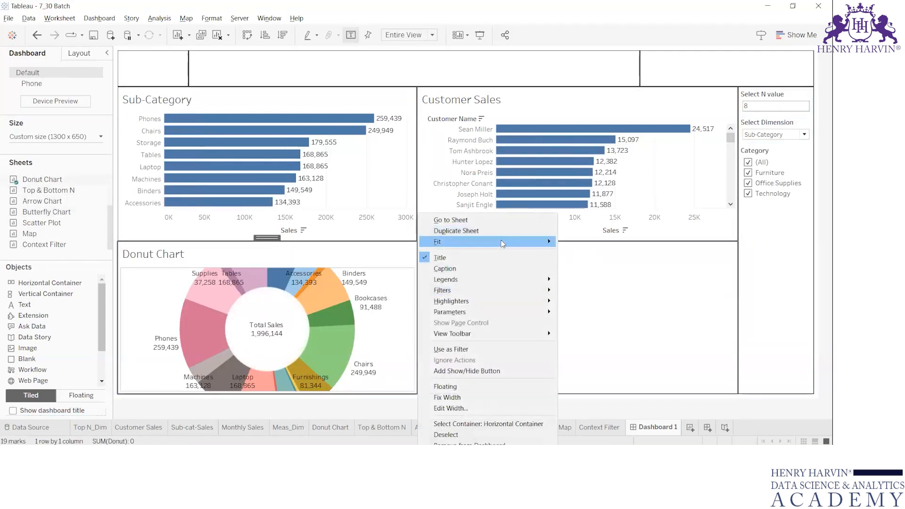
pyautogui.moveTo(502, 243)
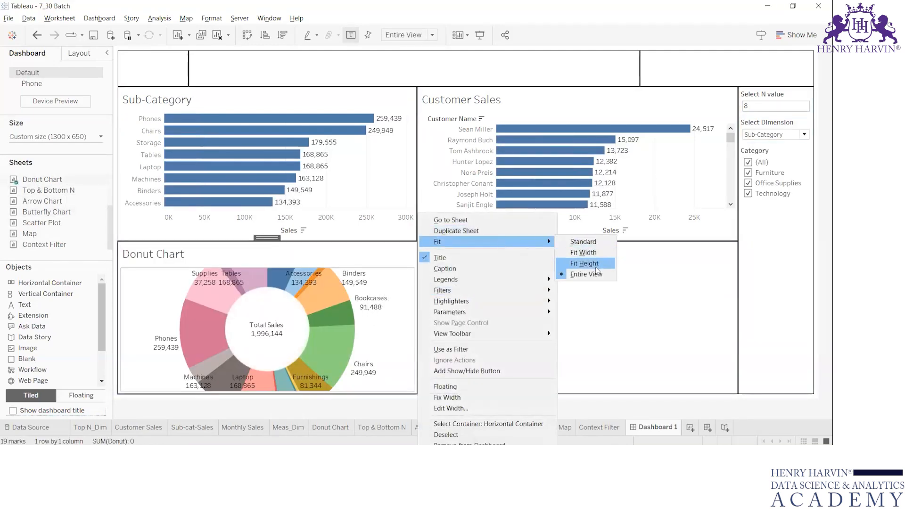
pyautogui.click(602, 238)
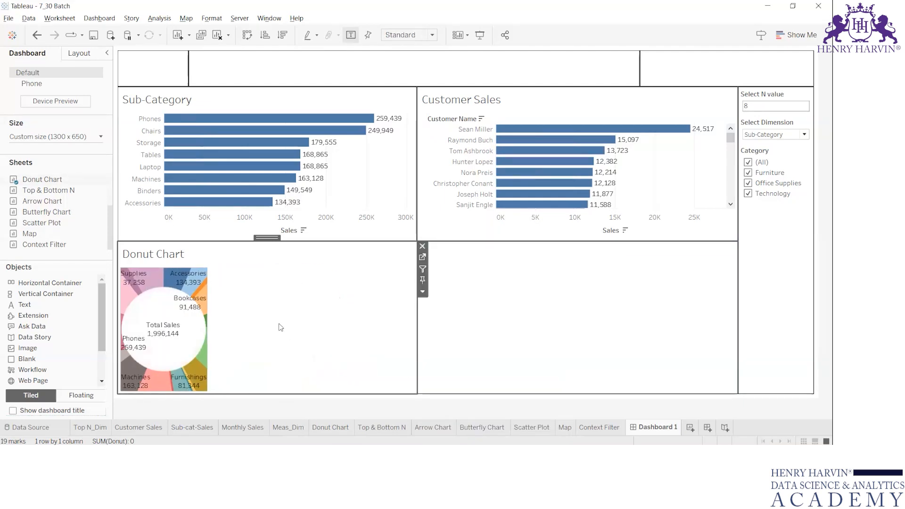
pyautogui.hotkey('ctrl', 'z')
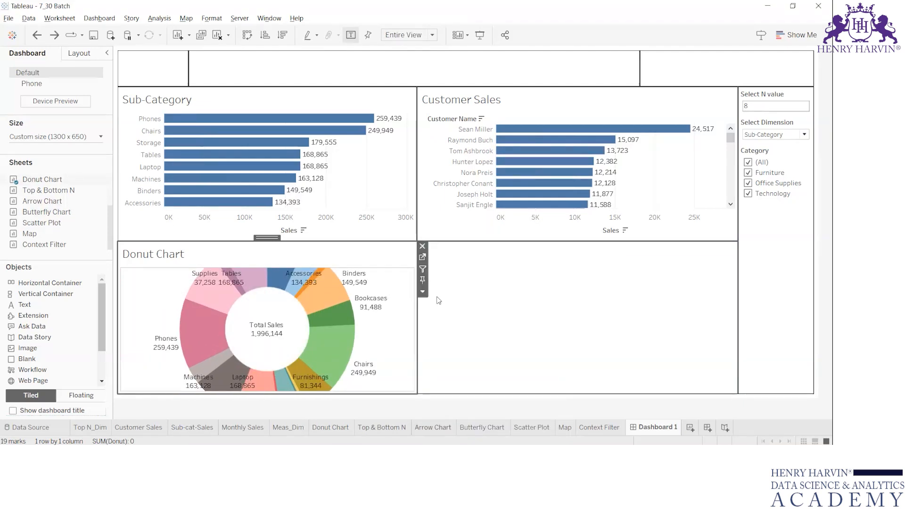
# Step: Go to the Donut Chart sheet and reduce the mark size of the outer SUM(Donut) pie
pyautogui.click(421, 259)
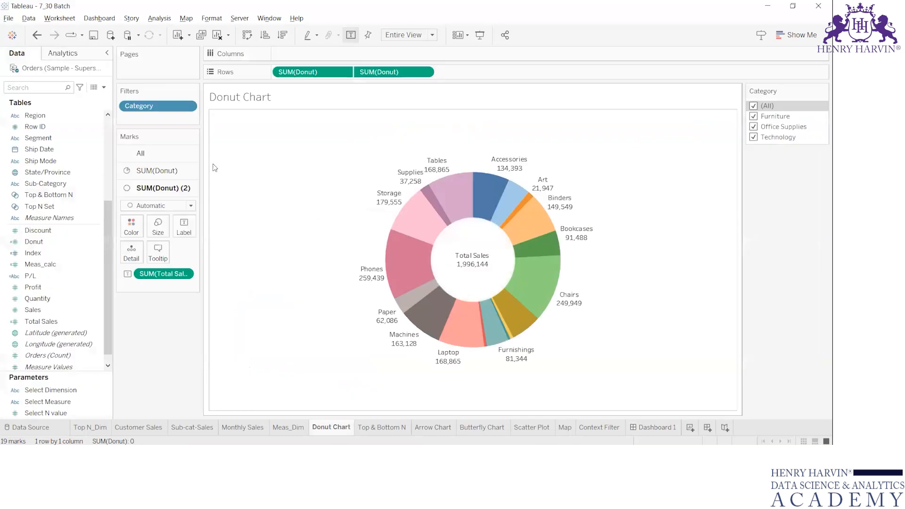
pyautogui.click(149, 158)
pyautogui.click(148, 267)
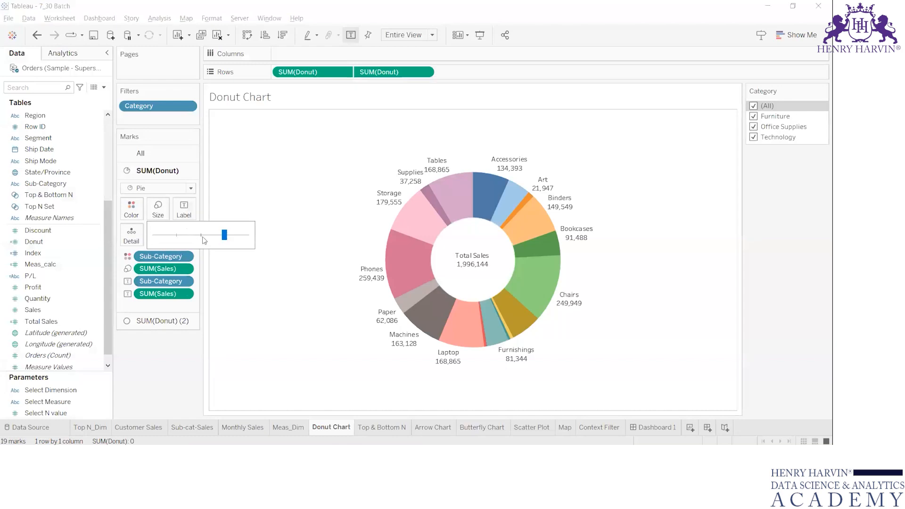
pyautogui.moveTo(216, 238); pyautogui.dragTo(213, 235)
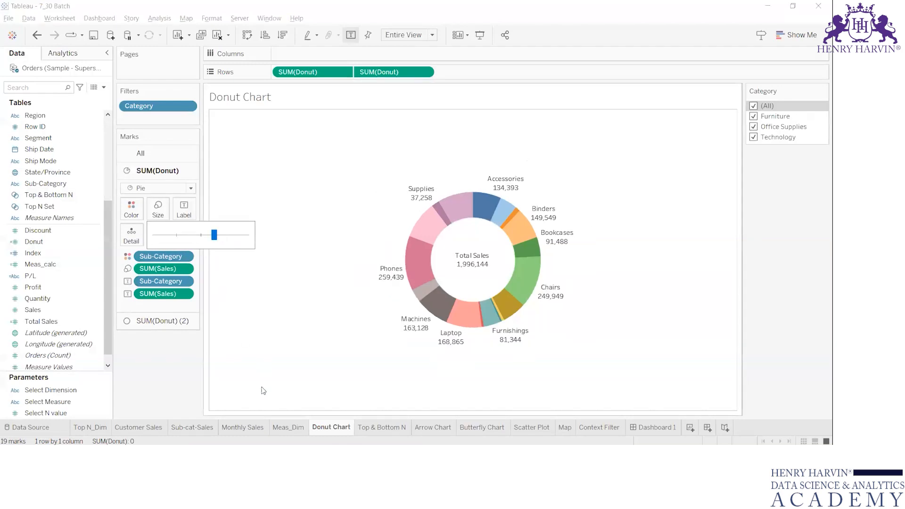
# Step: Reduce the size of the inner SUM(Donut) (2) circle and return to Dashboard 1
pyautogui.click(165, 322)
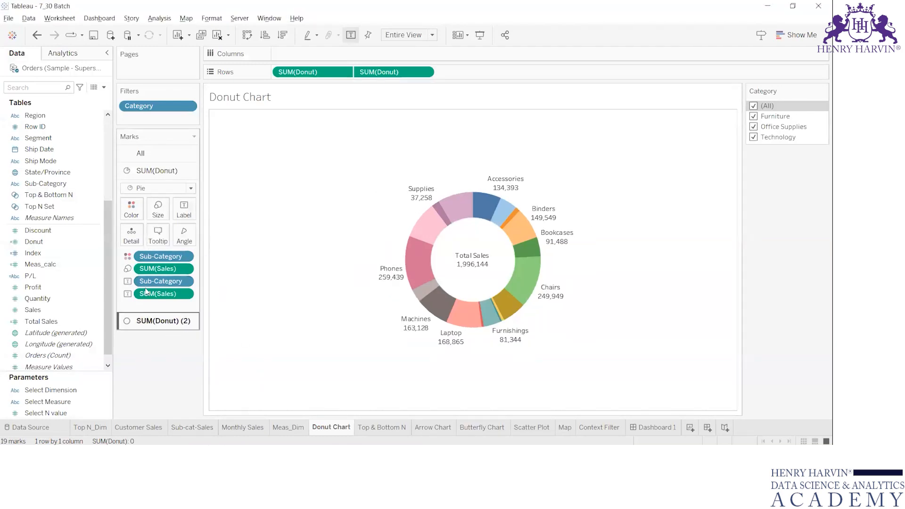
pyautogui.click(157, 227)
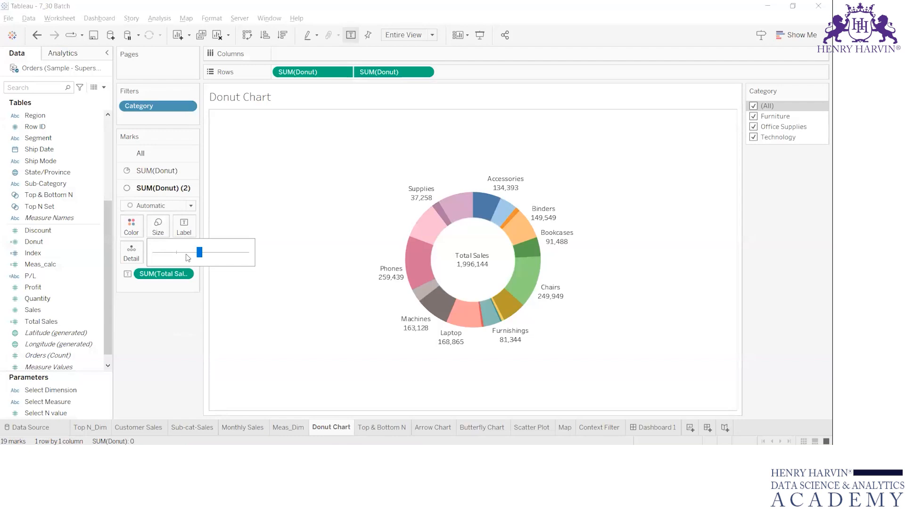
pyautogui.moveTo(189, 255); pyautogui.dragTo(183, 253)
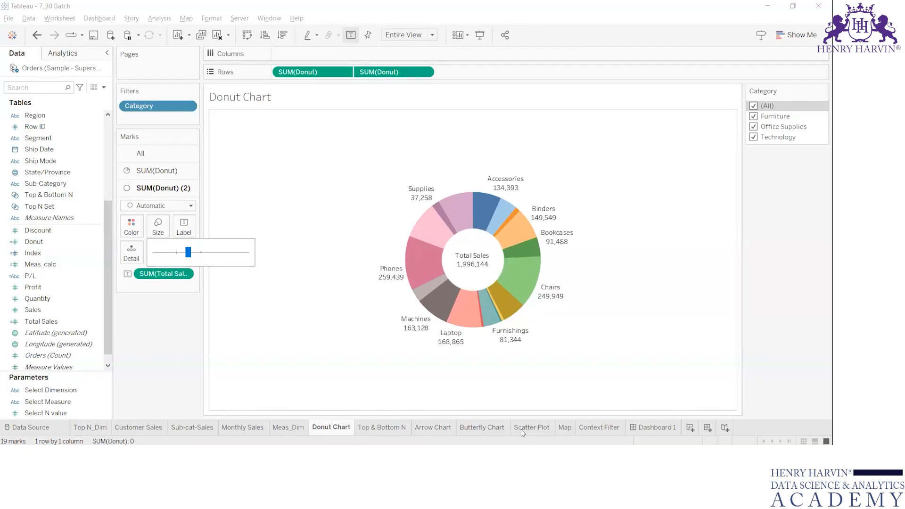
pyautogui.click(657, 421)
pyautogui.click(657, 421)
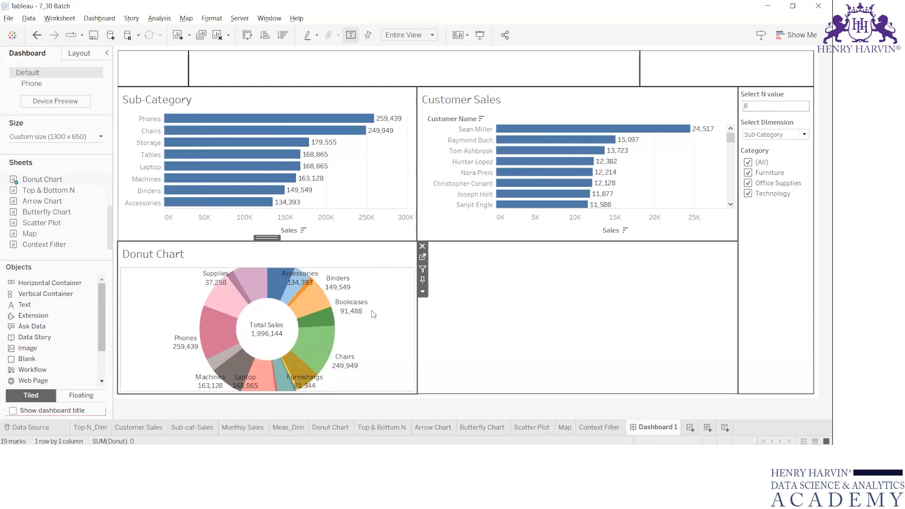
pyautogui.click(422, 292)
pyautogui.moveTo(499, 242)
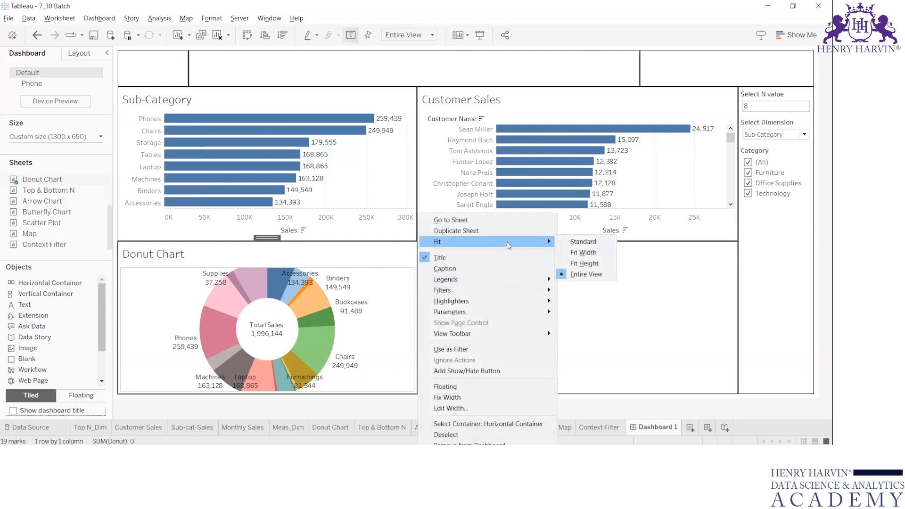
pyautogui.click(585, 266)
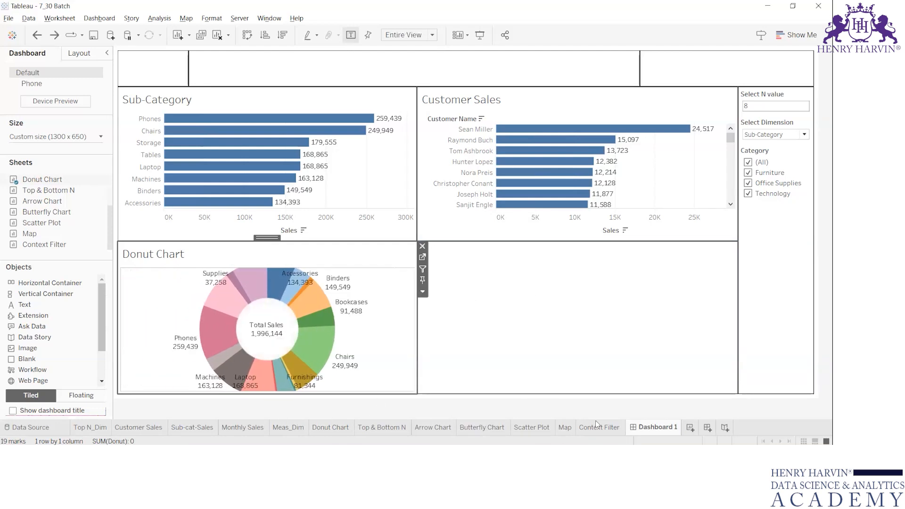
# Step: Reopen the Donut Chart sheet and shrink the outer SUM(Donut) pie further
pyautogui.click(331, 427)
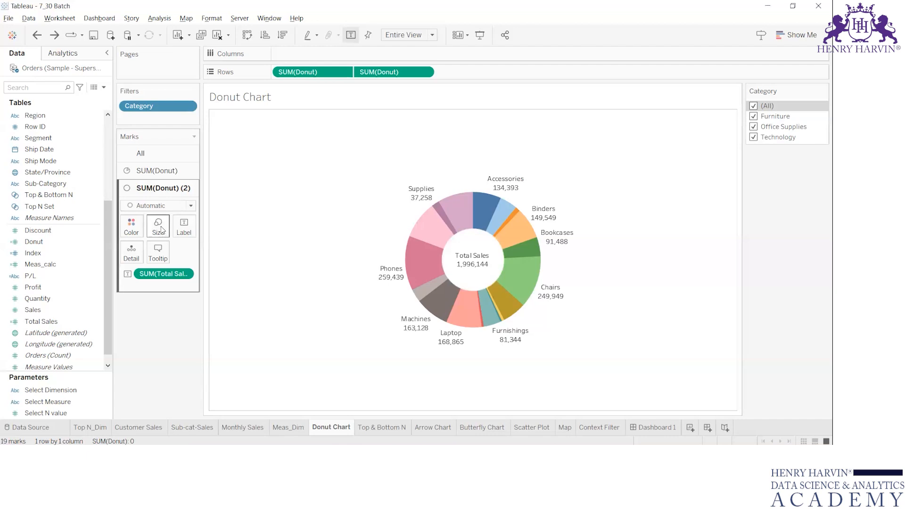
pyautogui.click(163, 171)
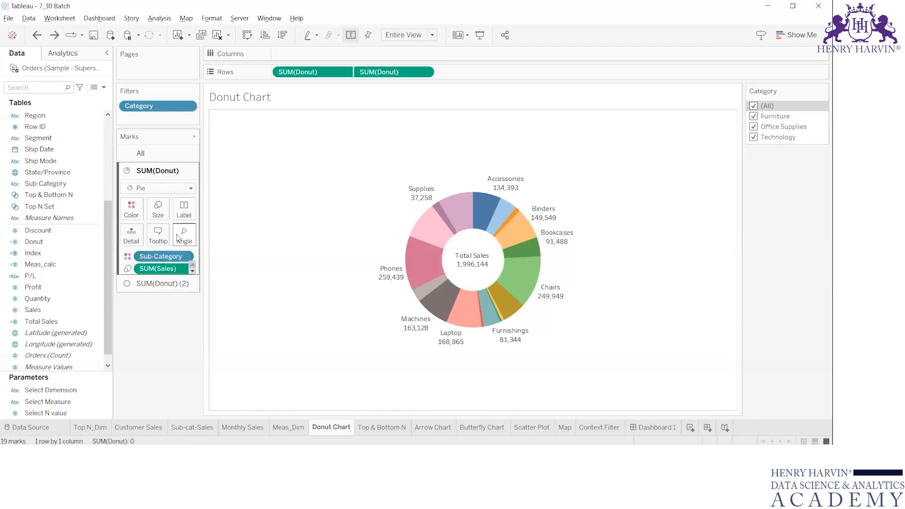
pyautogui.click(156, 217)
pyautogui.click(158, 211)
pyautogui.click(158, 211)
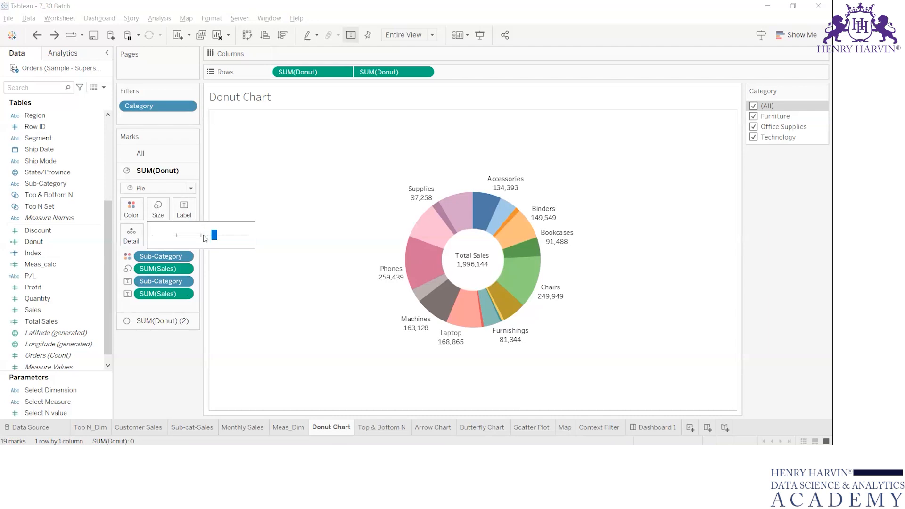
pyautogui.moveTo(203, 236); pyautogui.dragTo(194, 236)
# Step: Shrink the inner SUM(Donut) (2) circle further to match the smaller pie
pyautogui.click(163, 321)
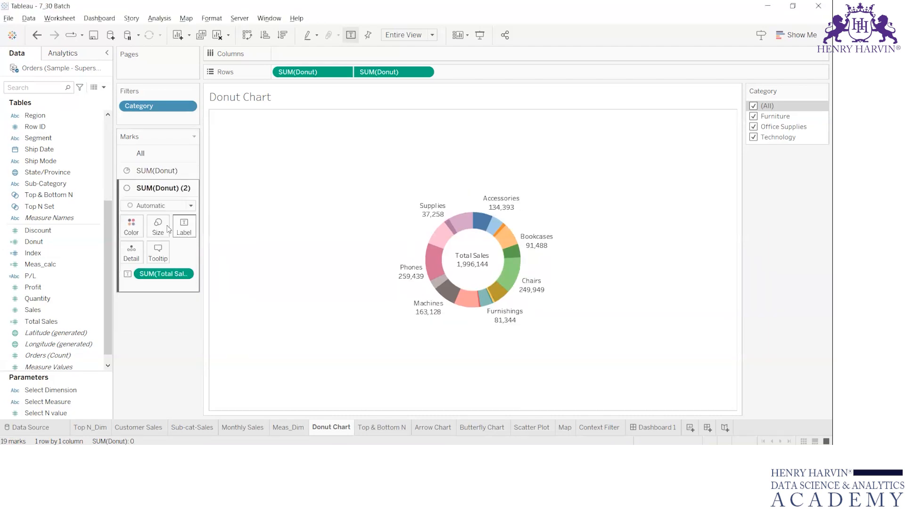
pyautogui.click(157, 236)
pyautogui.click(180, 254)
# Step: Rename Dashboard 1 as Sales Dashboard
pyautogui.doubleClick(659, 428)
pyautogui.write('Sales Dashboard')
pyautogui.press('Return')
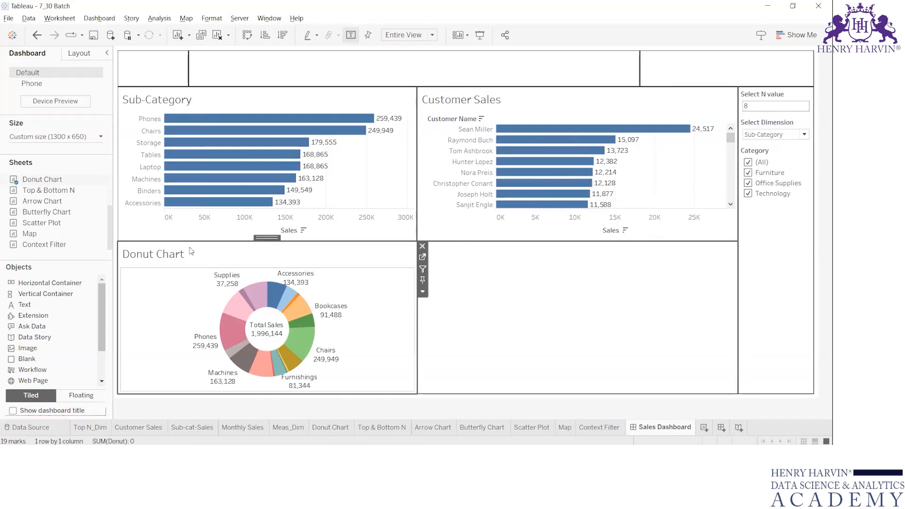
# Step: In the Donut Chart's border formatting, set the Grand Total pane and header borders to None
pyautogui.rightClick(151, 279)
pyautogui.click(140, 287)
pyautogui.rightClick(140, 283)
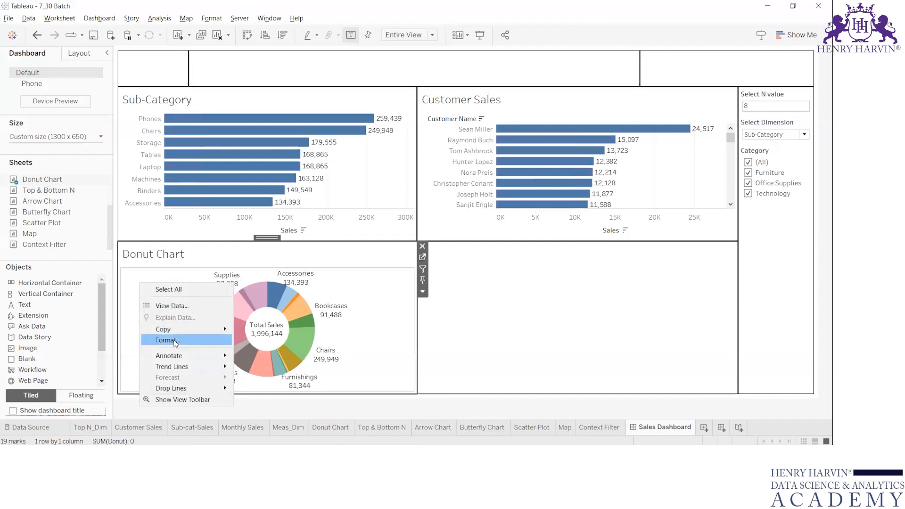
pyautogui.click(168, 340)
pyautogui.click(53, 73)
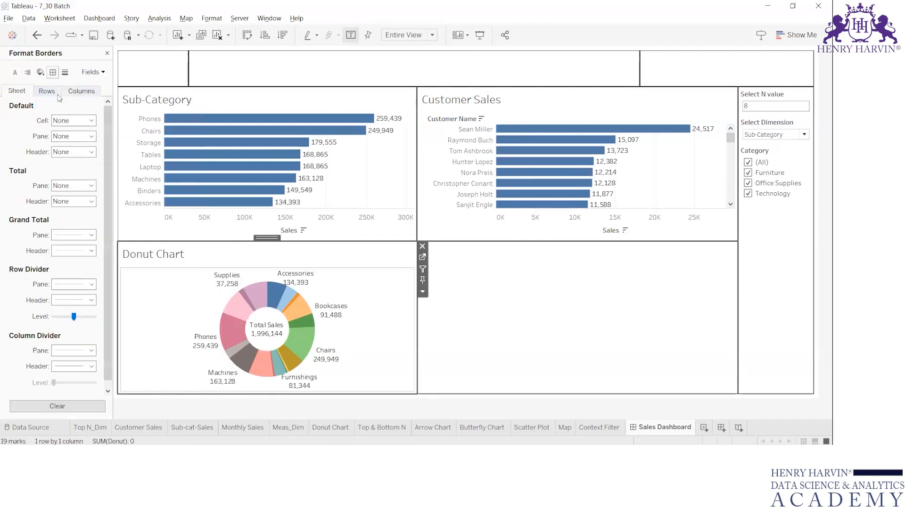
pyautogui.click(86, 234)
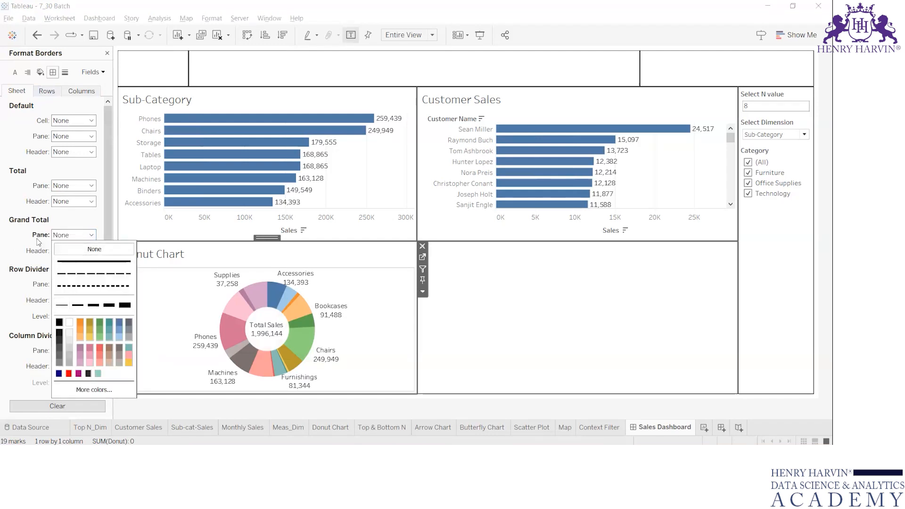
pyautogui.click(97, 249)
pyautogui.click(66, 251)
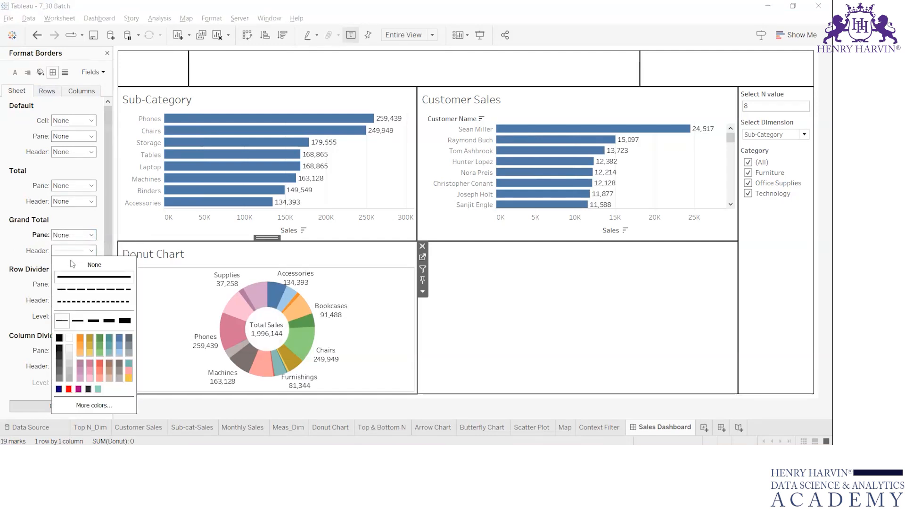
pyautogui.click(72, 265)
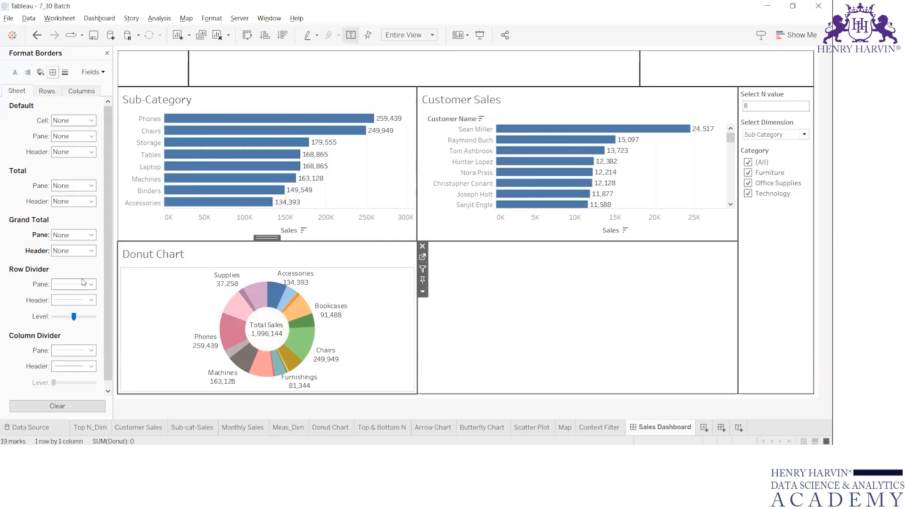
# Step: Set the Donut Chart's row and column divider borders to None and close the border formatting
pyautogui.click(84, 284)
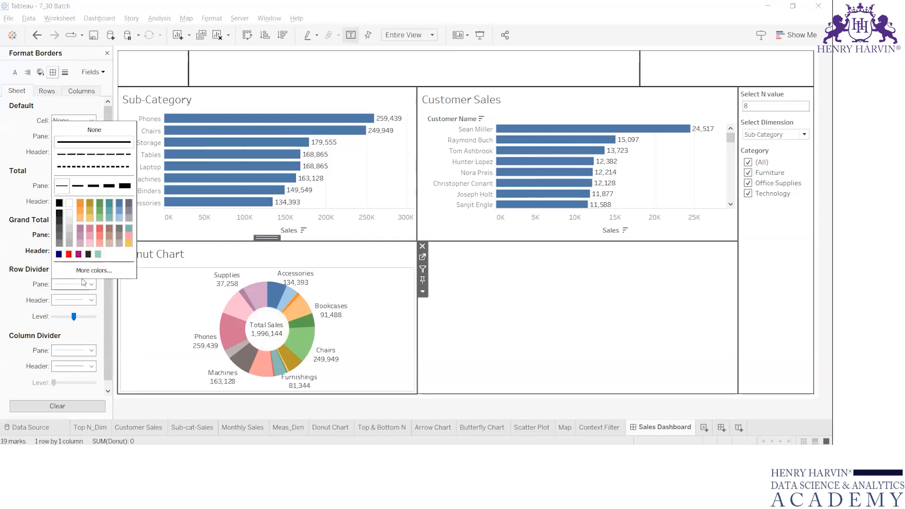
pyautogui.click(98, 135)
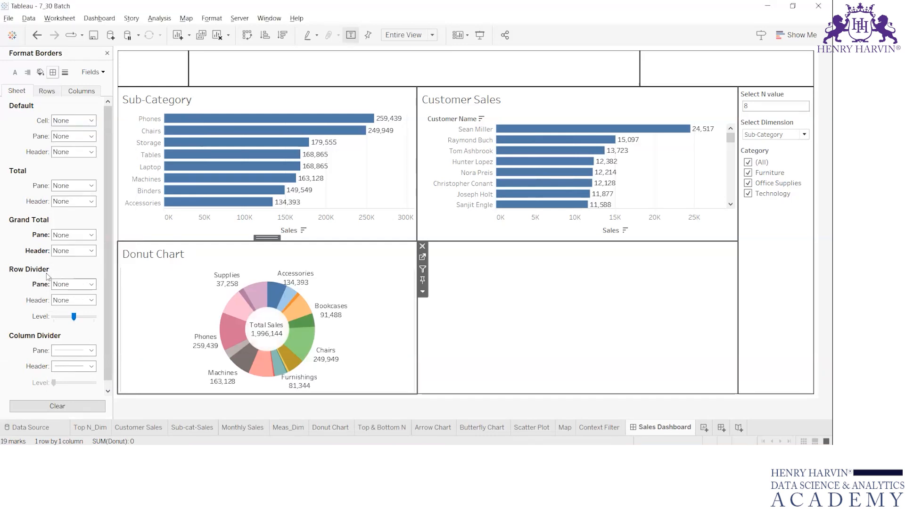
pyautogui.click(71, 350)
pyautogui.click(84, 196)
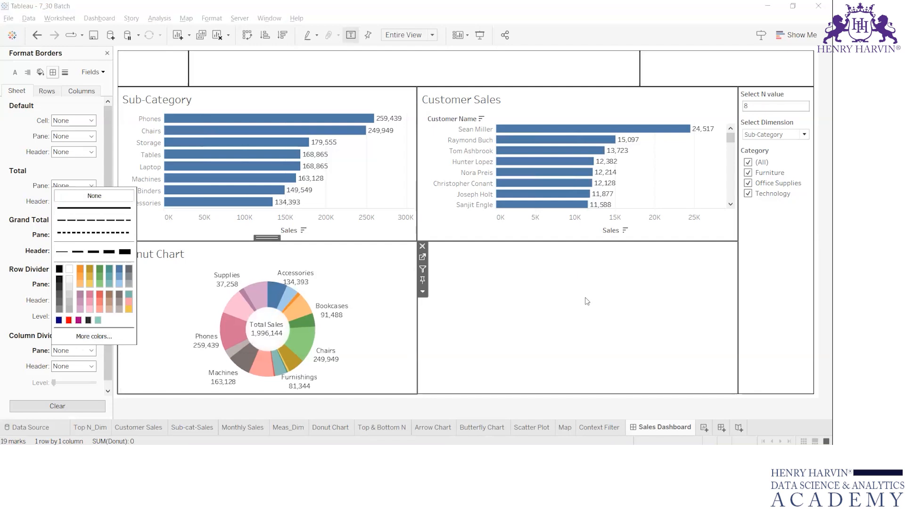
pyautogui.click(547, 297)
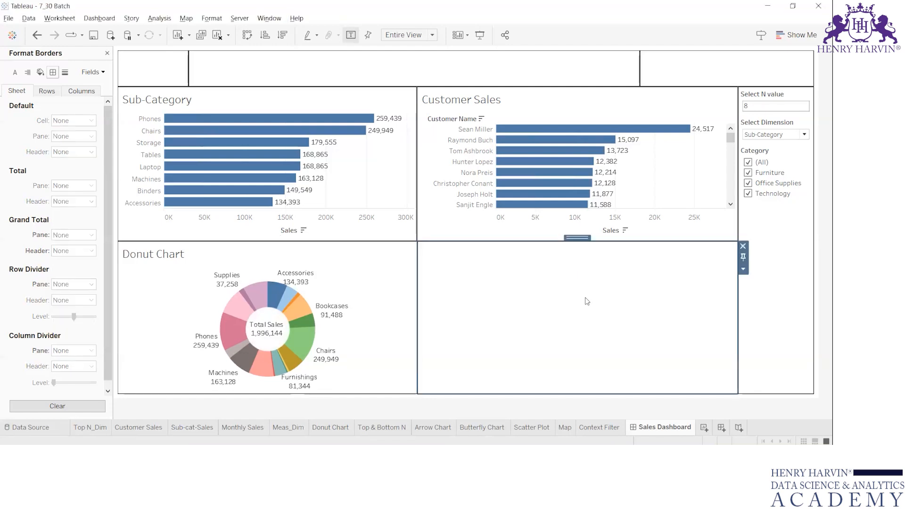
pyautogui.click(107, 52)
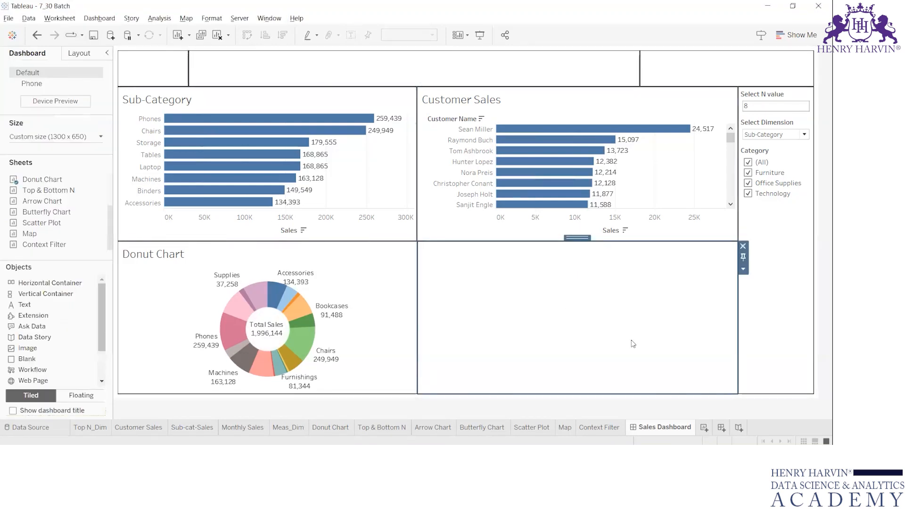
# Step: Place the Map sheet in the lower-right view container
pyautogui.moveTo(33, 233); pyautogui.dragTo(555, 343)
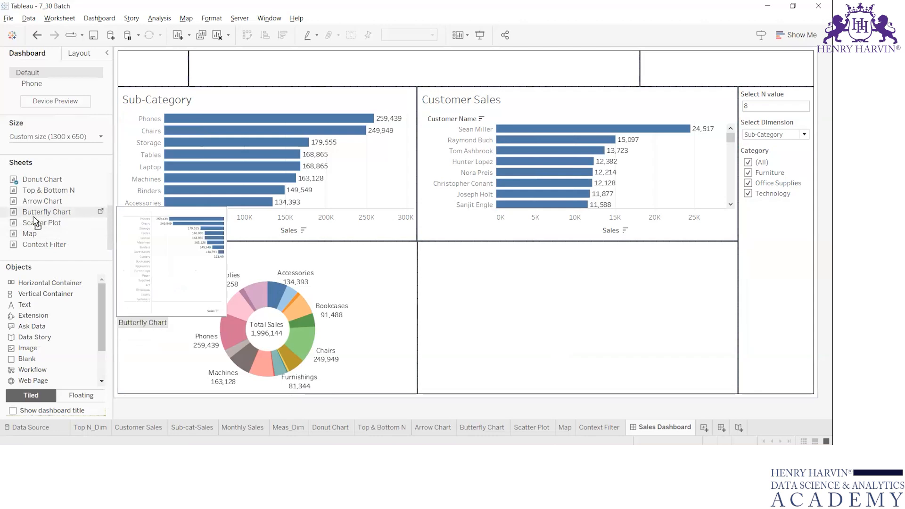
pyautogui.click(543, 342)
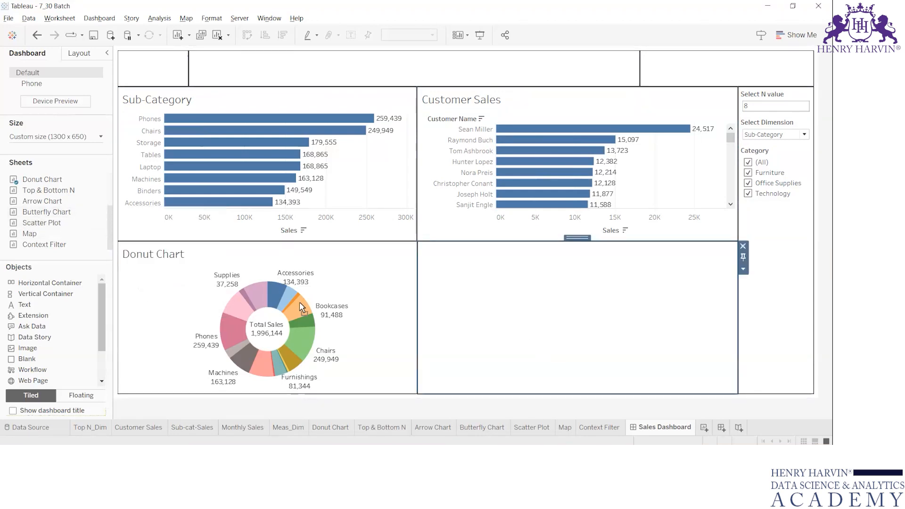
pyautogui.moveTo(31, 233)
pyautogui.mouseDown()
pyautogui.moveTo(556, 344)
pyautogui.moveTo(544, 324)
pyautogui.mouseUp()
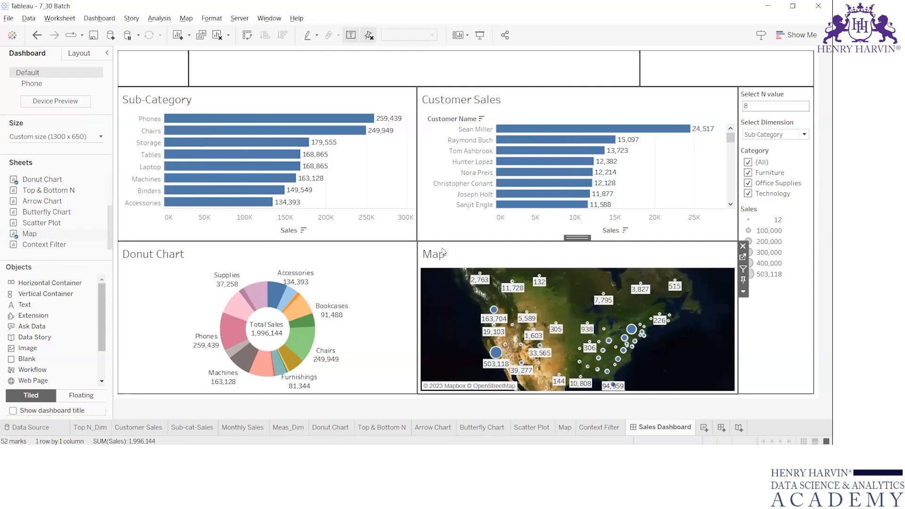
pyautogui.click(784, 353)
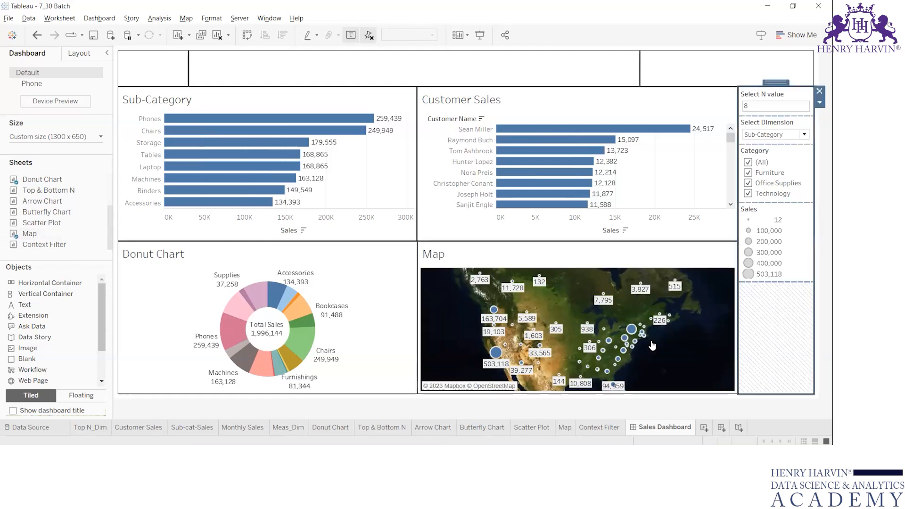
pyautogui.click(821, 285)
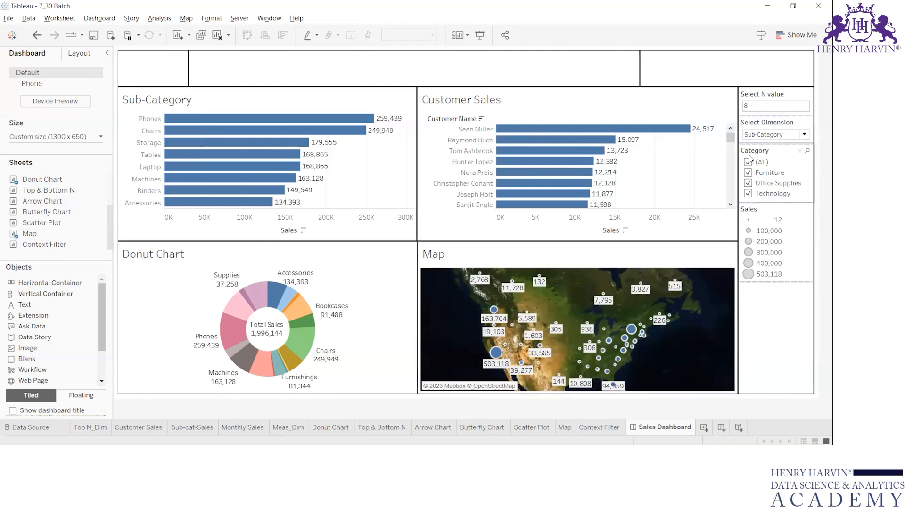
# Step: Remove the Sales size legend from the dashboard's filter container
pyautogui.click(772, 208)
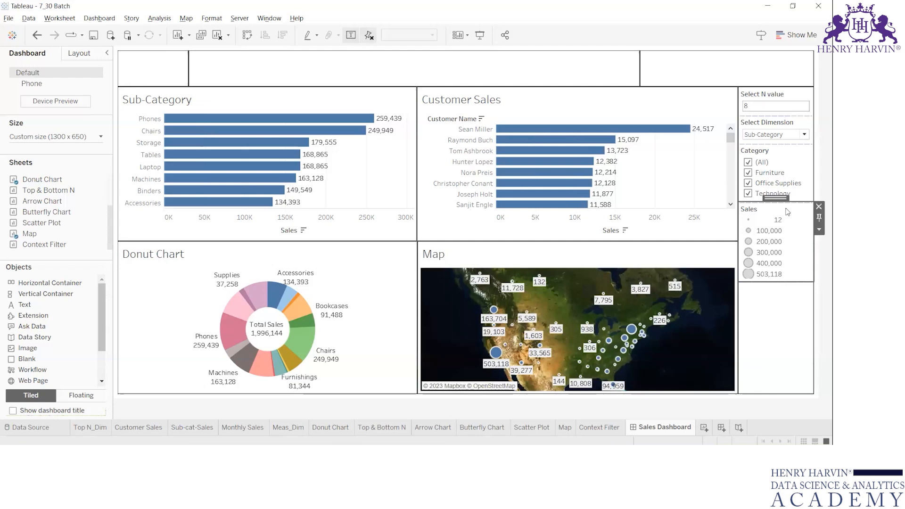
pyautogui.click(819, 207)
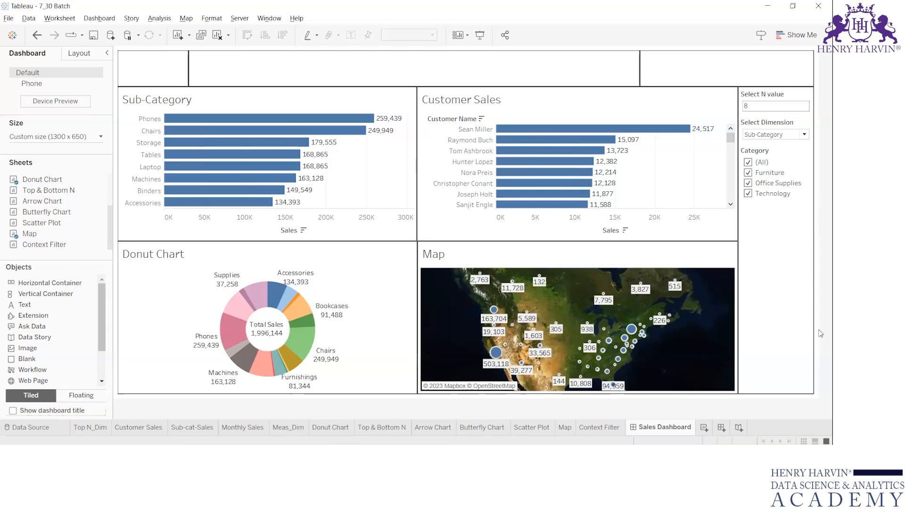
pyautogui.click(721, 283)
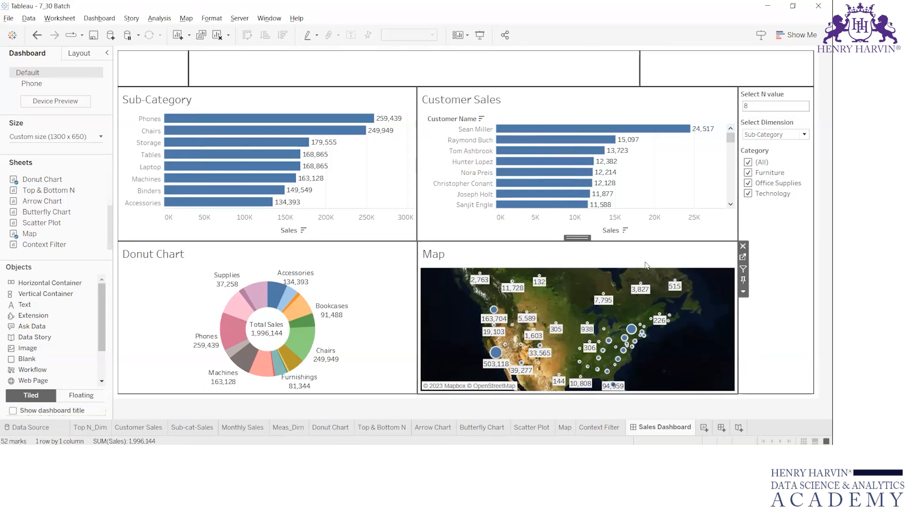
pyautogui.click(738, 260)
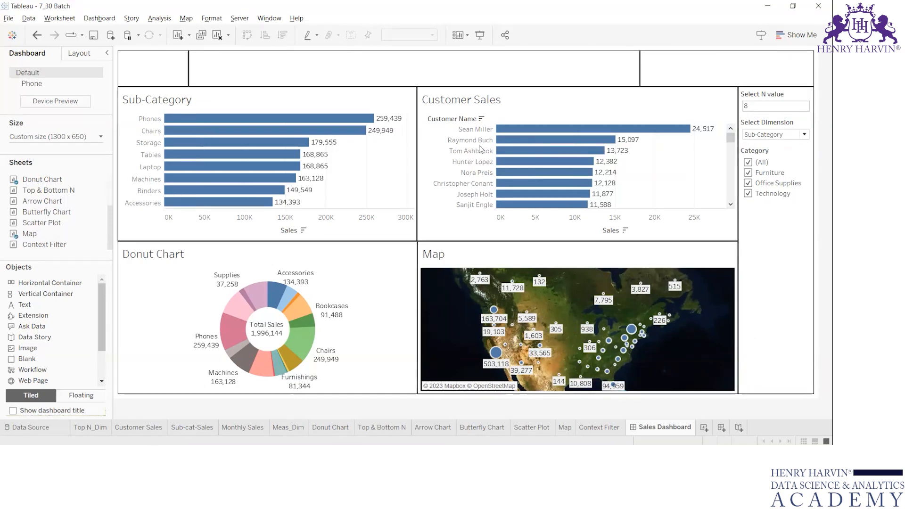
# Step: Open the Map sheet from the dashboard and change its symbol map to a filled map
pyautogui.click(703, 259)
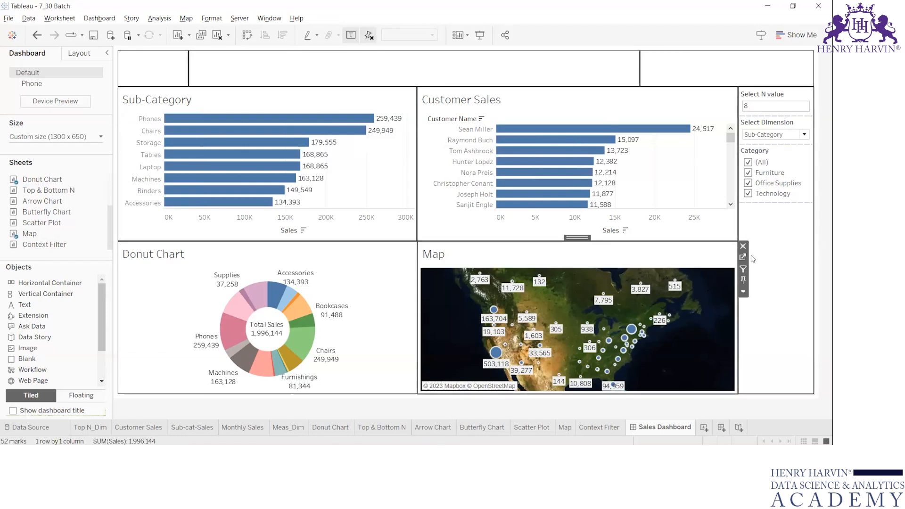
pyautogui.click(744, 258)
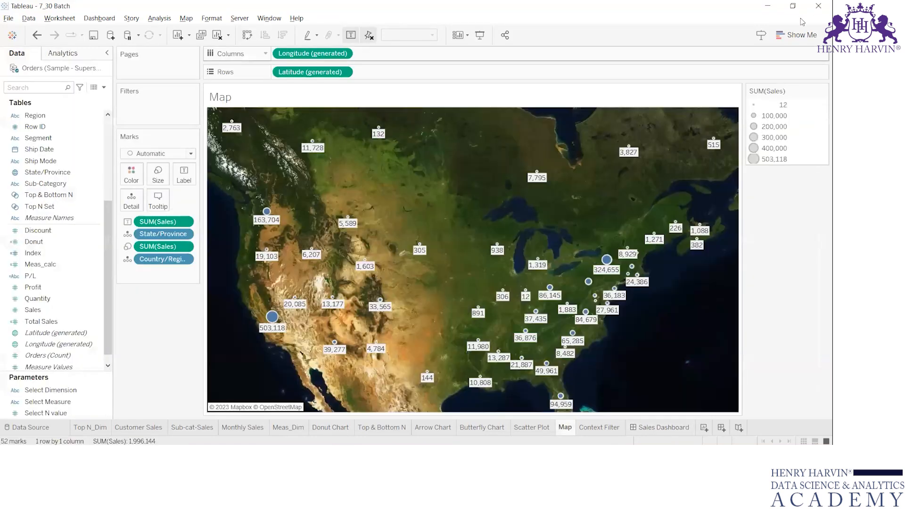
pyautogui.click(794, 35)
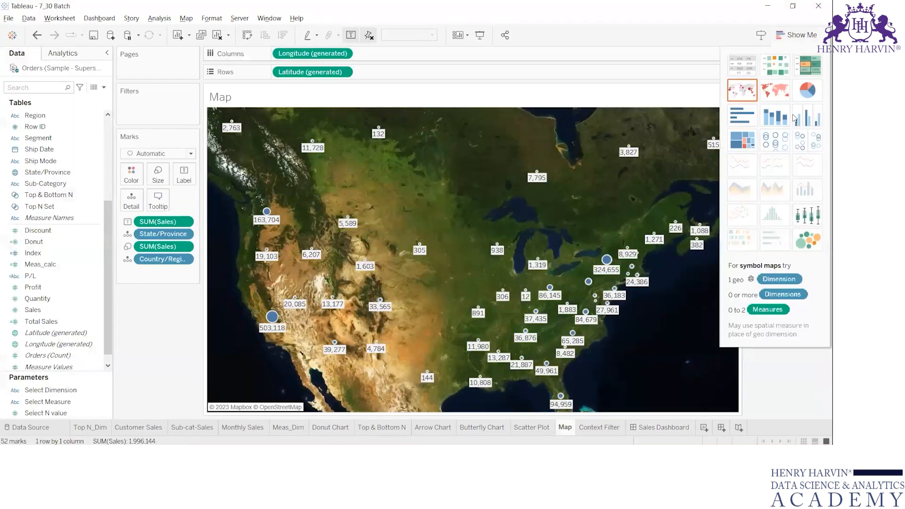
pyautogui.click(779, 90)
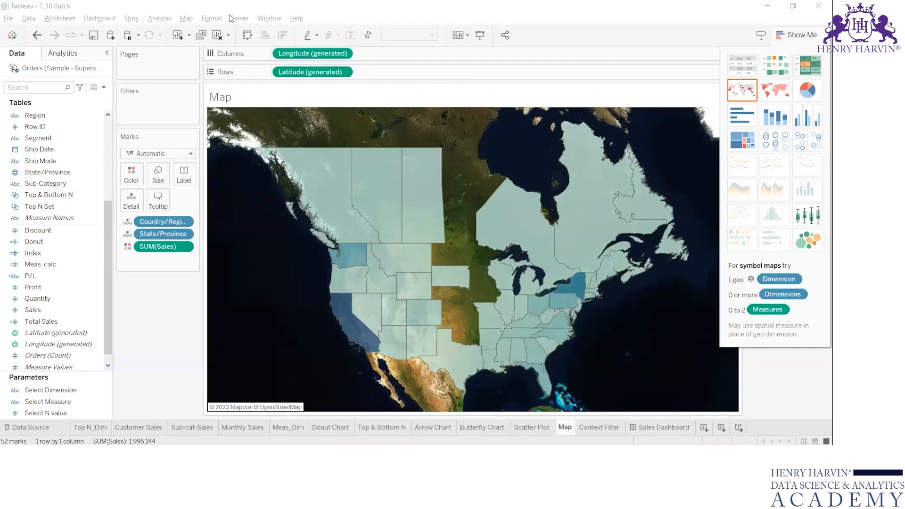
# Step: Set the map's background style to Light, return to the Sales Dashboard and close the chart type suggestions
pyautogui.click(194, 20)
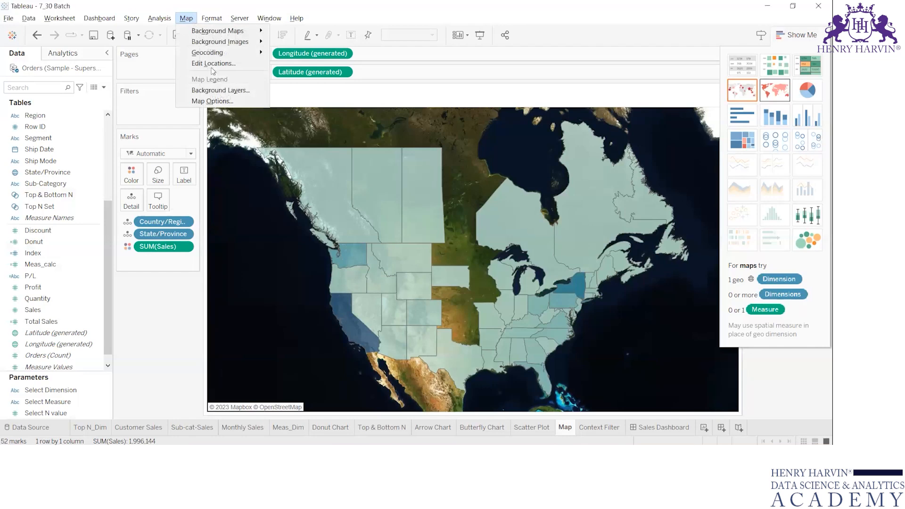
pyautogui.click(215, 91)
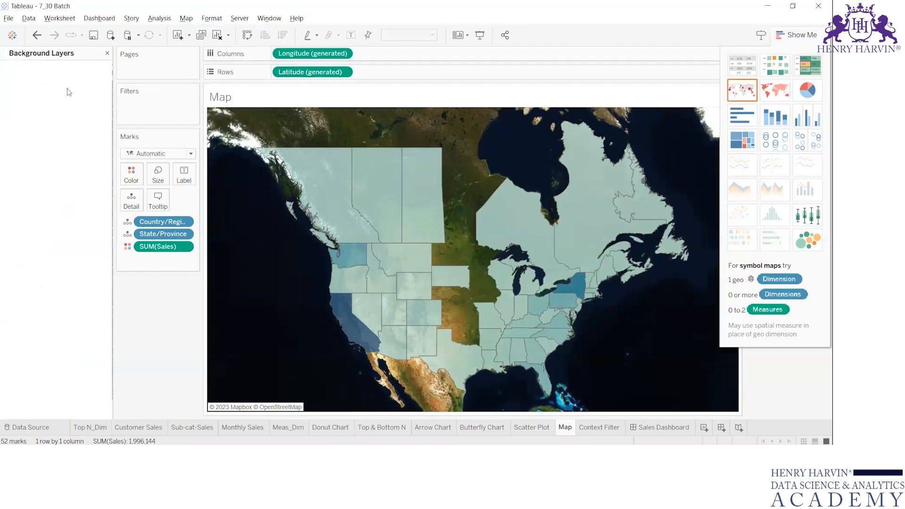
pyautogui.click(75, 105)
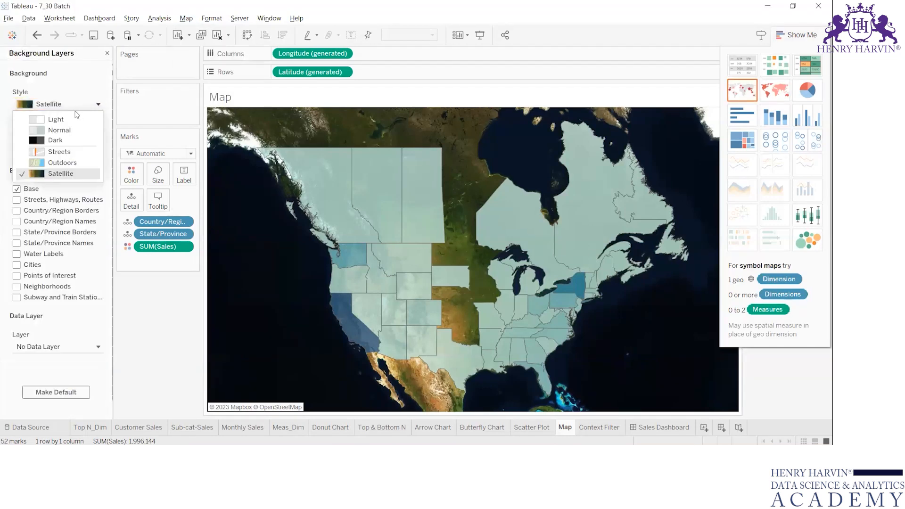
pyautogui.click(68, 118)
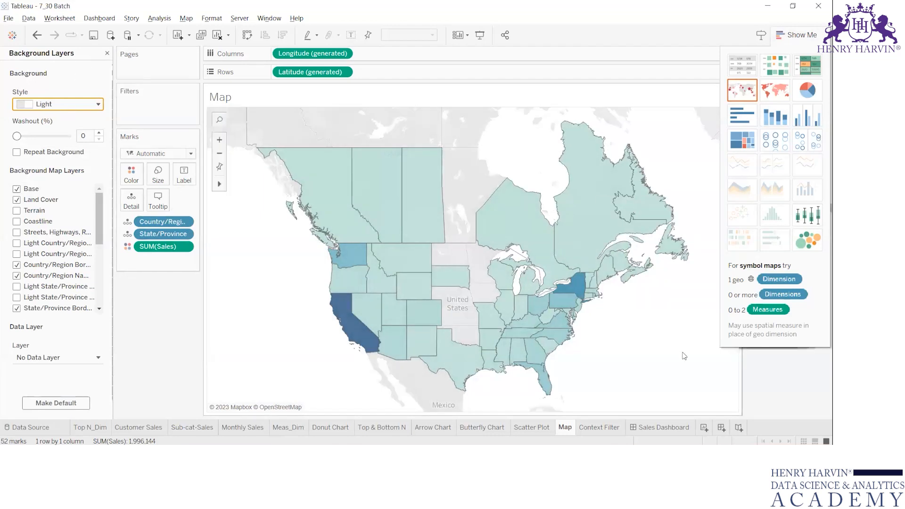
pyautogui.click(660, 427)
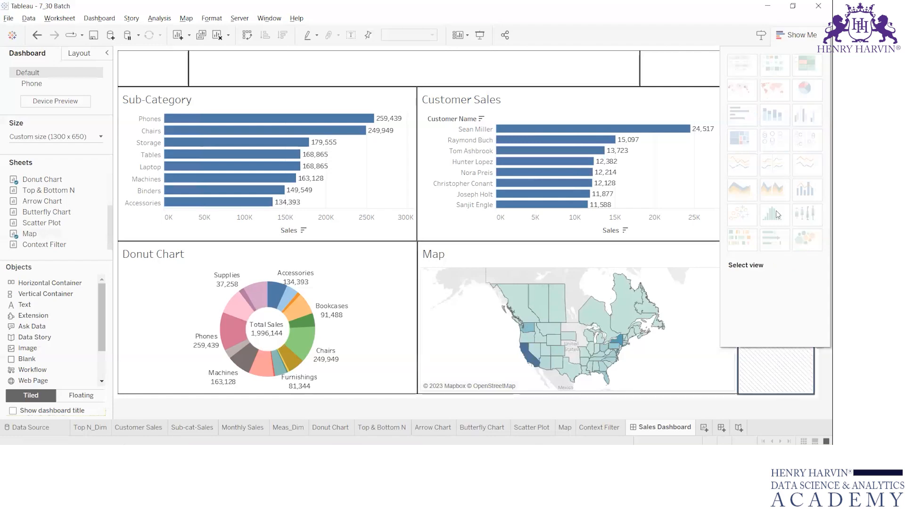
pyautogui.click(801, 35)
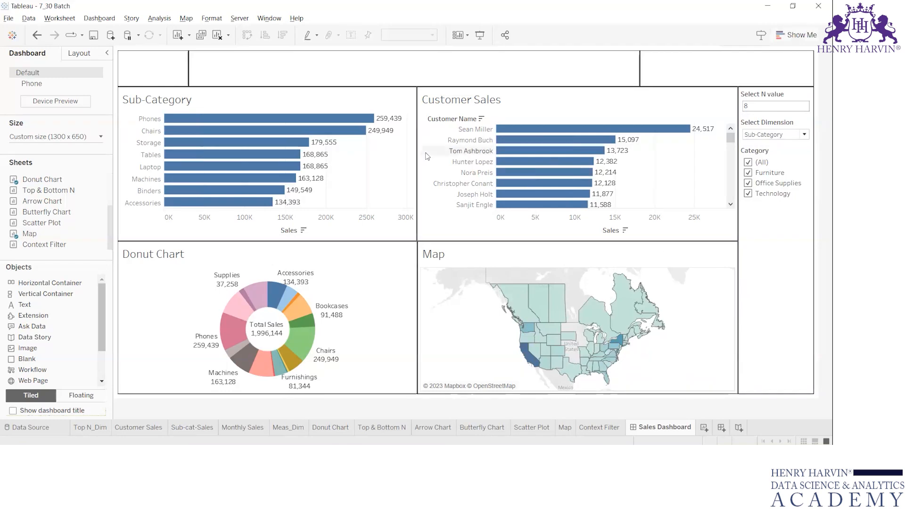
# Step: Add a text object to the middle header container containing "Tableau Sales Dashboard", copied from the Excel mock-up
pyautogui.click(240, 60)
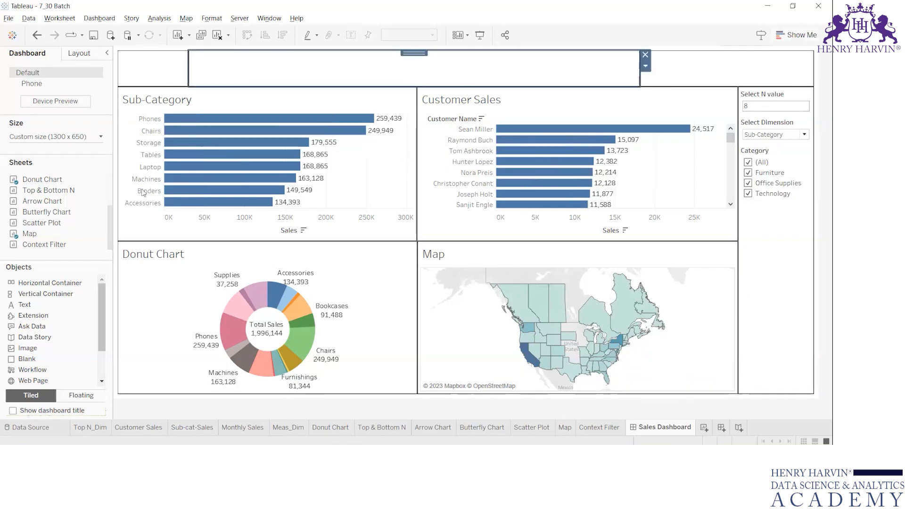
pyautogui.moveTo(52, 304); pyautogui.dragTo(332, 70)
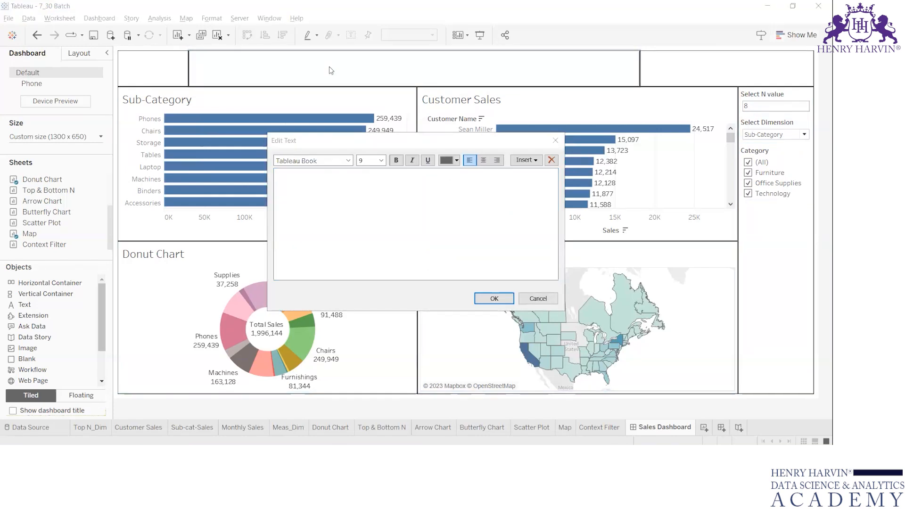
pyautogui.hotkey('alt', 'Tab')
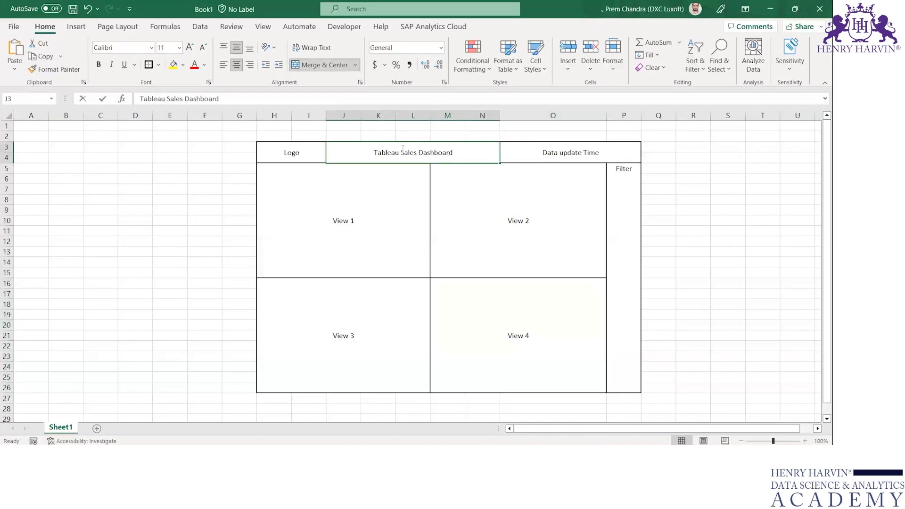
pyautogui.tripleClick(403, 148)
pyautogui.hotkey('ctrl', 'c')
pyautogui.press('Escape')
pyautogui.hotkey('alt', 'Tab')
pyautogui.hotkey('ctrl', 'v')
pyautogui.hotkey('ctrl', 'a')
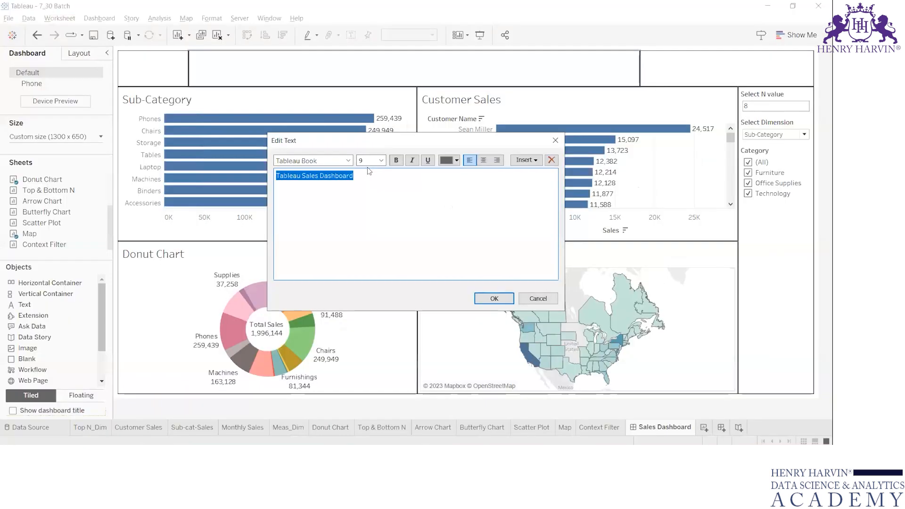
# Step: Format the header text as centred, black, size 22 and bold, and apply it to the dashboard
pyautogui.click(483, 160)
pyautogui.click(456, 161)
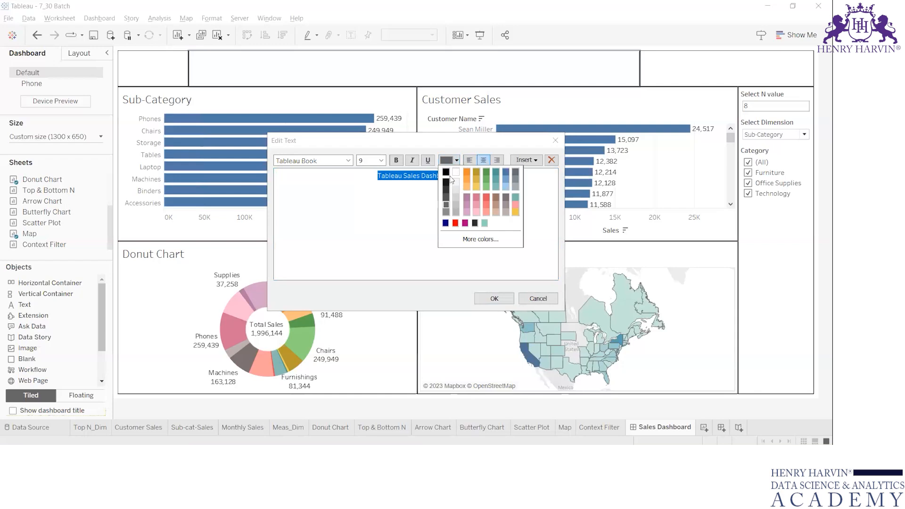
pyautogui.click(447, 174)
pyautogui.click(381, 160)
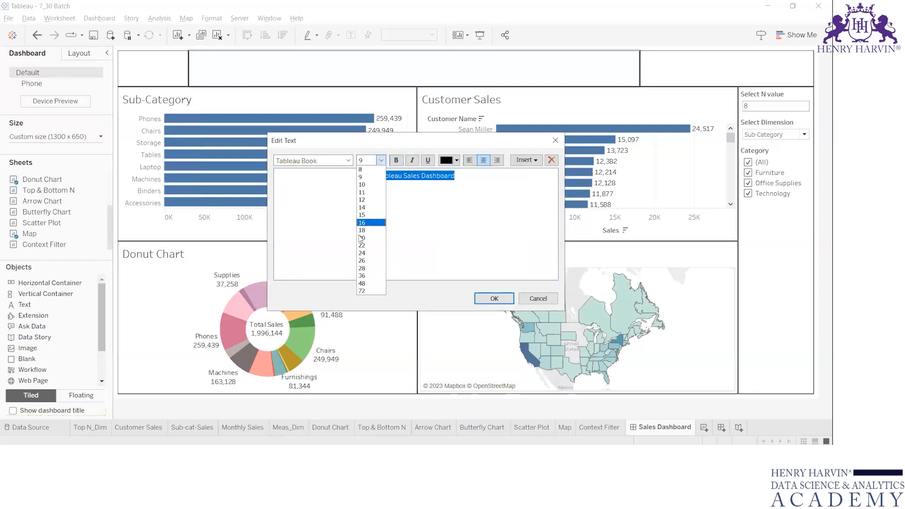
pyautogui.click(361, 245)
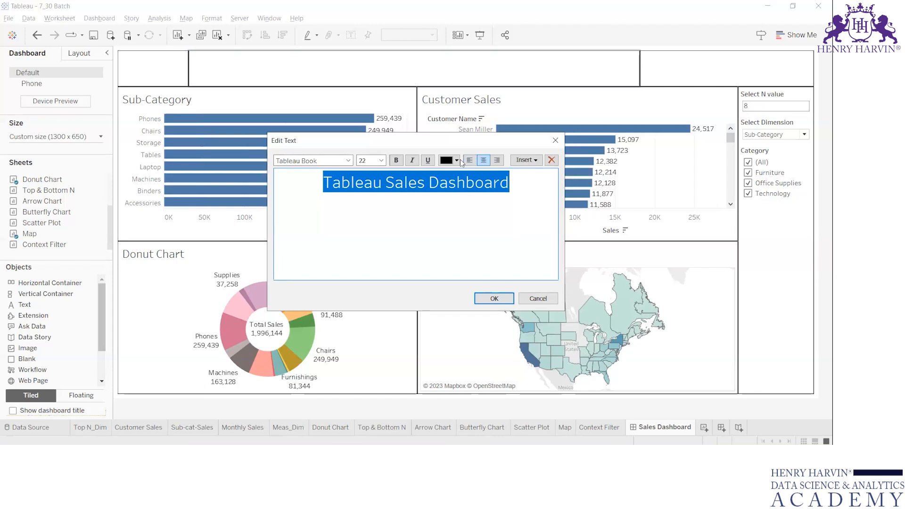
pyautogui.hotkey('ctrl', 'b')
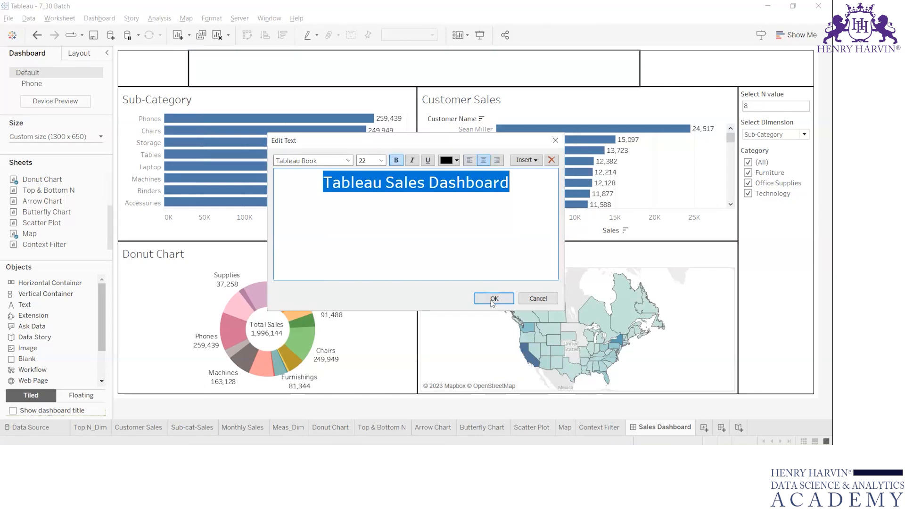
pyautogui.click(492, 298)
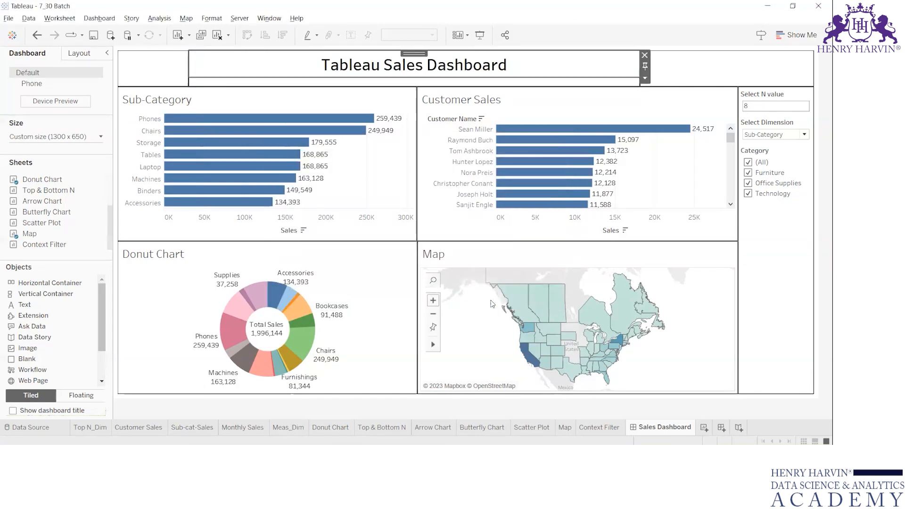
pyautogui.click(696, 81)
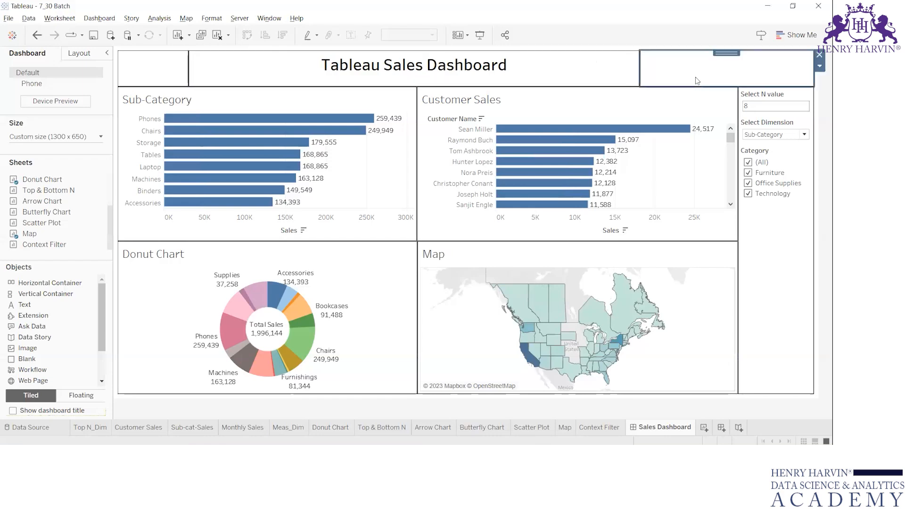
pyautogui.click(632, 83)
pyautogui.click(613, 66)
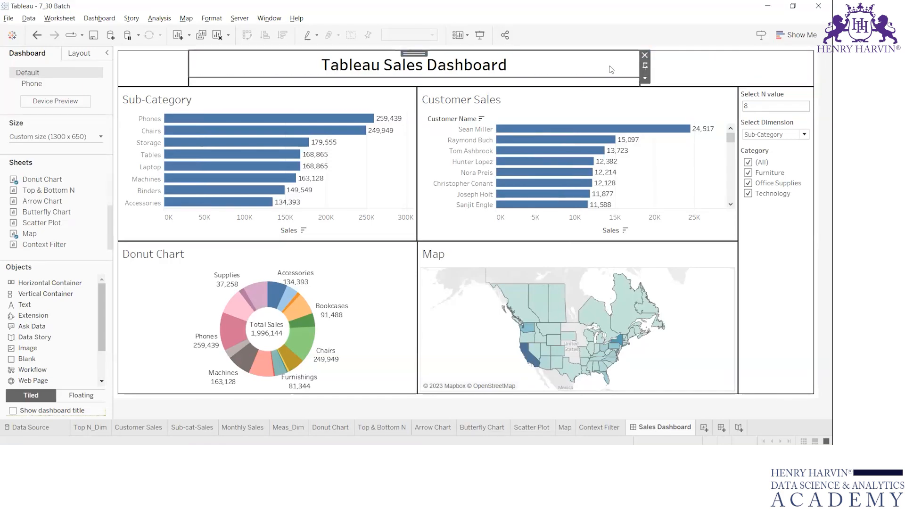
pyautogui.click(645, 79)
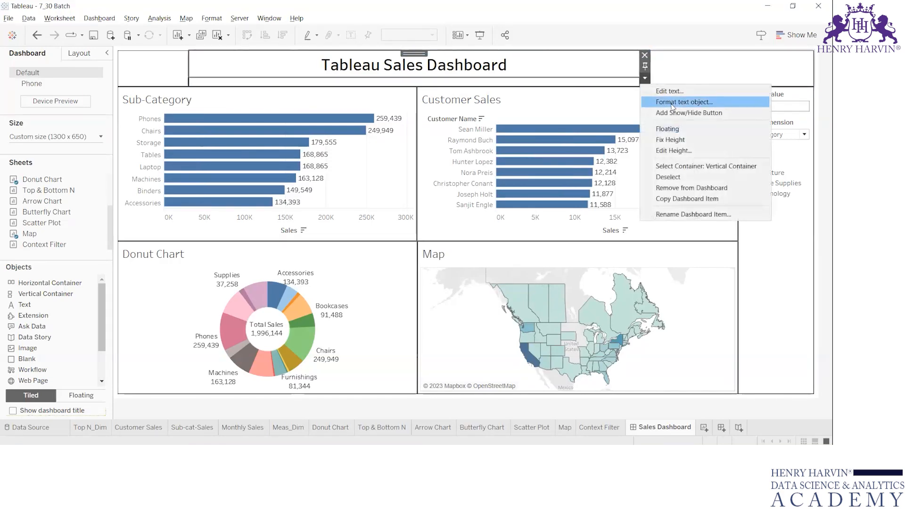
pyautogui.click(718, 62)
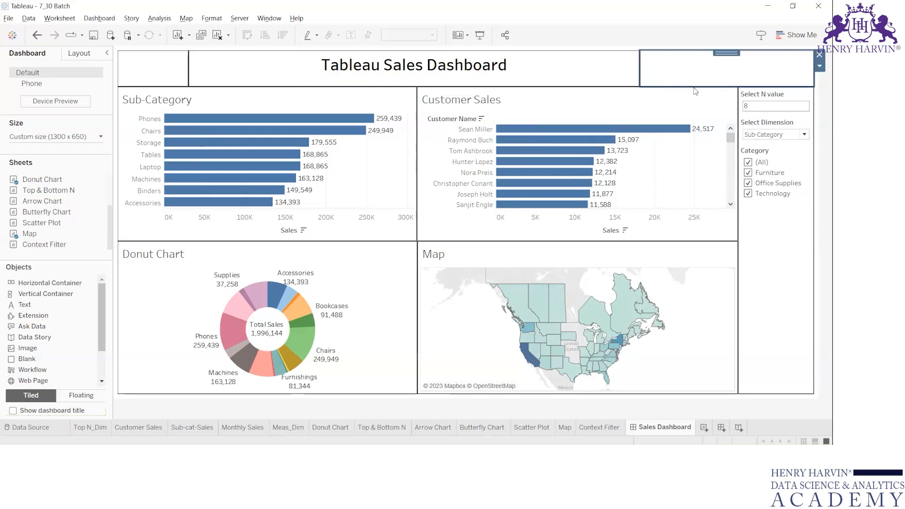
# Step: Check the header layout in the Excel mock-up, return to Tableau and add a new worksheet
pyautogui.hotkey('alt', 'Tab')
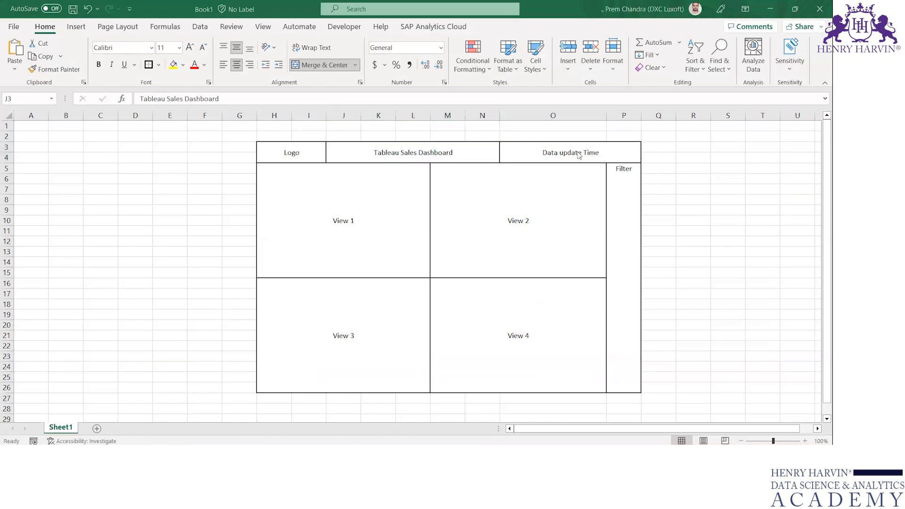
pyautogui.hotkey('alt', 'Tab')
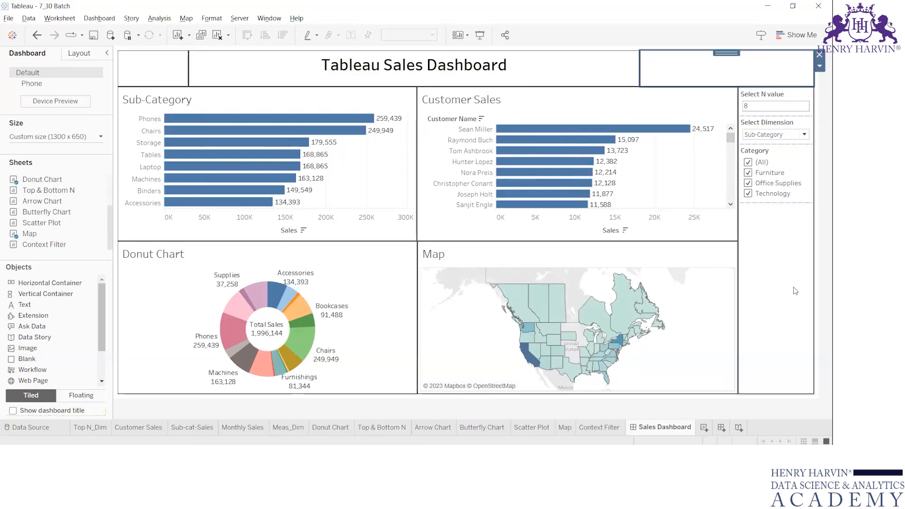
pyautogui.click(705, 426)
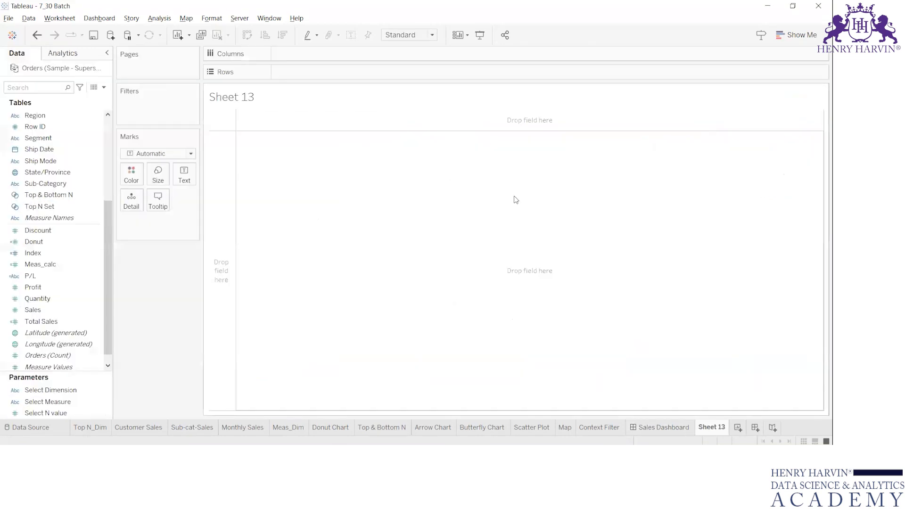
# Step: Replace the new worksheet's title with the Data Update Time field
pyautogui.doubleClick(253, 96)
pyautogui.hotkey('ctrl', 'a')
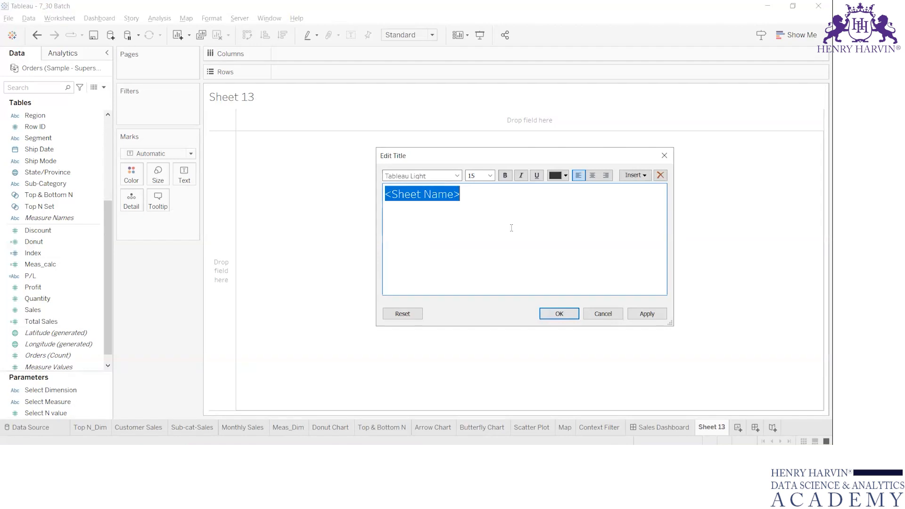
pyautogui.press('End')
pyautogui.press('BackSpace')
pyautogui.hotkey('ctrl', 'a')
pyautogui.press('BackSpace')
pyautogui.click(635, 175)
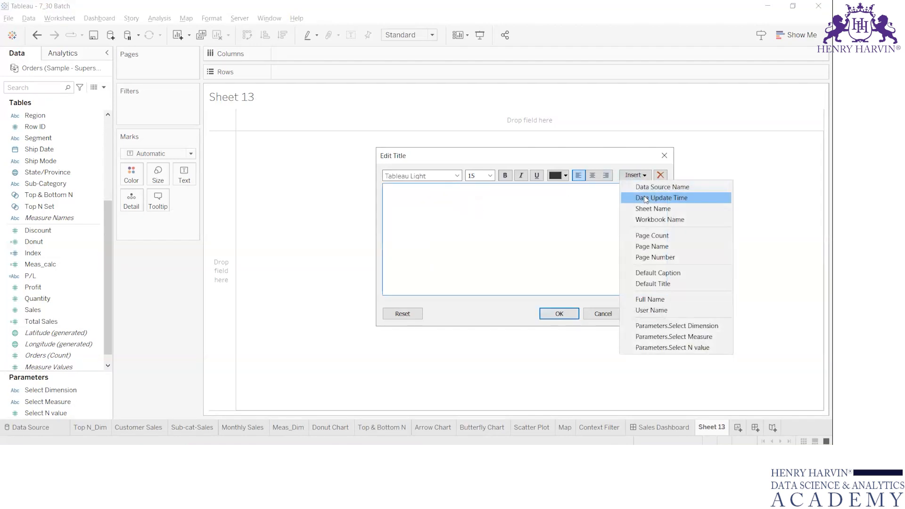
pyautogui.click(652, 197)
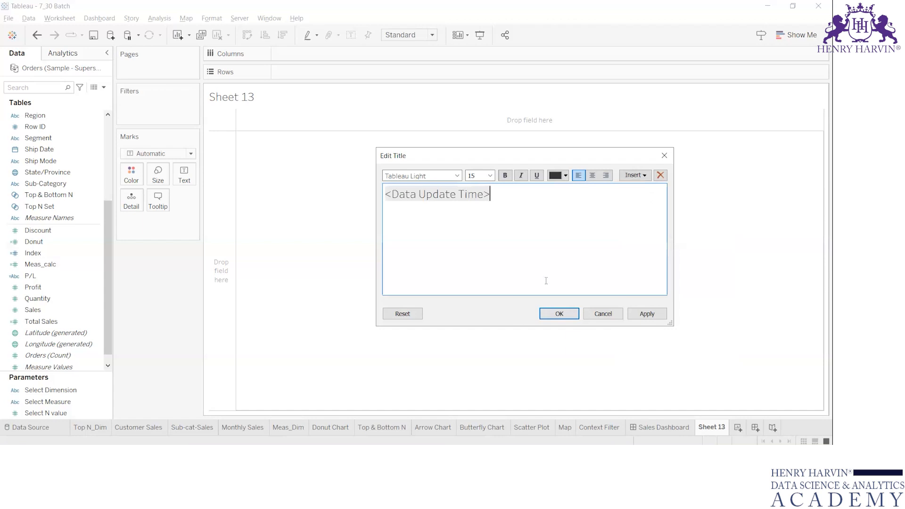
# Step: Format the sheet title as bold, size 9, and put "Data Last Updated at :" before the Data Update Time field
pyautogui.hotkey('ctrl', 'a')
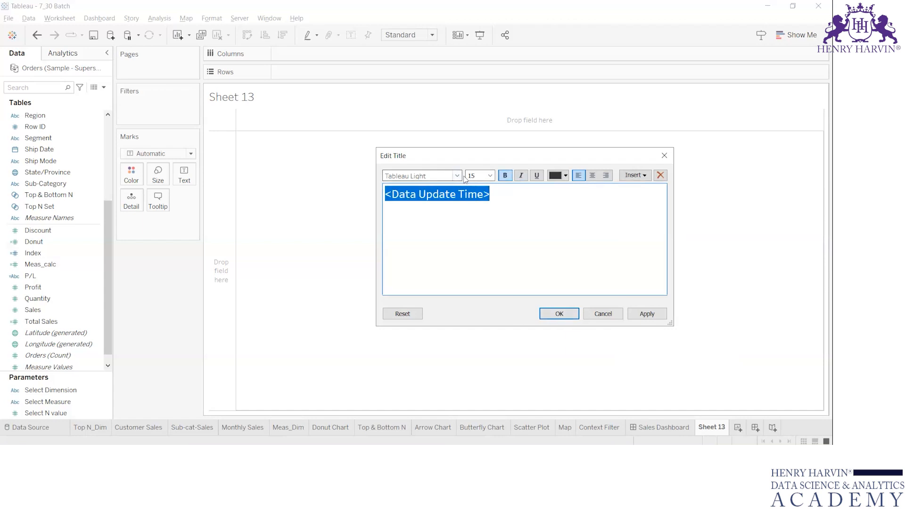
pyautogui.click(489, 176)
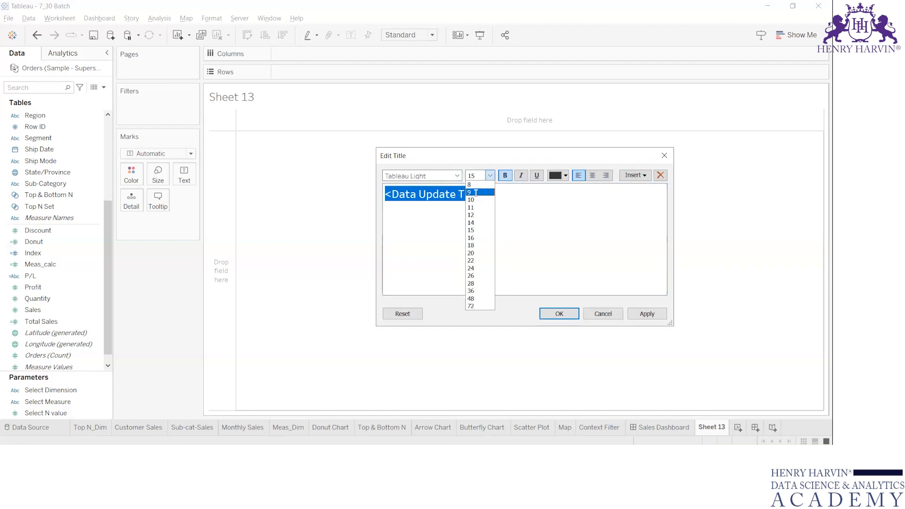
pyautogui.click(477, 193)
pyautogui.click(386, 192)
pyautogui.write('Data Last Updated at :')
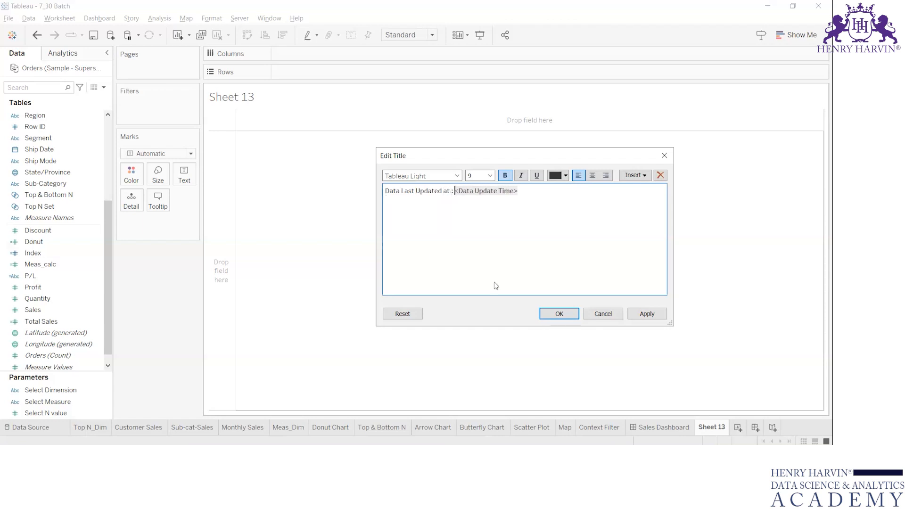
pyautogui.click(559, 313)
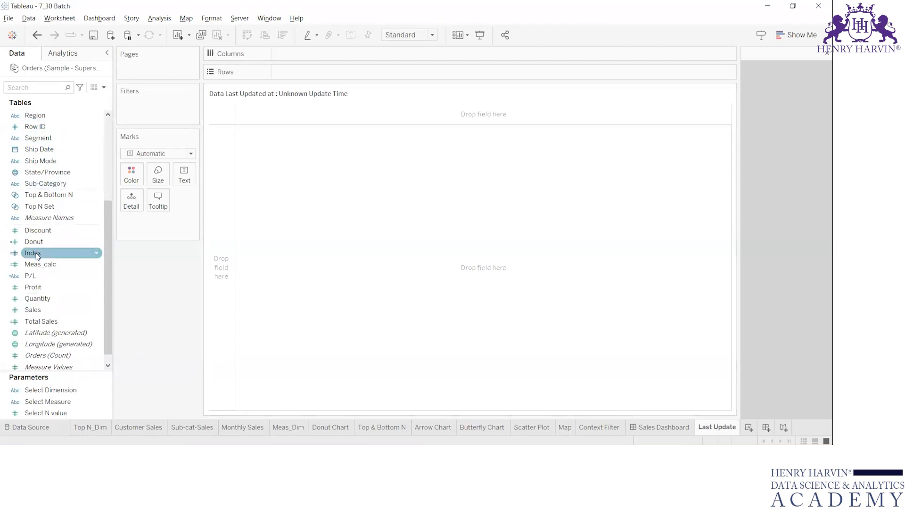
# Step: Try Region as the text mark on the Last Update sheet and remove it again
pyautogui.moveTo(49, 118); pyautogui.dragTo(184, 175)
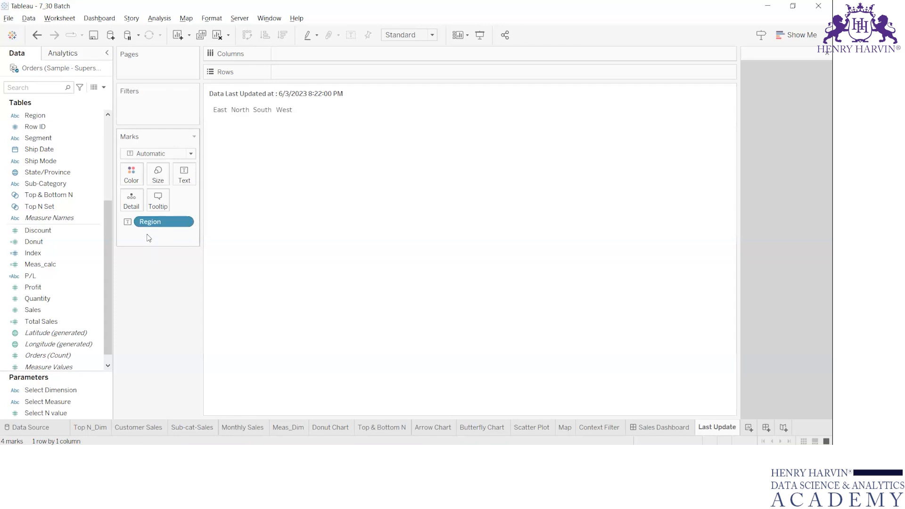
pyautogui.moveTo(166, 222); pyautogui.dragTo(48, 206)
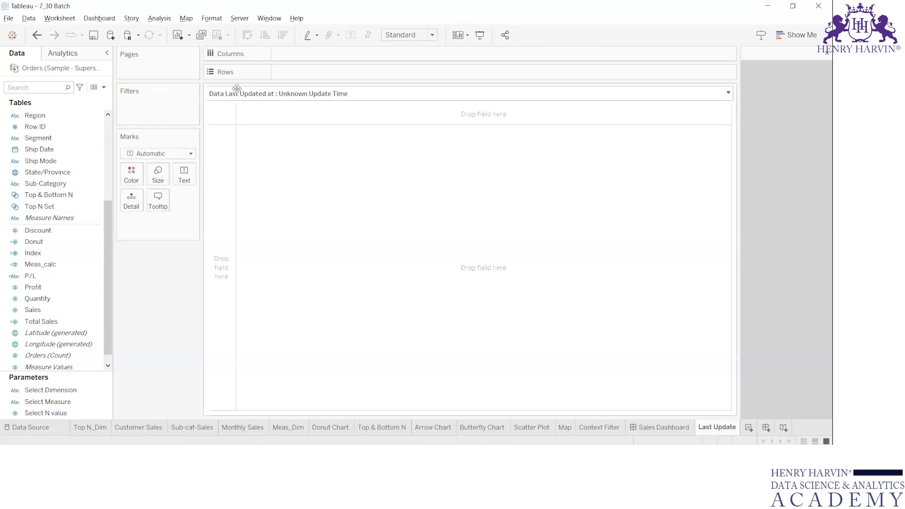
# Step: Create a calculated field named "Update time" that contains only a blank string, " "
pyautogui.click(104, 88)
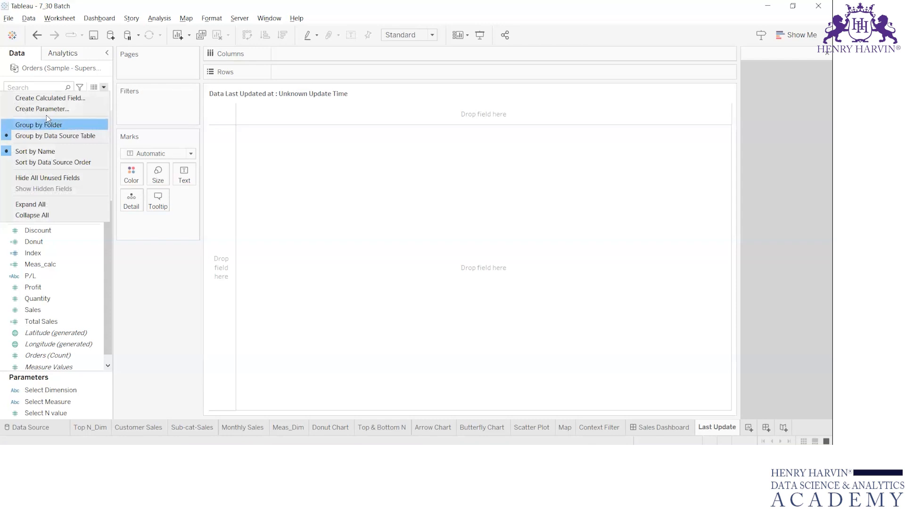
pyautogui.click(61, 98)
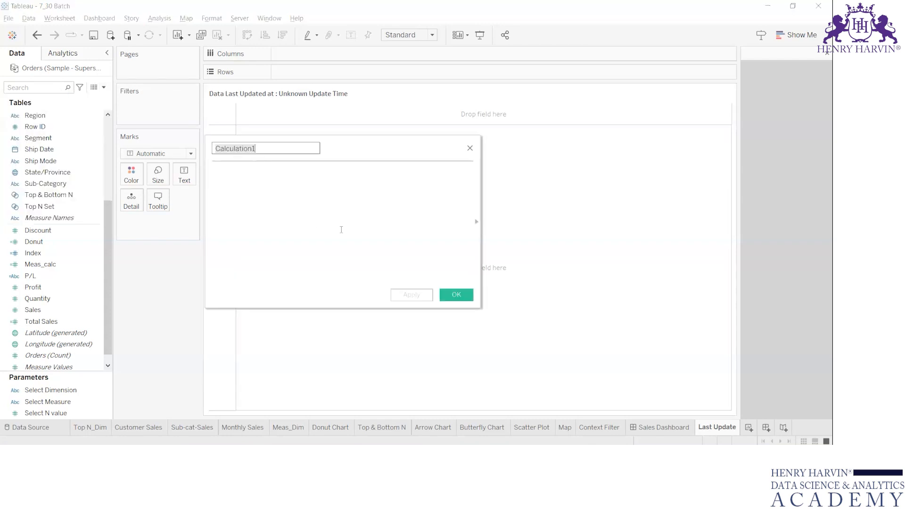
pyautogui.click(292, 209)
pyautogui.click(295, 148)
pyautogui.doubleClick(296, 148)
pyautogui.write('L')
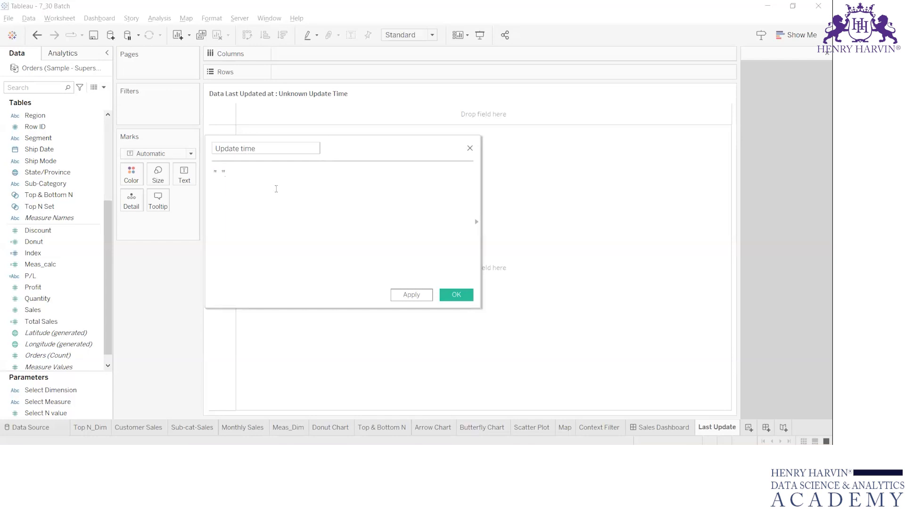
pyautogui.click(456, 295)
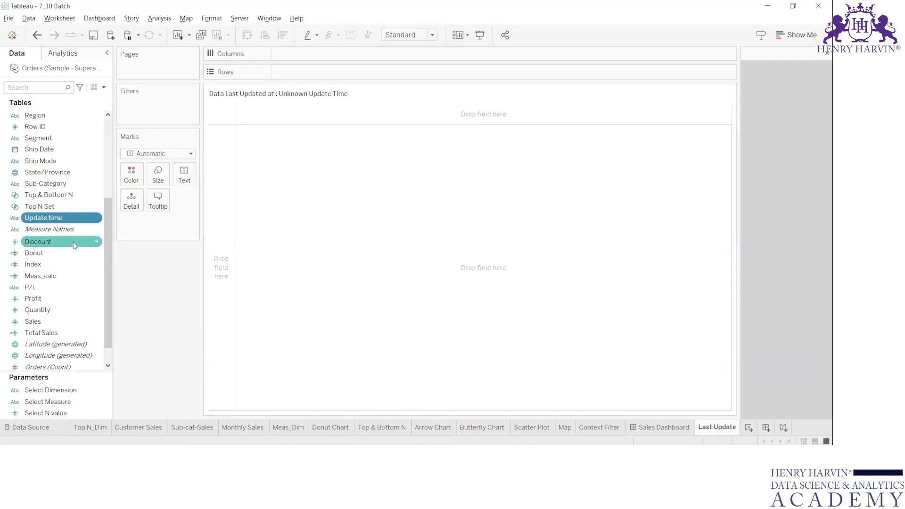
# Step: Place Update time on the sheet's text mark and turn off its tooltips
pyautogui.moveTo(44, 218); pyautogui.dragTo(182, 180)
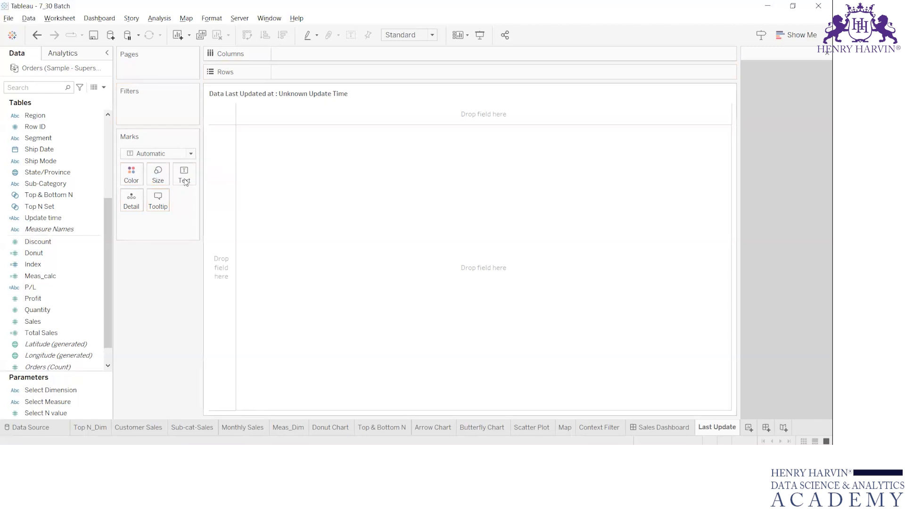
pyautogui.moveTo(43, 218); pyautogui.dragTo(184, 177)
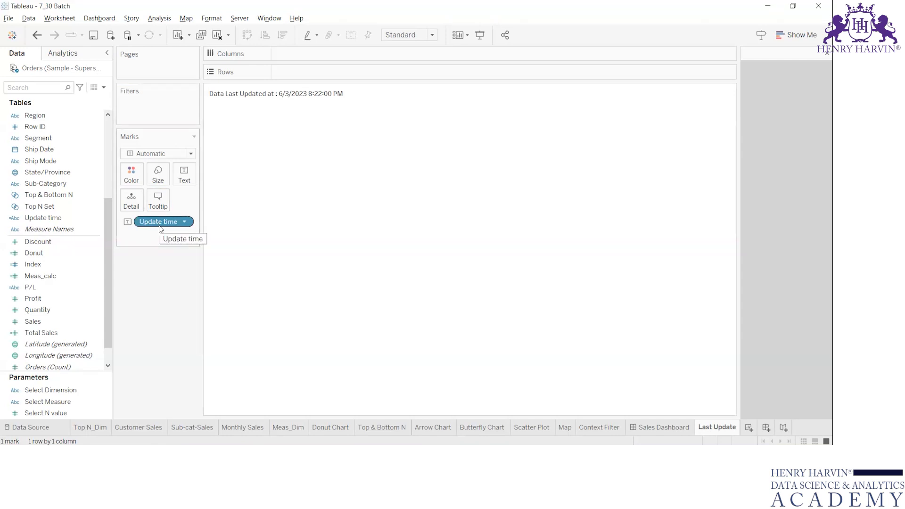
pyautogui.moveTo(235, 110)
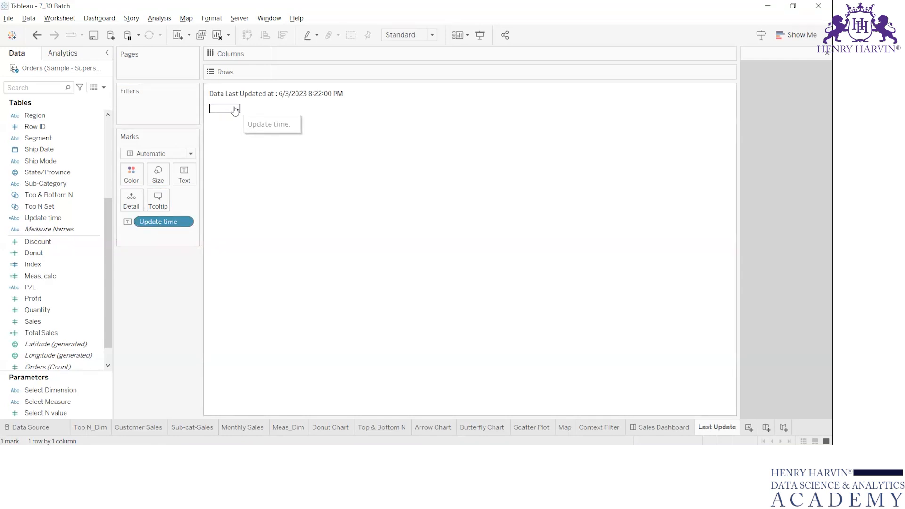
pyautogui.click(157, 206)
pyautogui.click(456, 279)
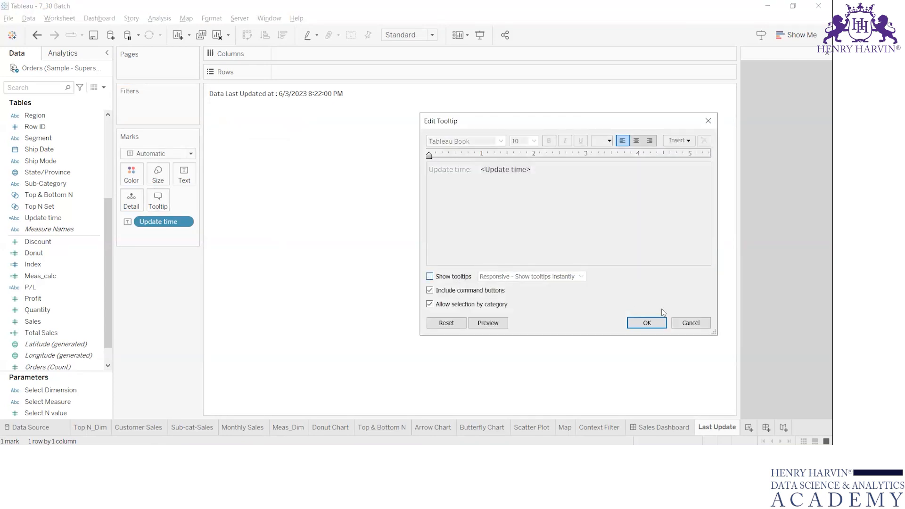
pyautogui.click(648, 323)
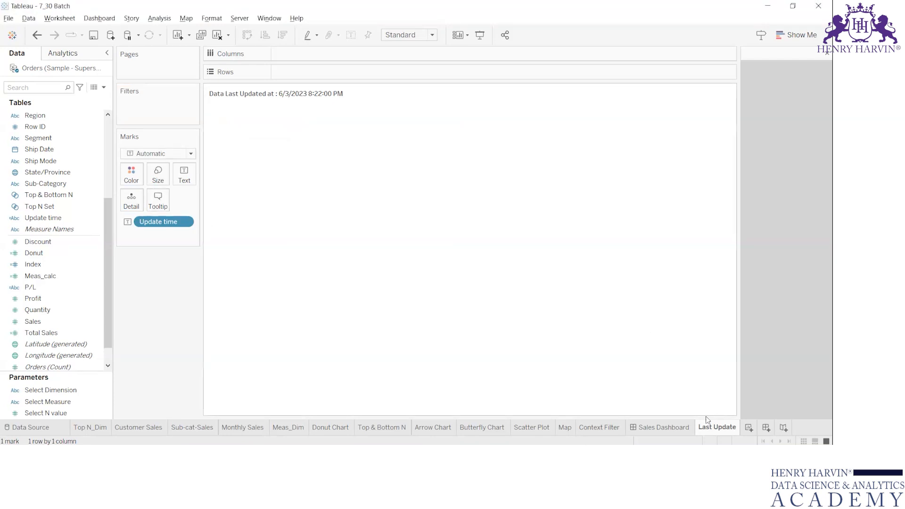
# Step: Add the Last Update sheet to the end of the Sales Dashboard header and delete the empty container beside it
pyautogui.click(668, 427)
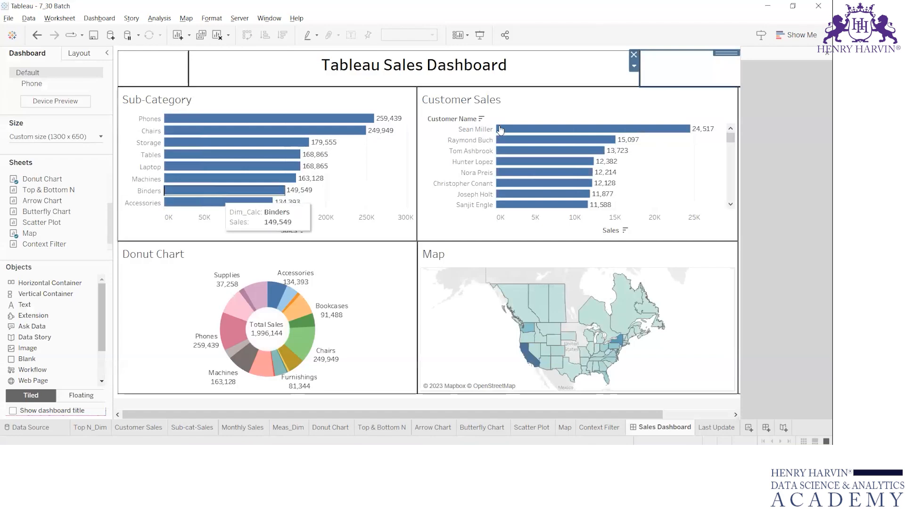
pyautogui.moveTo(46, 232)
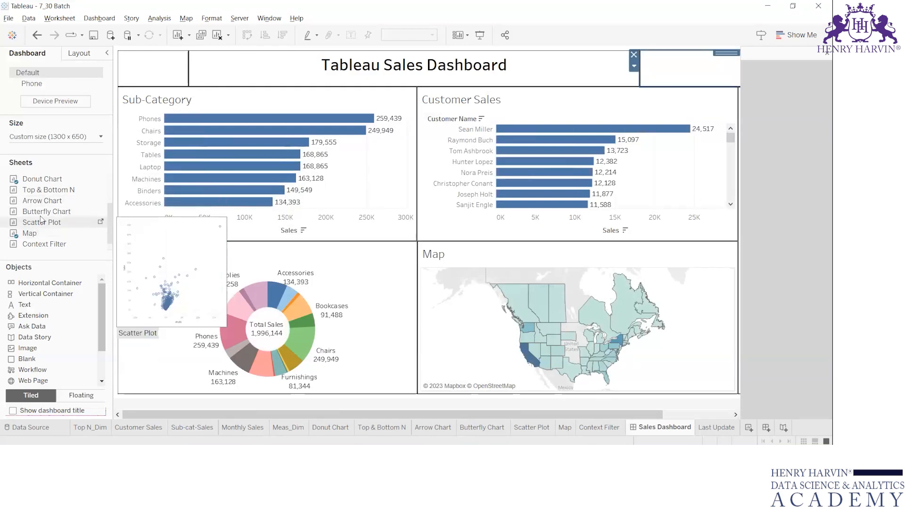
pyautogui.scroll(-1, 41, 216)
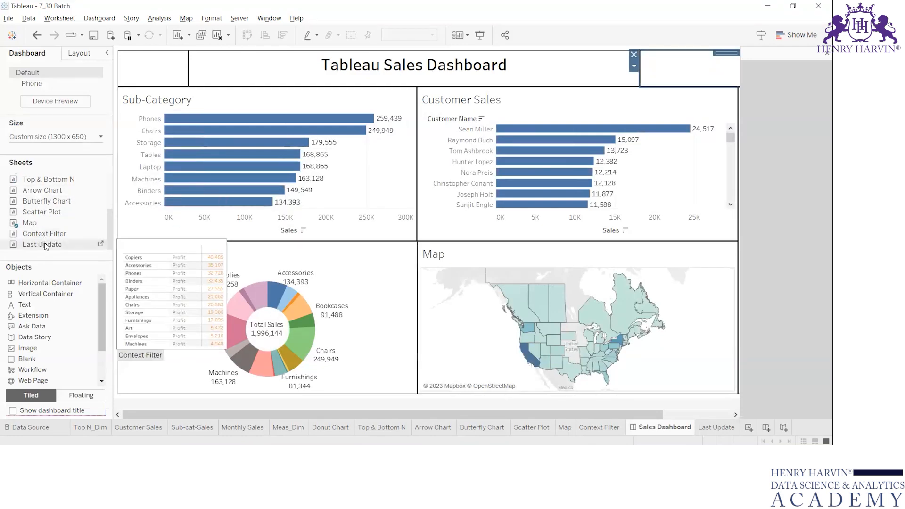
pyautogui.moveTo(29, 222); pyautogui.dragTo(670, 69)
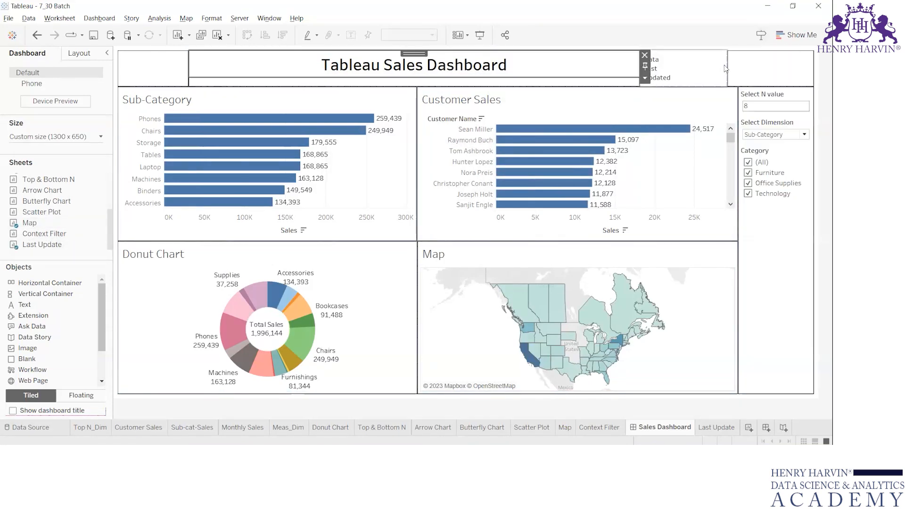
pyautogui.click(664, 68)
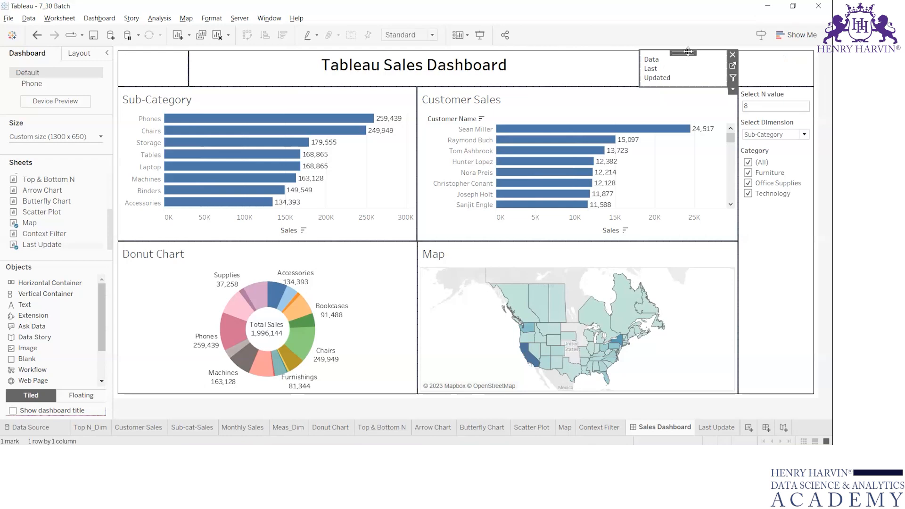
pyautogui.moveTo(688, 51); pyautogui.dragTo(773, 66)
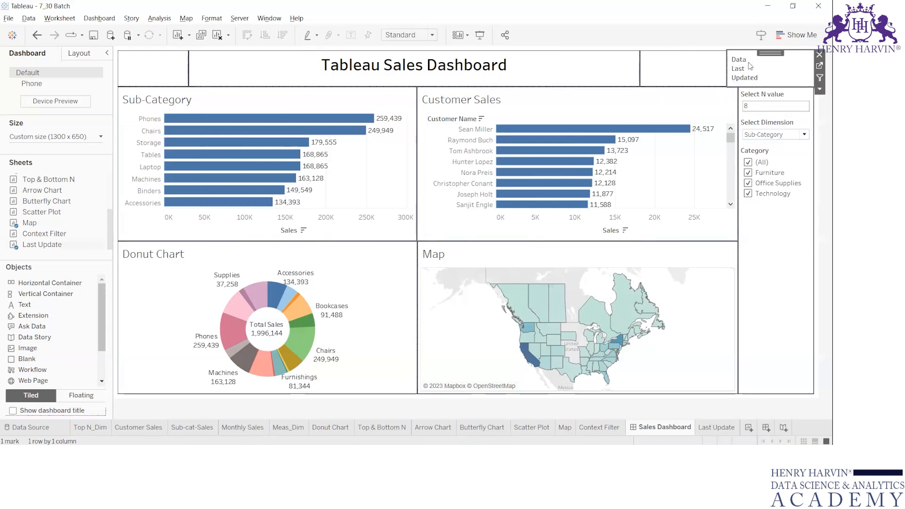
pyautogui.click(716, 67)
pyautogui.press('Delete')
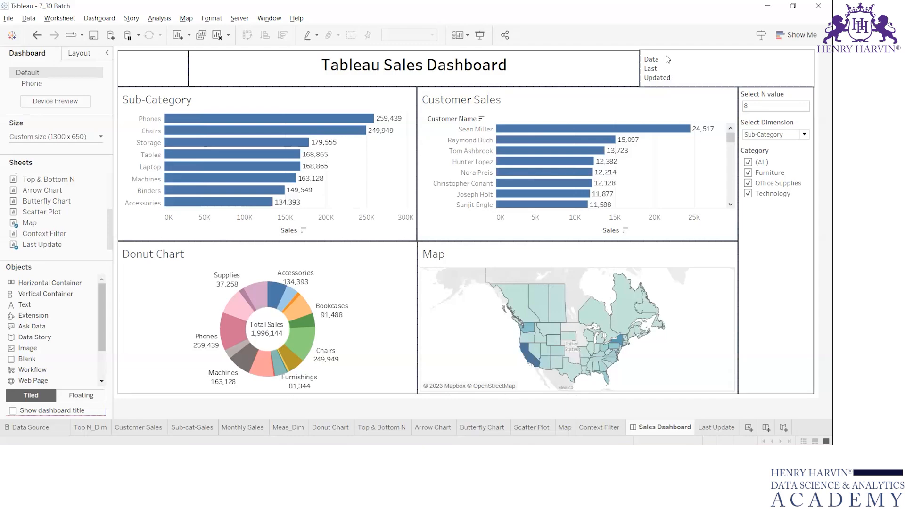
# Step: Set the Last Update sheet in the dashboard header to fit the entire view
pyautogui.click(676, 71)
pyautogui.rightClick(676, 71)
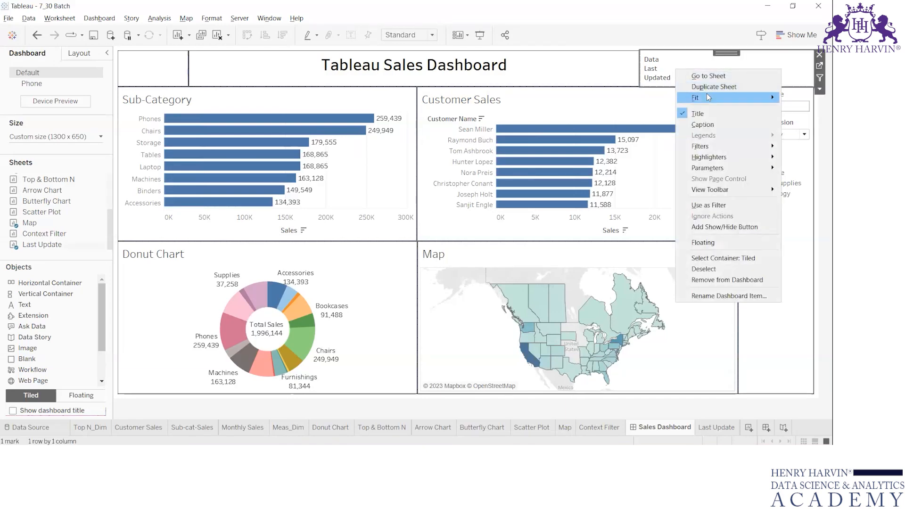
pyautogui.moveTo(698, 98)
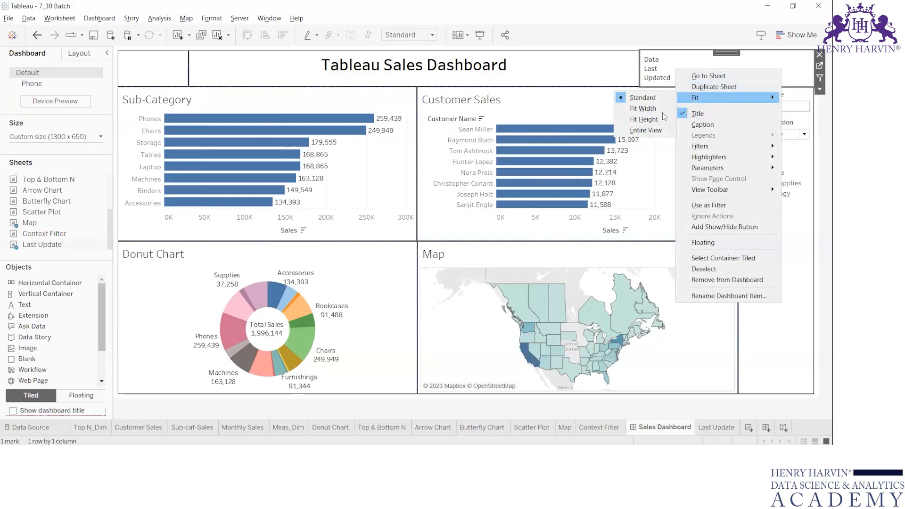
pyautogui.click(666, 131)
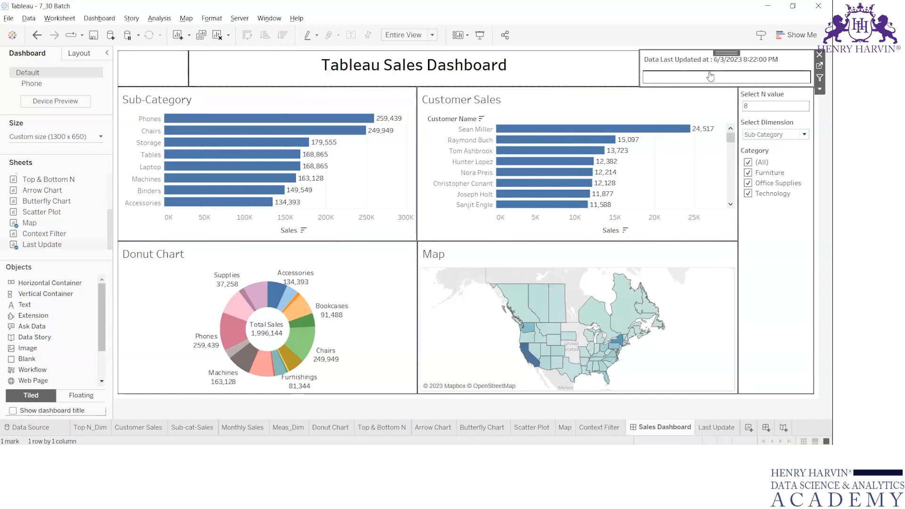
pyautogui.click(603, 71)
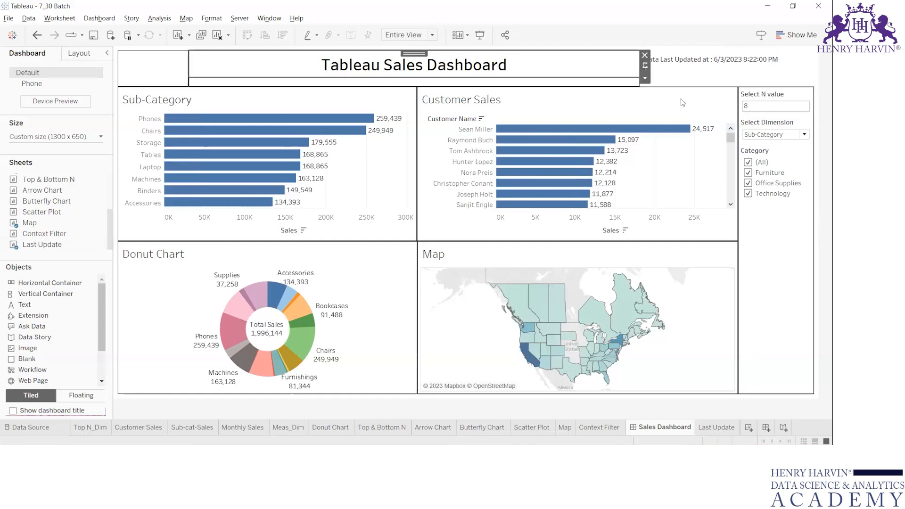
pyautogui.click(753, 325)
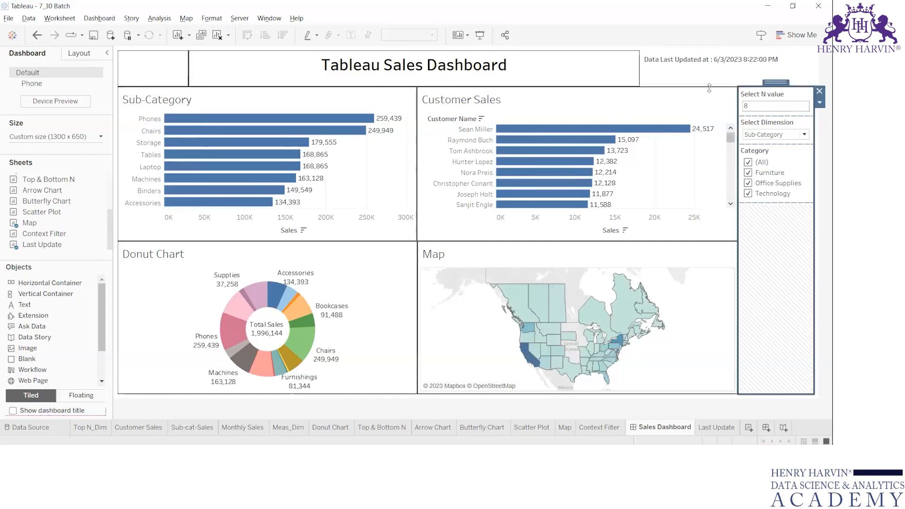
# Step: Give the Last Update item in the header a thin solid border
pyautogui.click(793, 54)
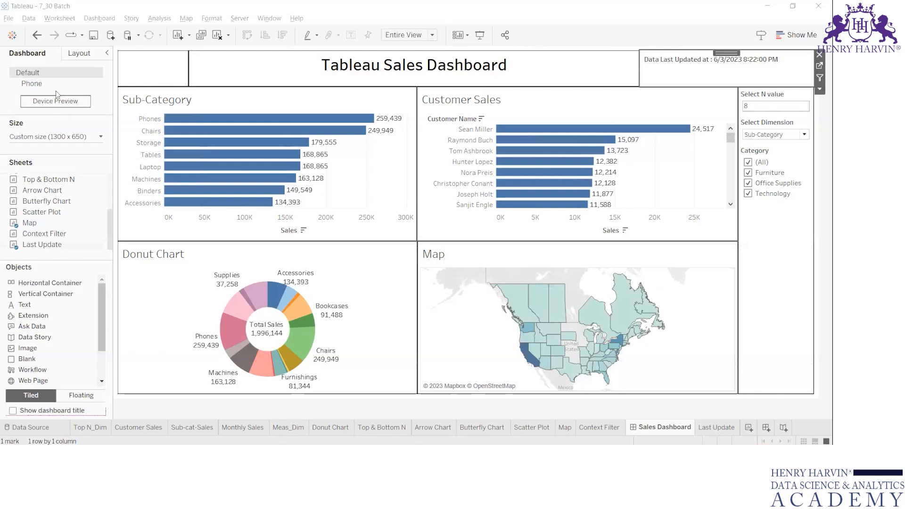
pyautogui.click(85, 54)
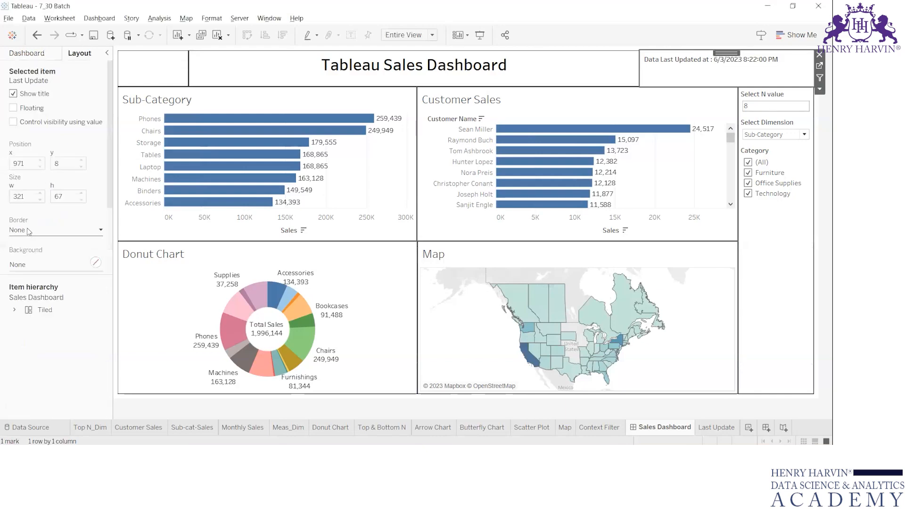
pyautogui.click(30, 231)
pyautogui.click(22, 315)
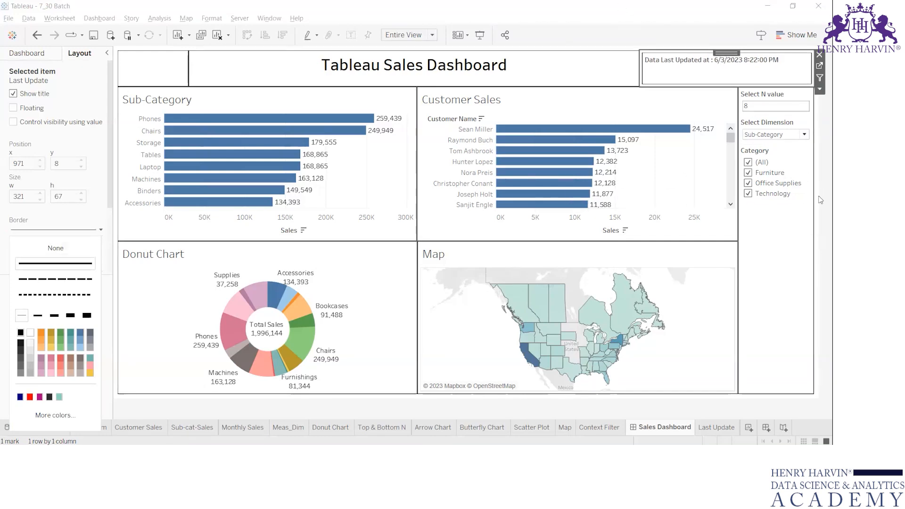
pyautogui.click(820, 261)
# Step: Place a tiled Image object in the empty container before the Tableau Sales Dashboard title in the header
pyautogui.click(27, 53)
pyautogui.click(151, 71)
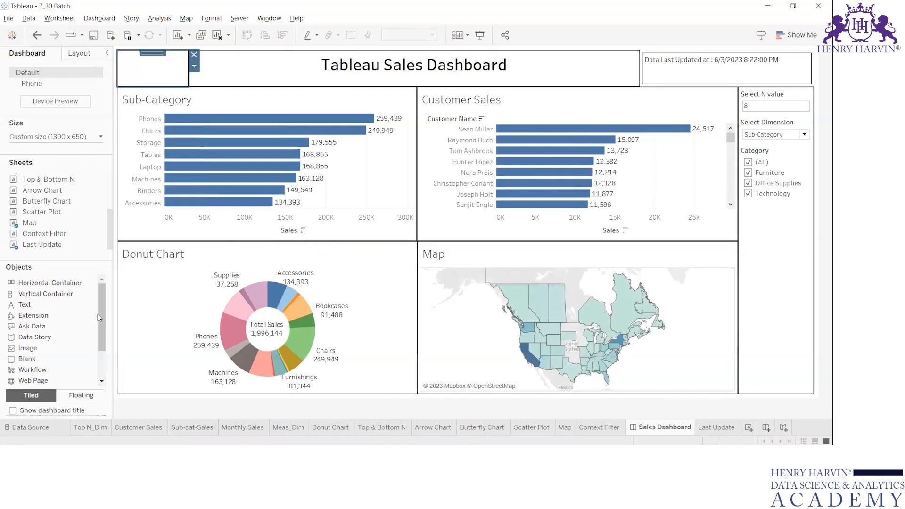
pyautogui.moveTo(312, 133)
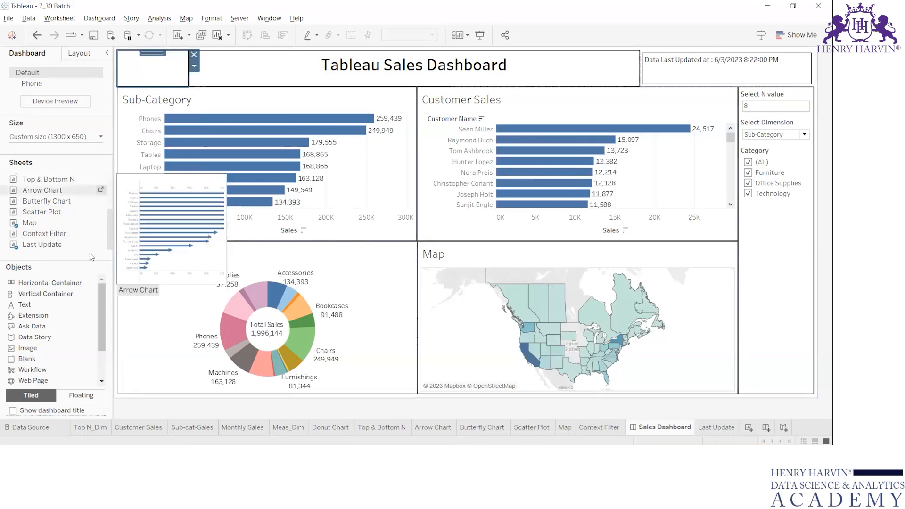
pyautogui.click(34, 320)
pyautogui.click(40, 330)
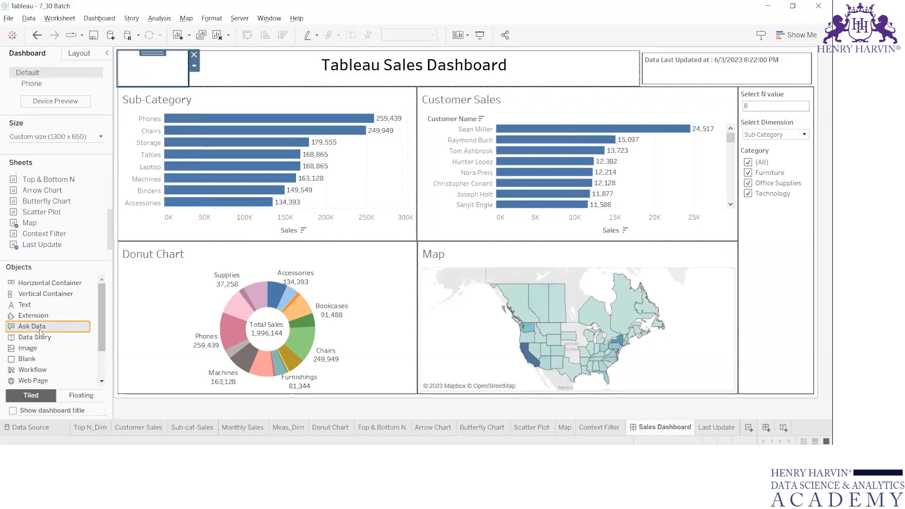
pyautogui.click(41, 336)
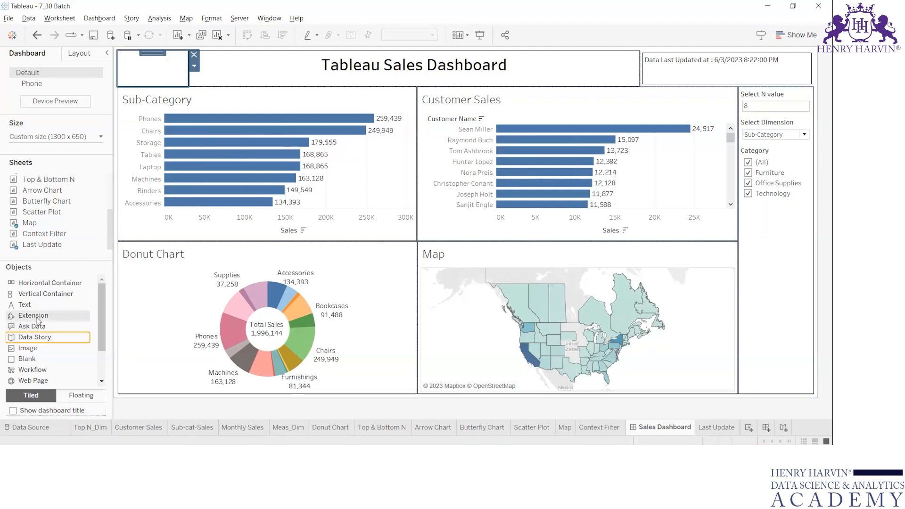
pyautogui.click(41, 347)
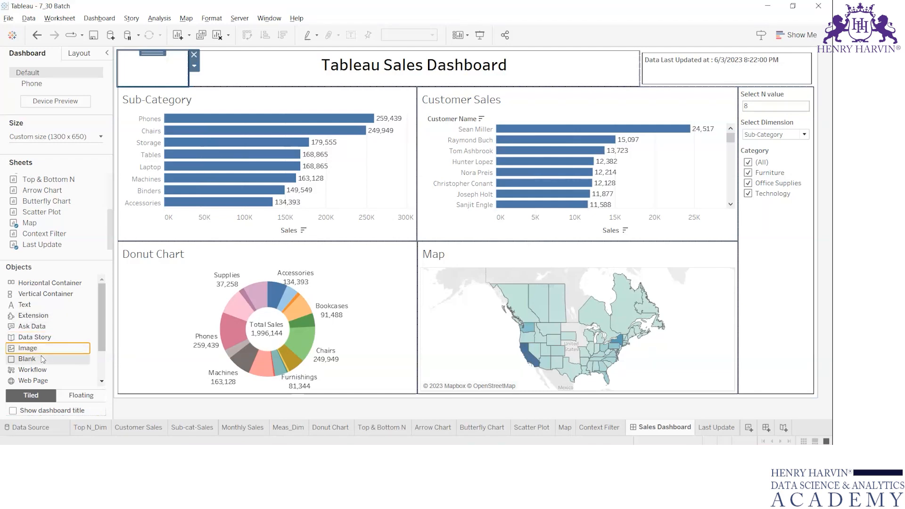
pyautogui.scroll(-2, 41, 358)
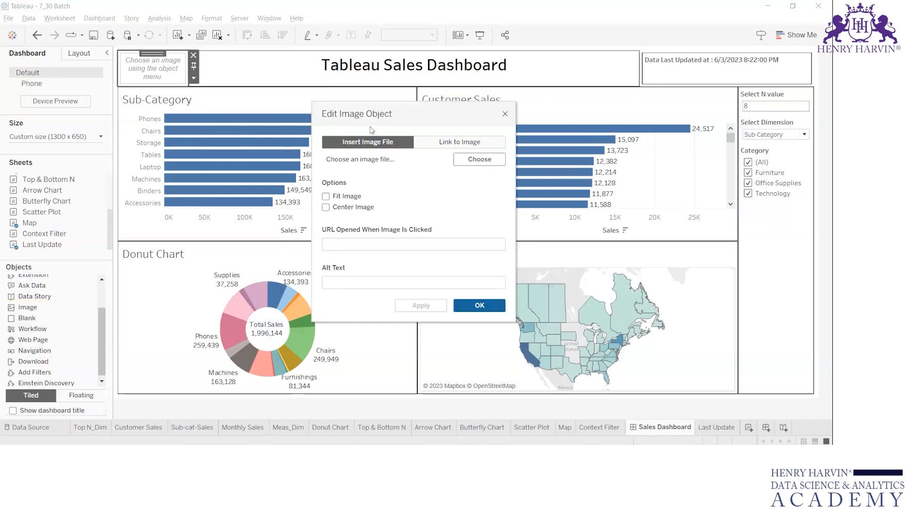
# Step: Insert the Tableau image file from the repository's Shapes > Category folder into the header image object, with Fit Image enabled
pyautogui.click(477, 159)
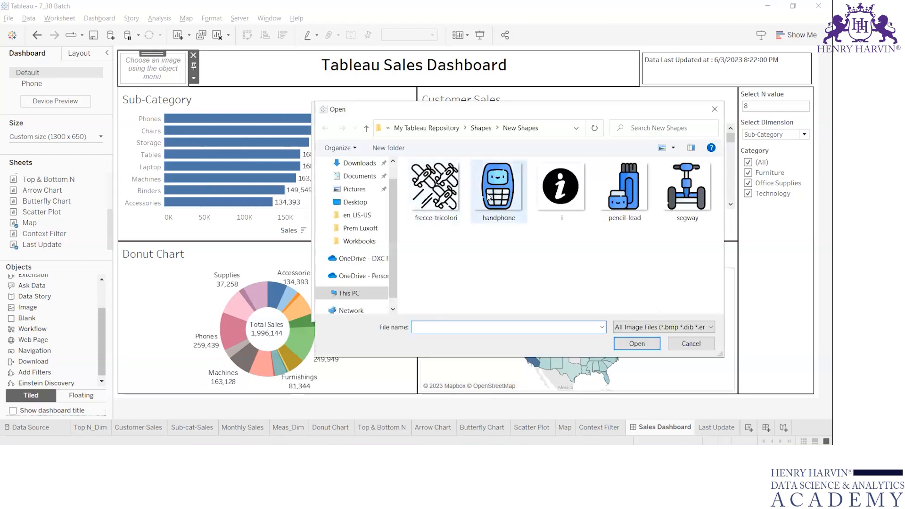
pyautogui.click(481, 128)
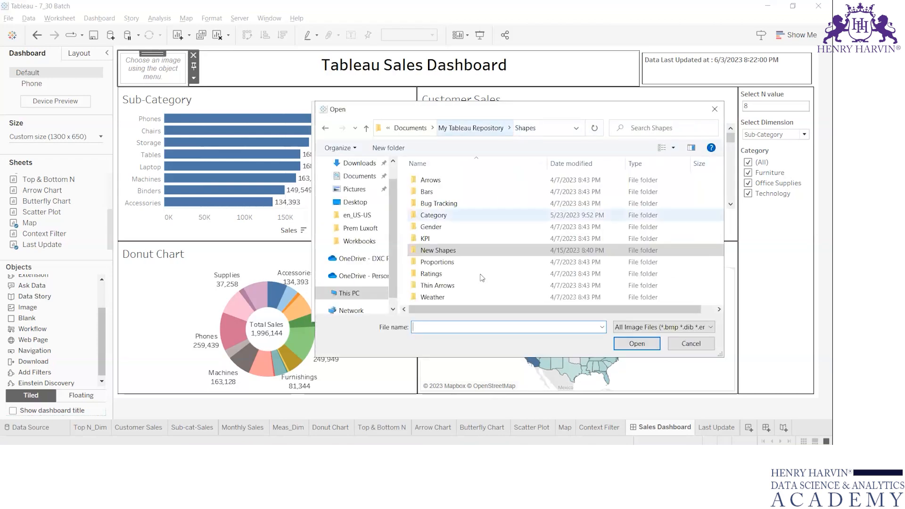
pyautogui.click(444, 216)
pyautogui.doubleClick(443, 216)
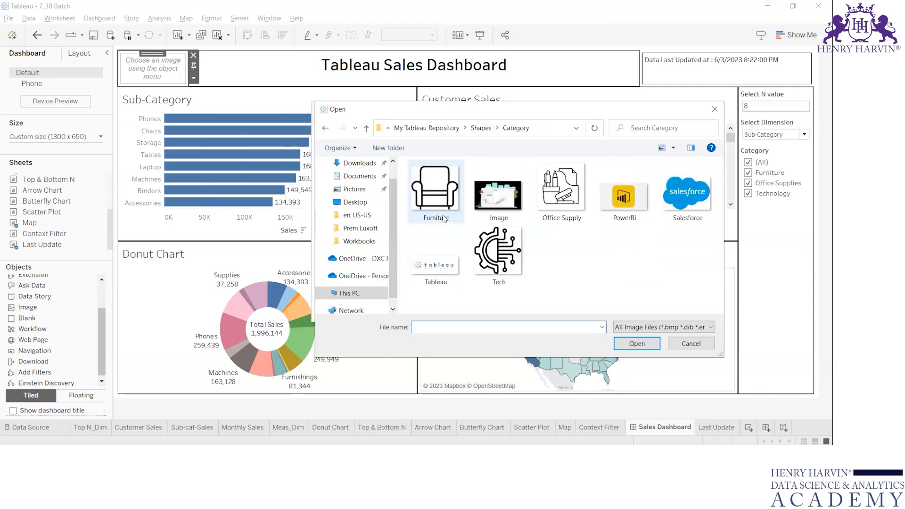
pyautogui.click(439, 265)
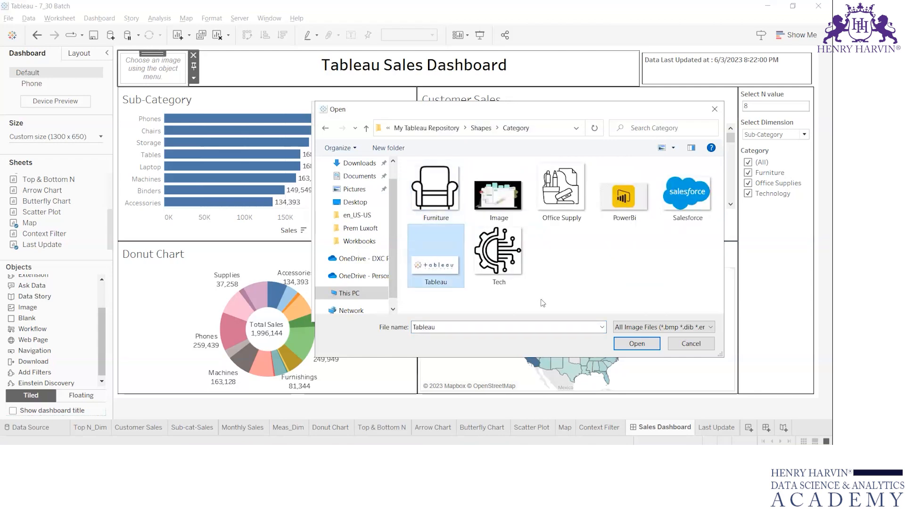
pyautogui.click(630, 346)
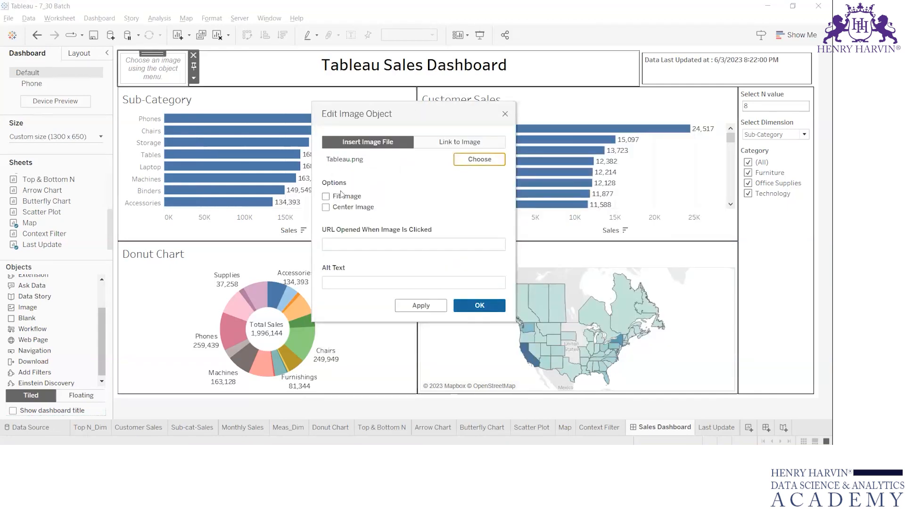
pyautogui.click(343, 198)
pyautogui.click(486, 308)
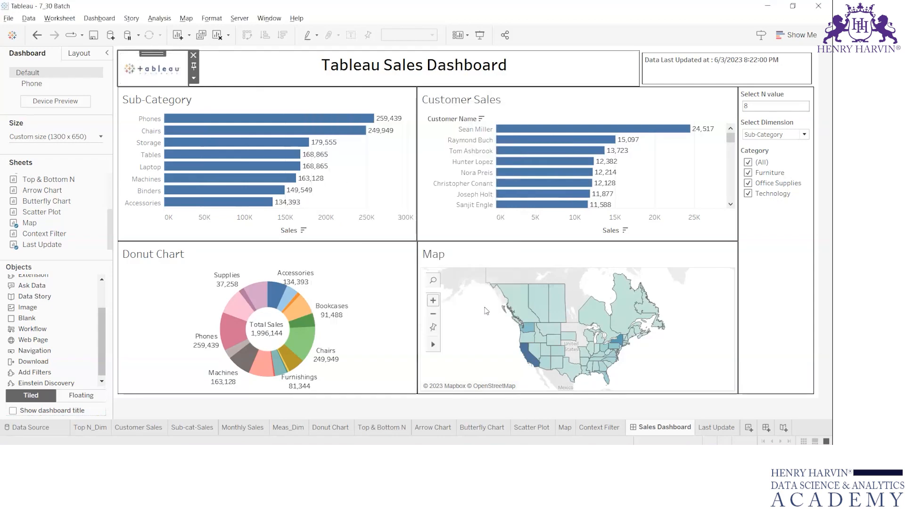